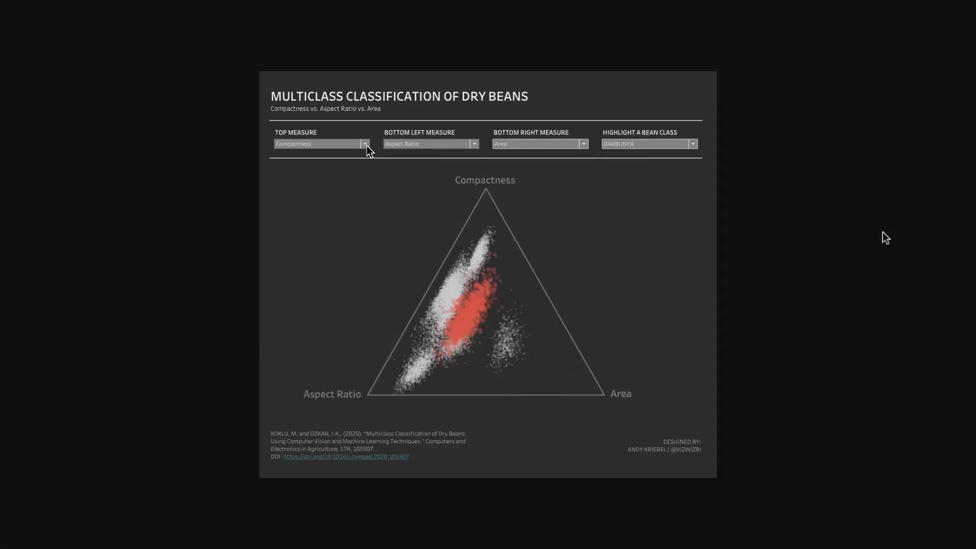
Set the dry-bean ternary measures to Extent (top), Major Axis Length (bottom left) and Roundness (bottom right).
left_click(364, 144)
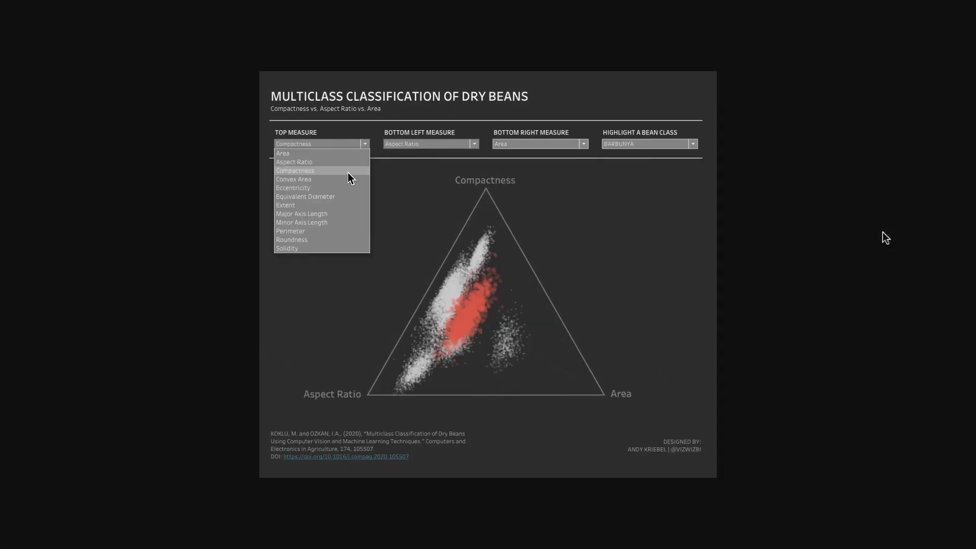
left_click(328, 205)
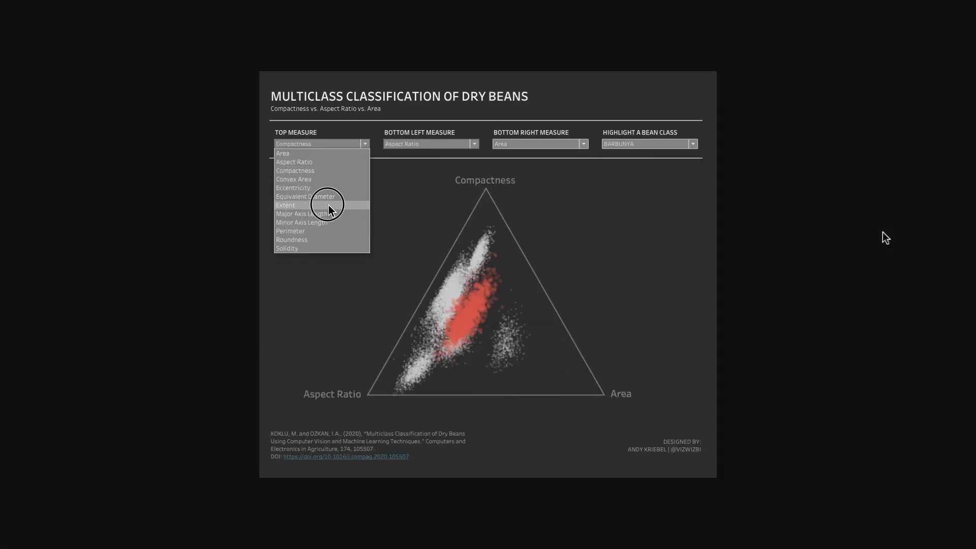
left_click(475, 146)
left_click(442, 214)
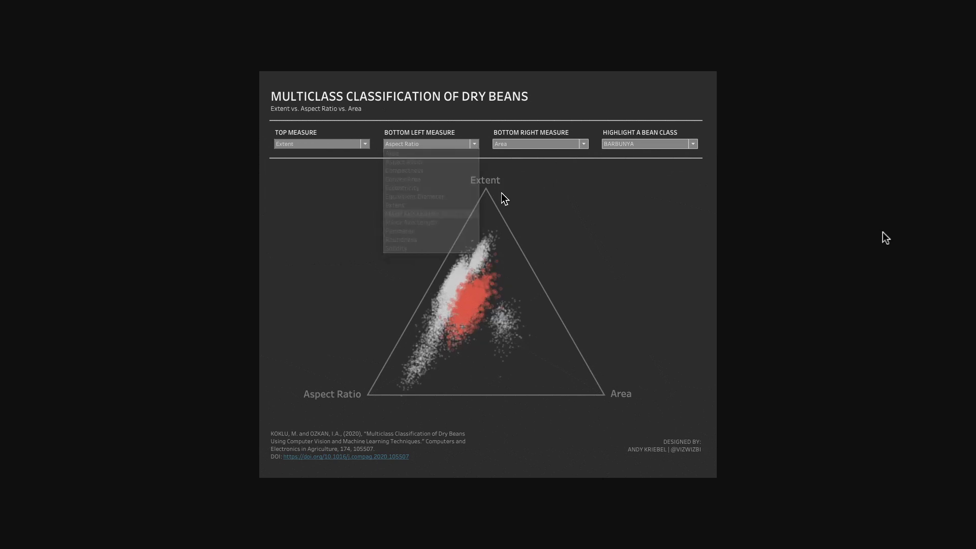
left_click(584, 147)
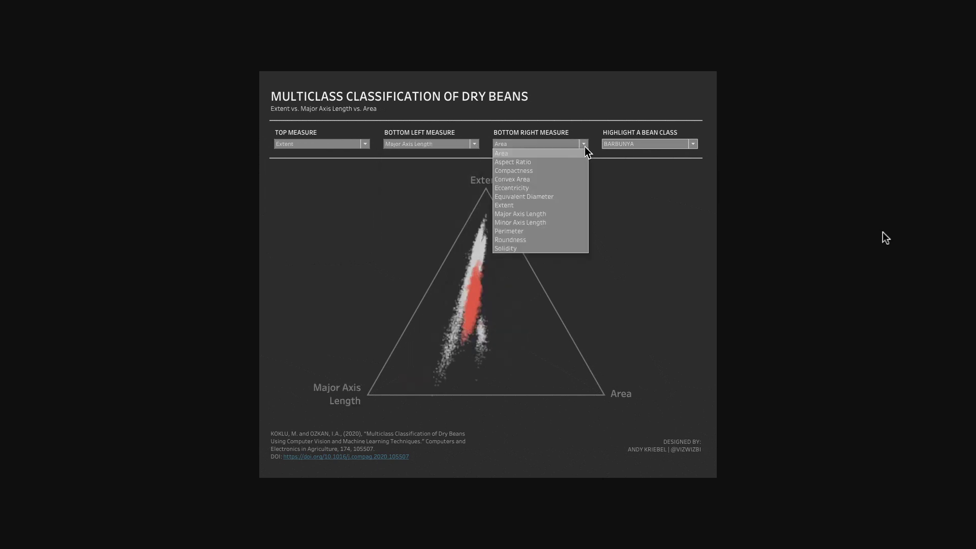
left_click(537, 240)
Reapply Major Axis Length and Roundness, then keep BARBUNYA as the highlighted bean class.
left_click(626, 145)
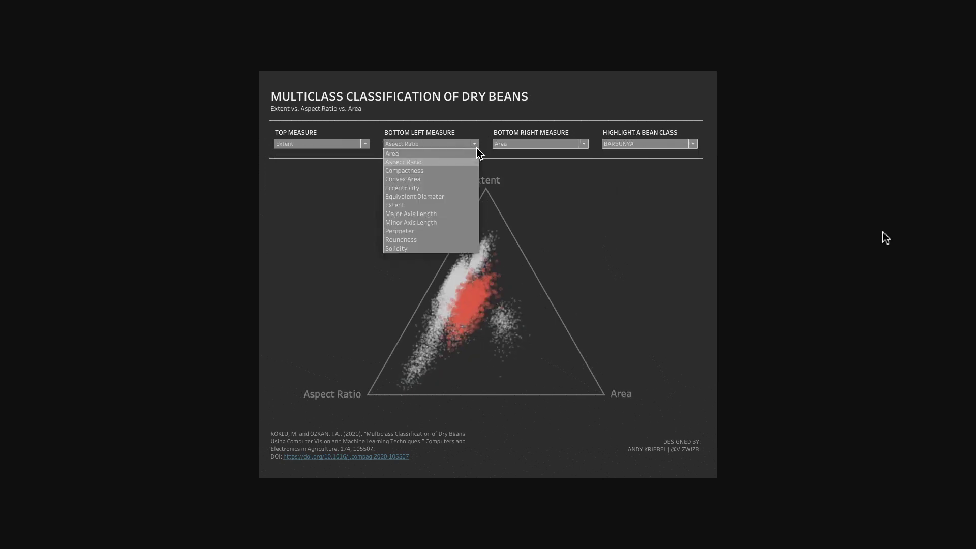
left_click(442, 214)
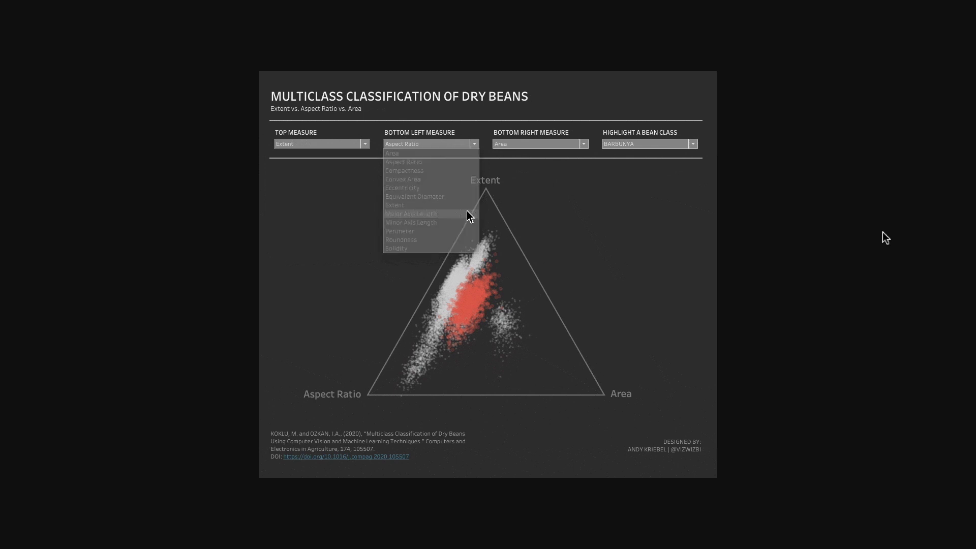
left_click(584, 144)
left_click(537, 239)
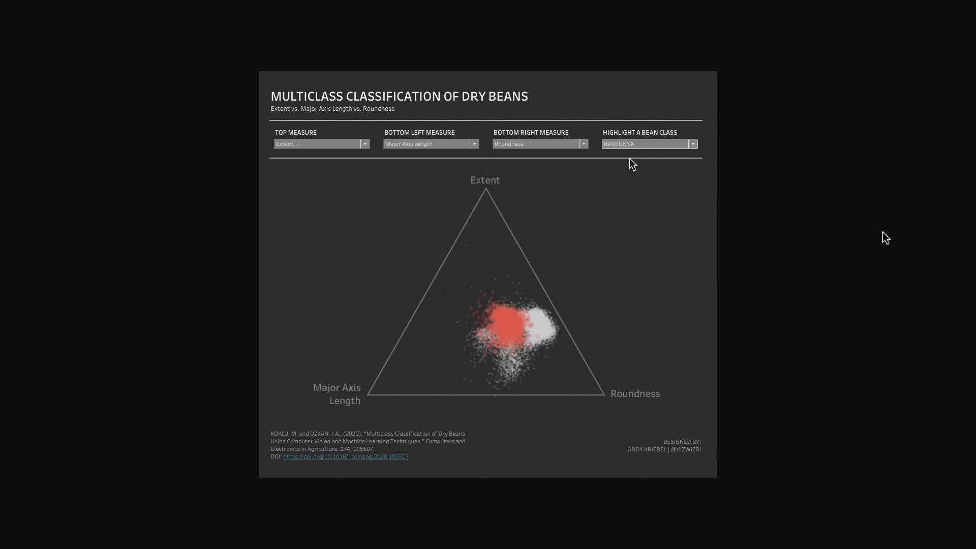
left_click(626, 146)
left_click(624, 170)
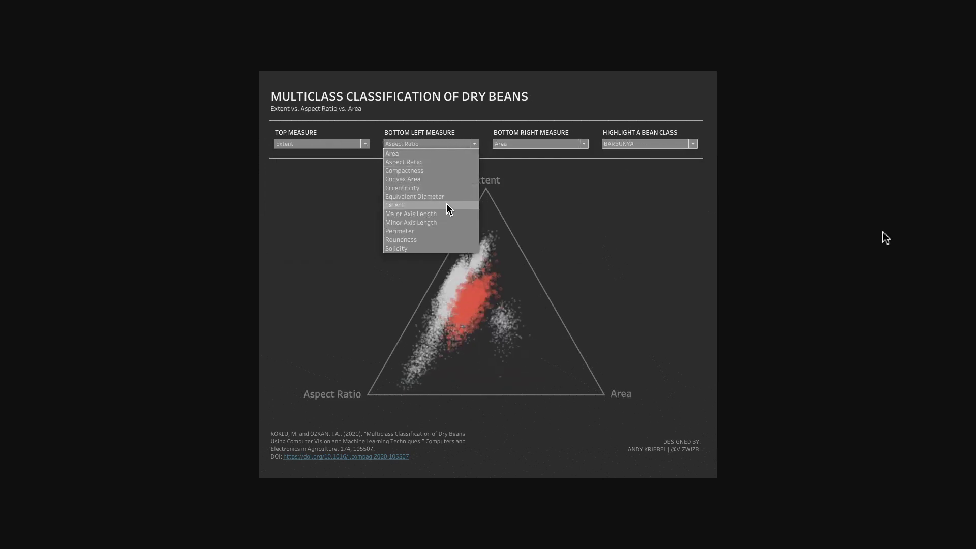
Demo the measure dropdowns again, reselecting Major Axis Length and Roundness.
left_click(443, 216)
left_click(583, 144)
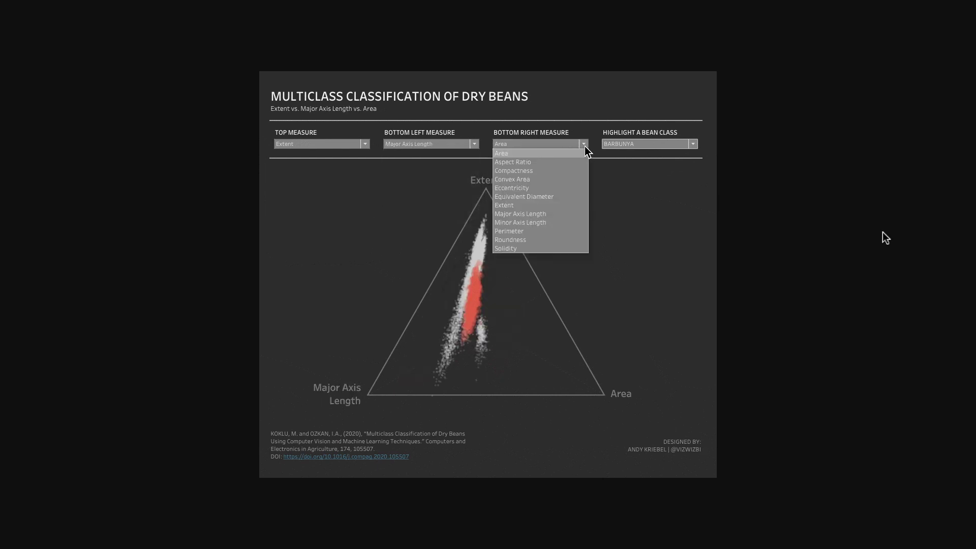
left_click(536, 240)
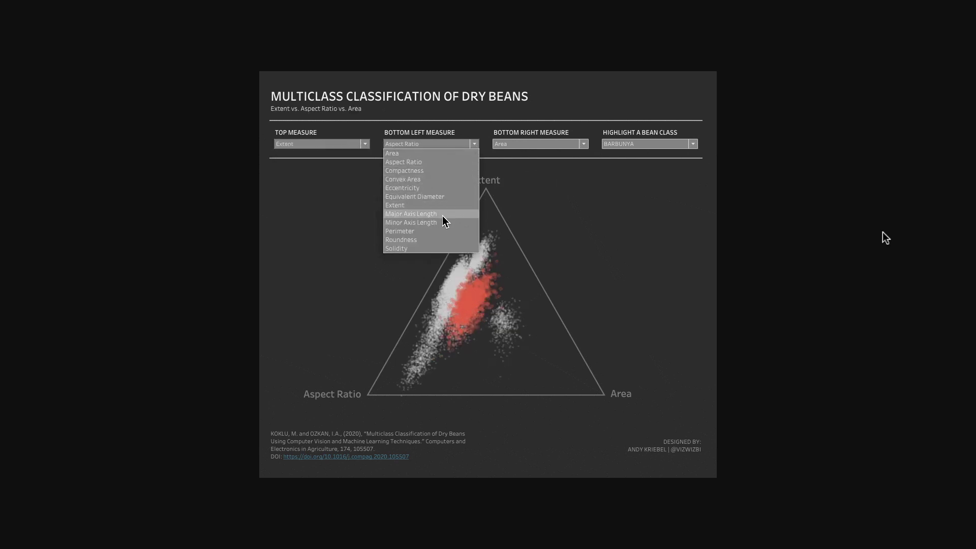
left_click(443, 215)
left_click(583, 145)
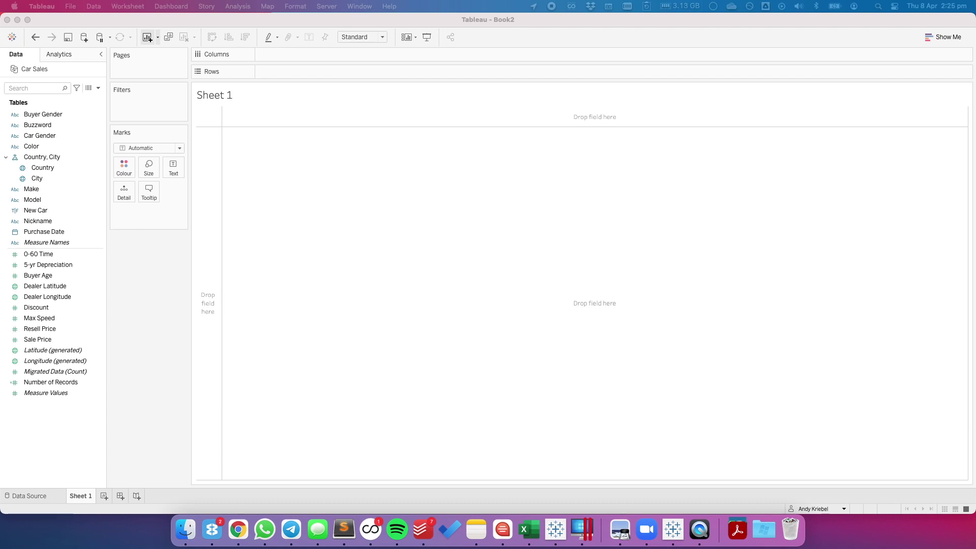
Create a new calculated field named BOTTOM LEFT.
left_click(98, 88)
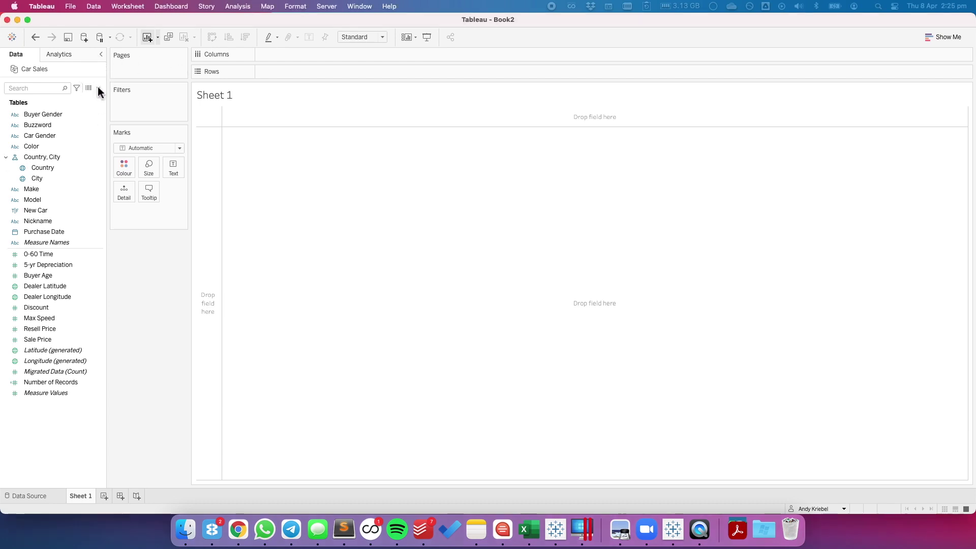
left_click(98, 89)
left_click(79, 100)
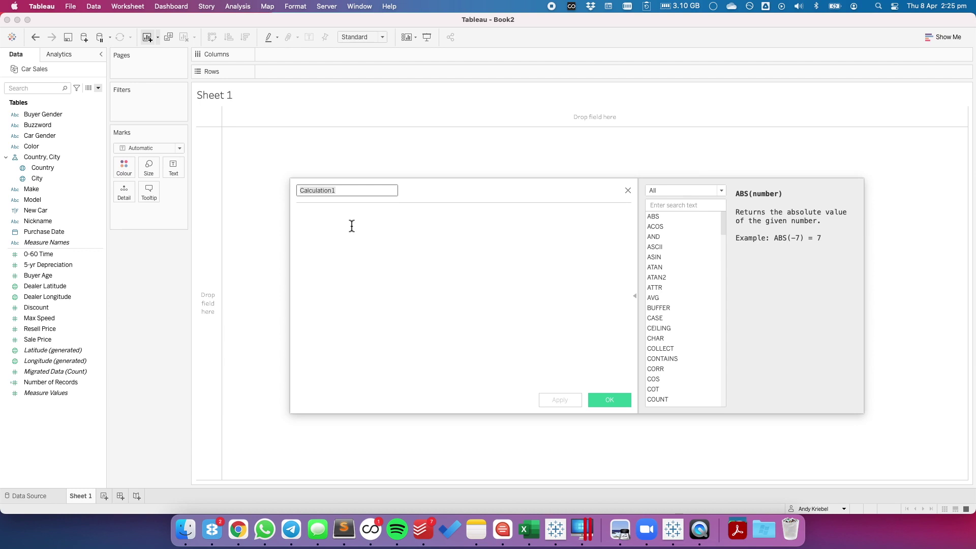
type("BOTTOM LEFT")
left_click(352, 226)
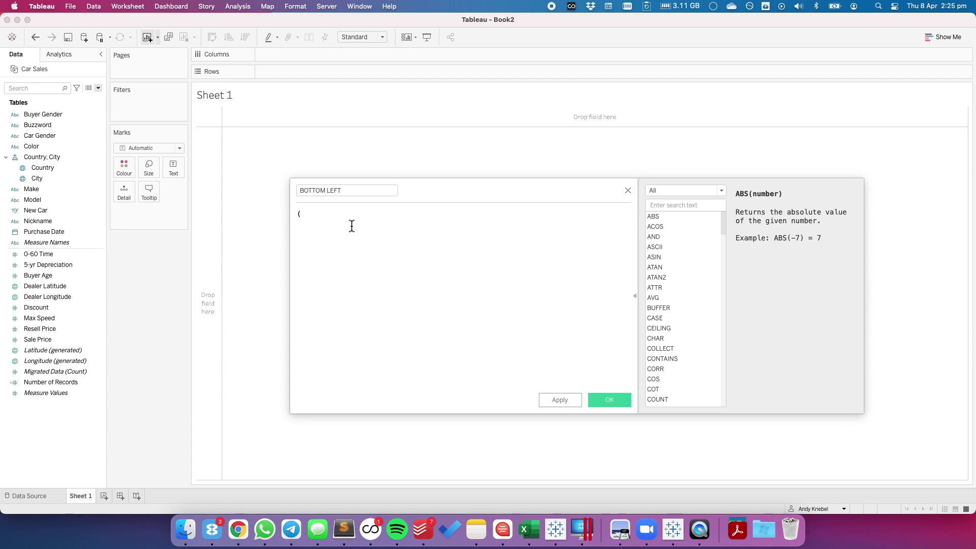
Write the numerator AVG([Discount]) - WINDOW_MIN(AVG([Discount])).
type("av")
key("Return")
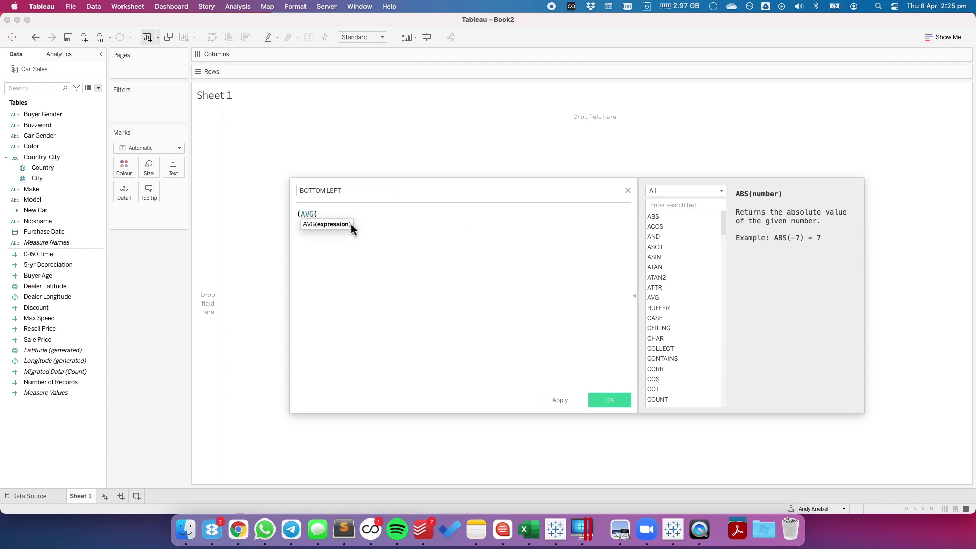
type("ds")
key("BackSpace")
type("is")
key("Return")
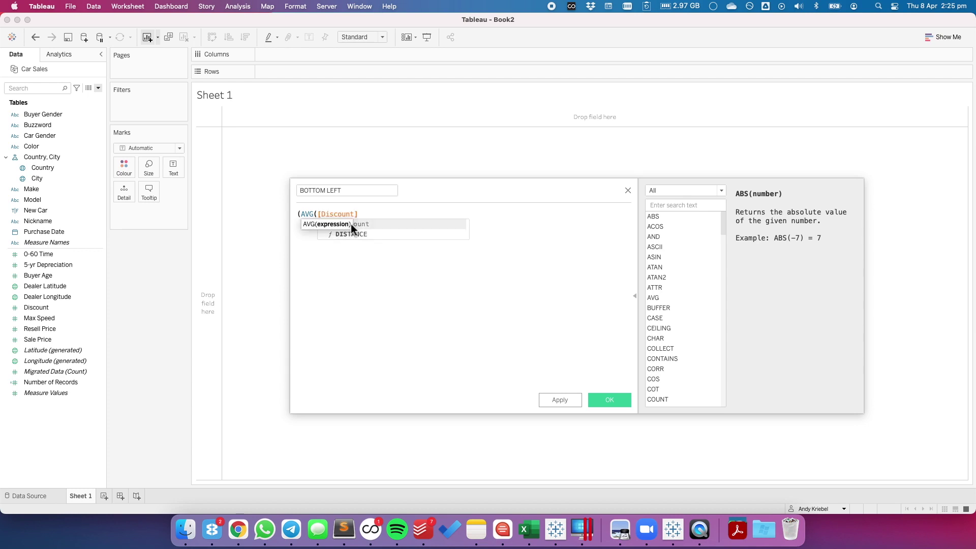
type(") - Wind")
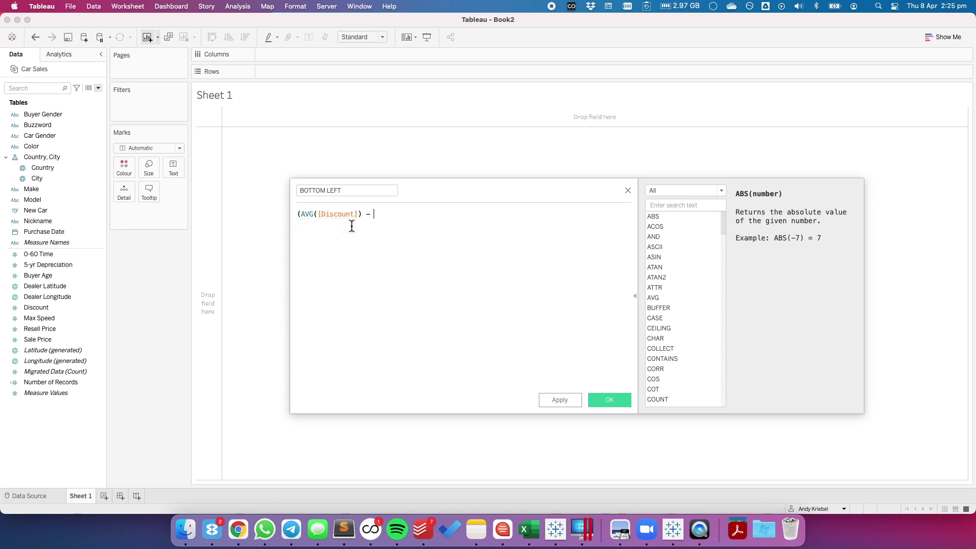
key("Down")
key("Down")
key("Down")
key("Down")
key("Down")
key("Down")
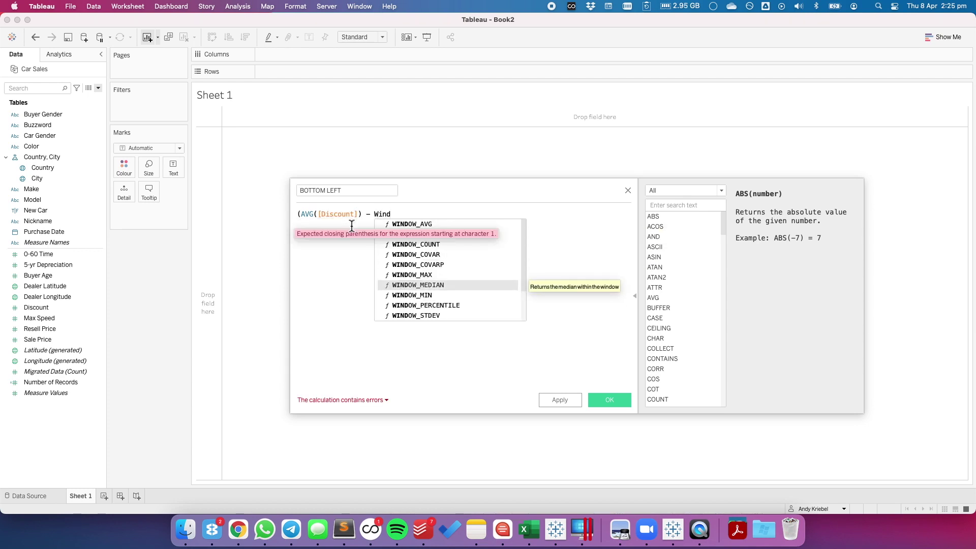
key("Return")
type("avg")
key("Return")
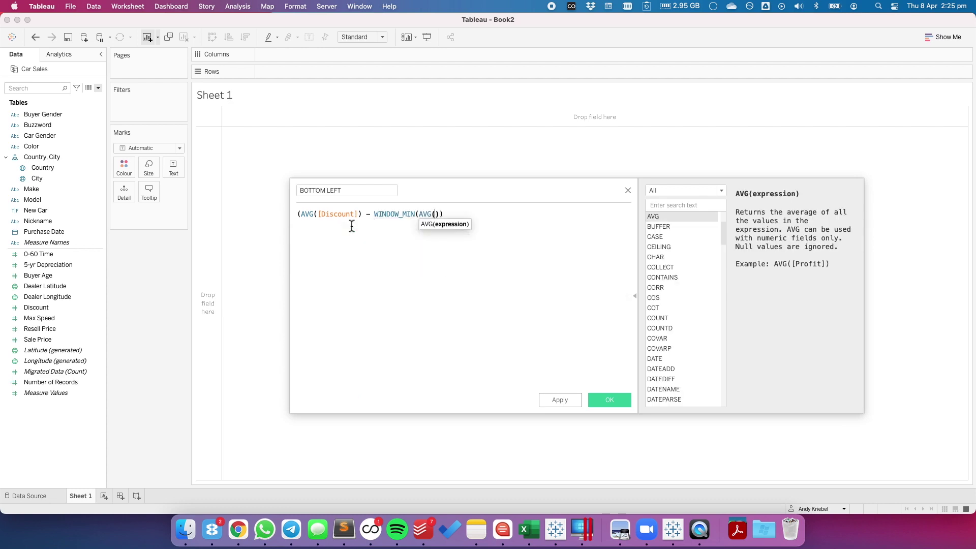
type("di")
key("Return")
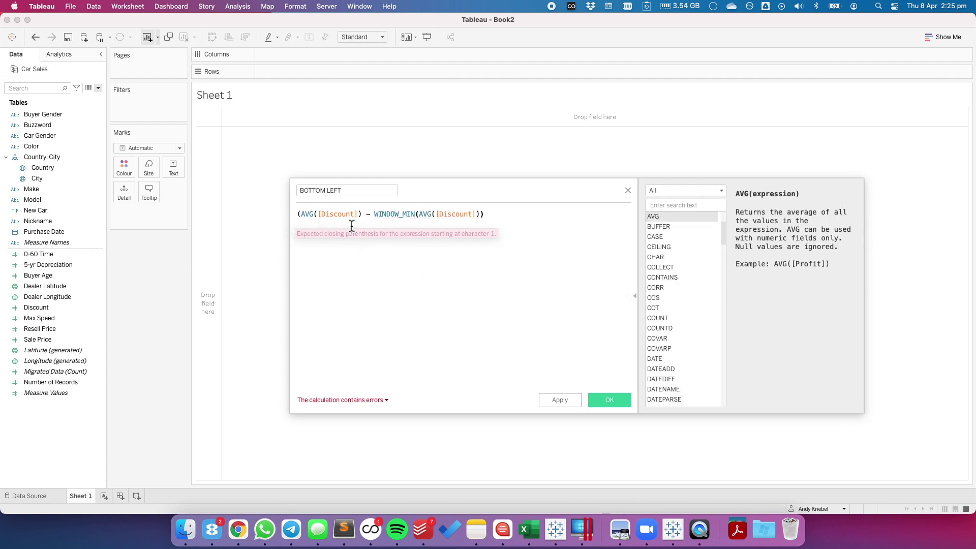
type(")")
key("Return")
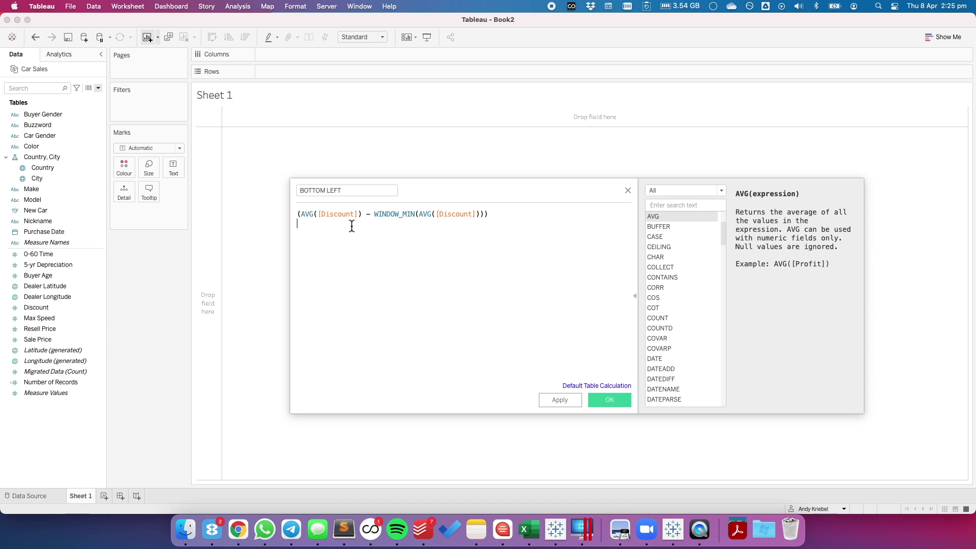
Divide by a denominator starting with WINDOW_MAX(AVG([Discount])).
type("/")
key("Return")
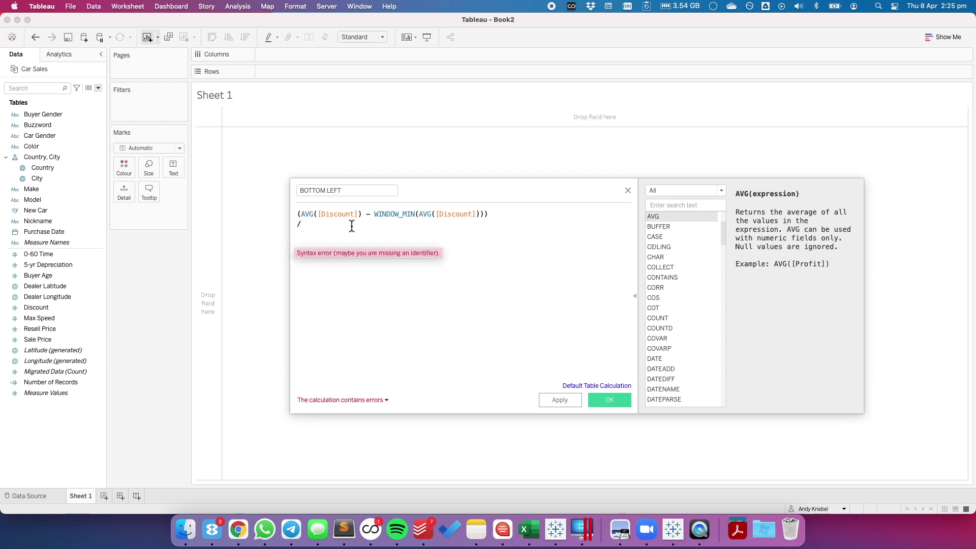
type("(WIndo")
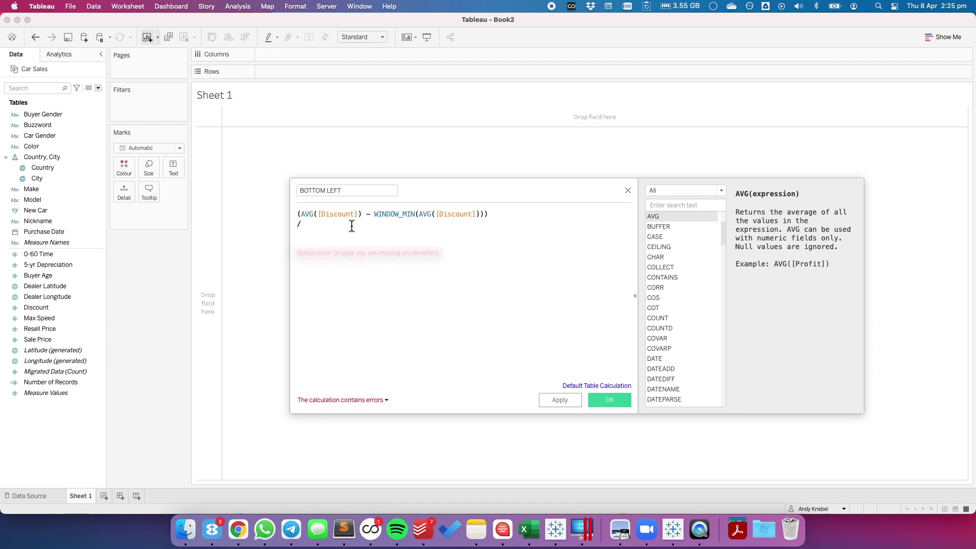
type("w_max")
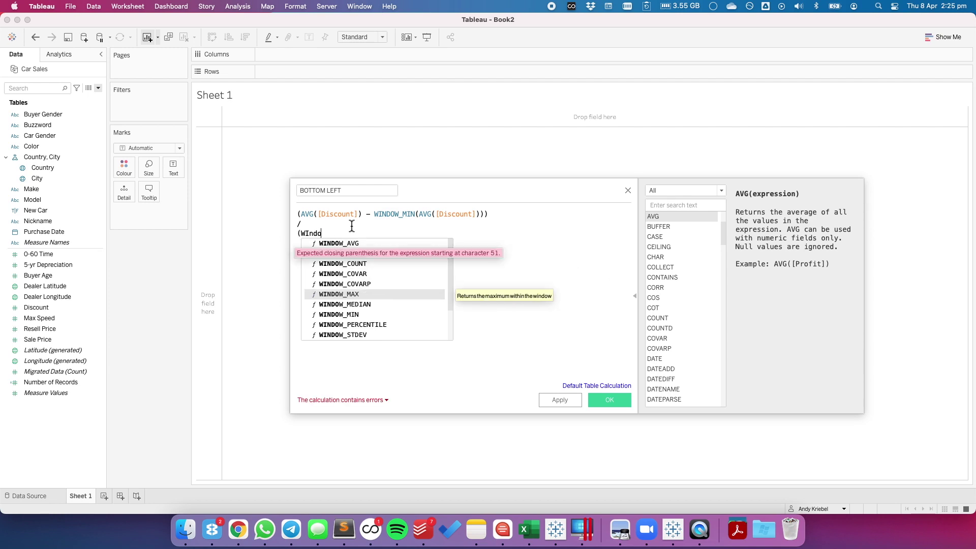
key("Return")
type("avg")
key("Return")
type("disc")
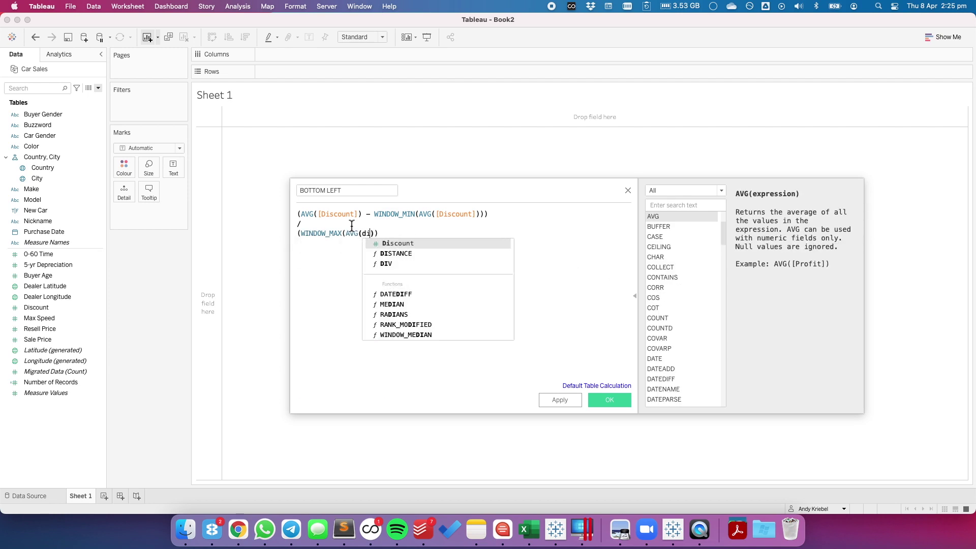
key("Return")
Subtract WINDOW_MIN(AVG([Discount])) in the denominator, close the parenthesis, and save BOTTOM LEFT.
type("))")
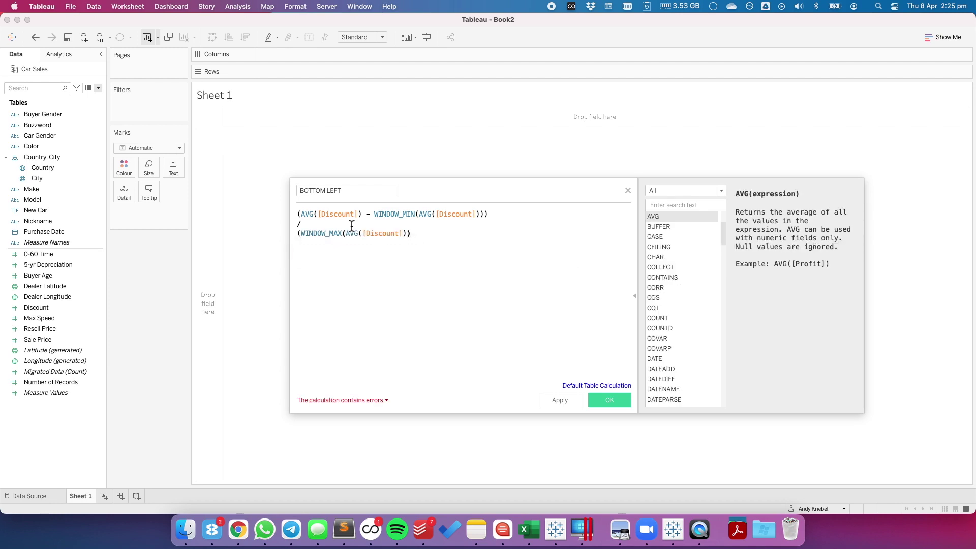
type(" - windwo")
key("BackSpace")
key("BackSpace")
type("ow")
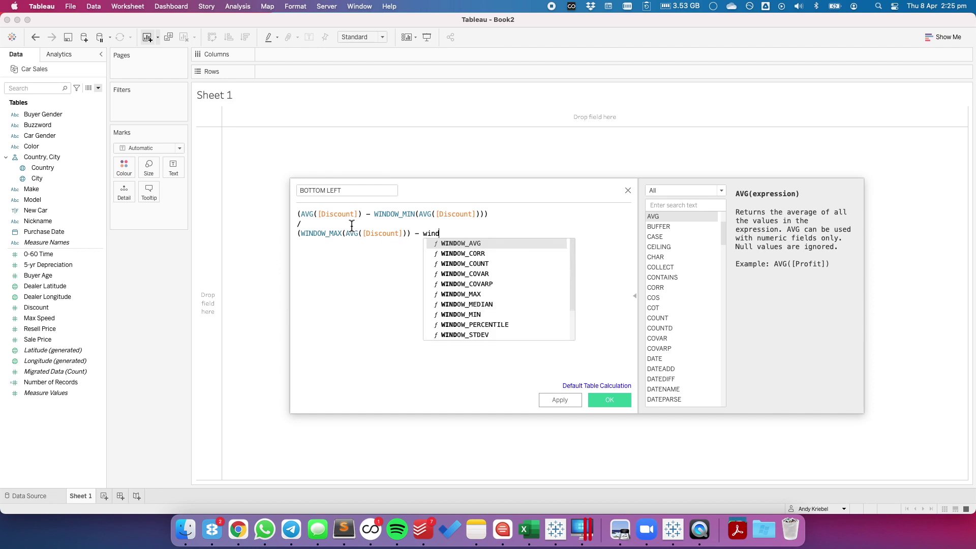
key("Down")
key("Down")
key("Down")
key("Down")
key("Down")
key("Down")
key("Down")
key("Return")
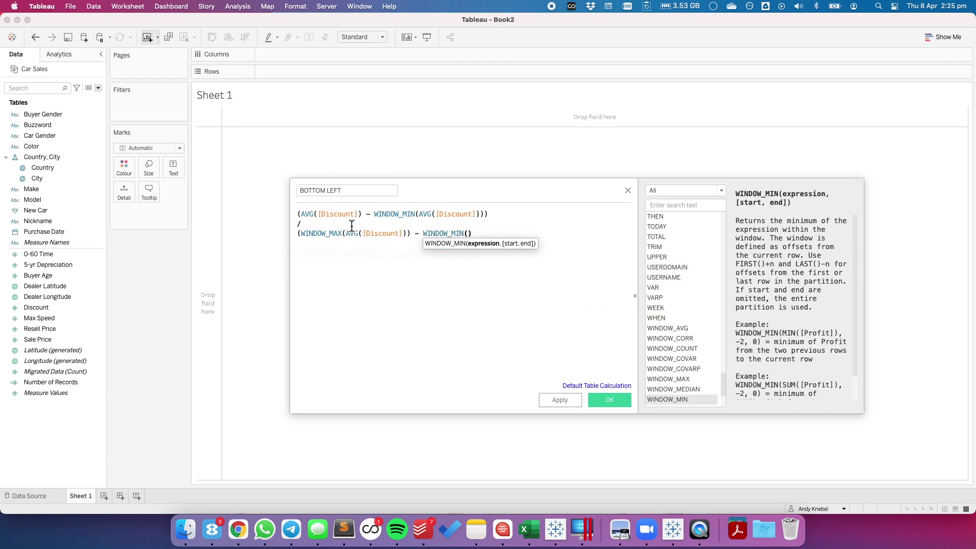
type("avg")
key("Return")
type("dis")
key("Return")
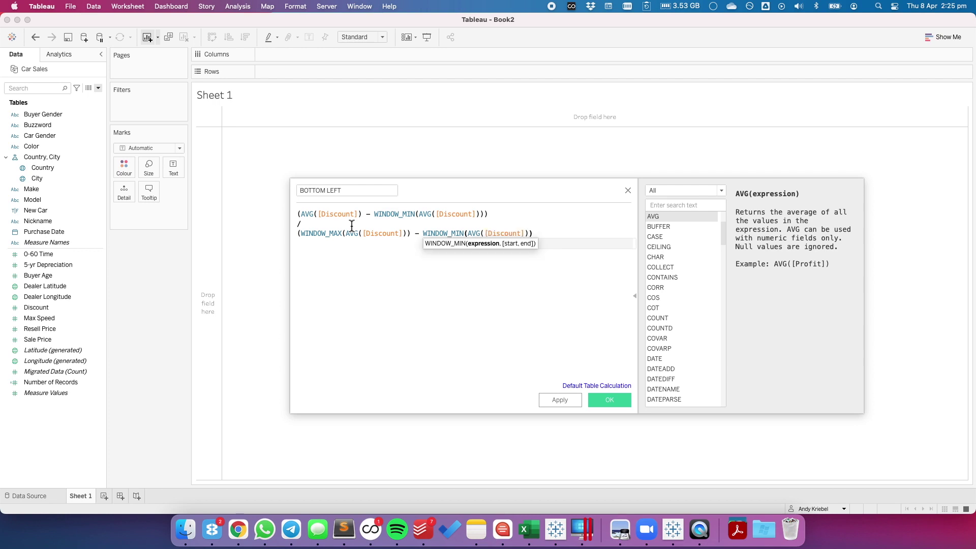
key("End")
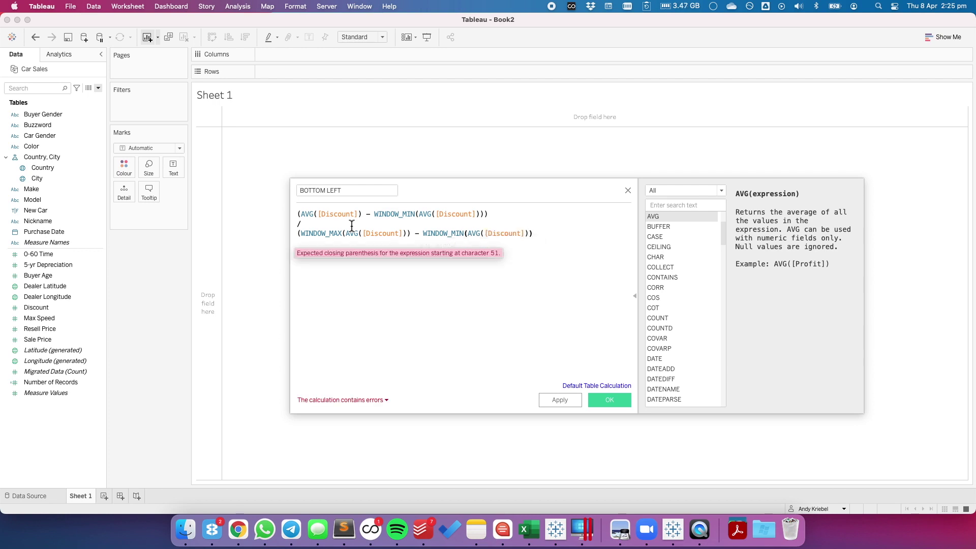
type(")")
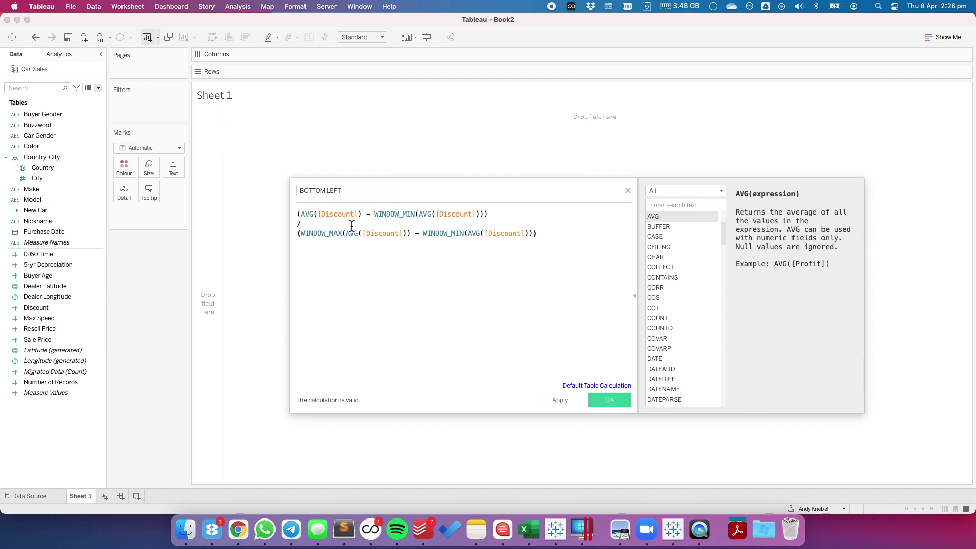
left_click(600, 400)
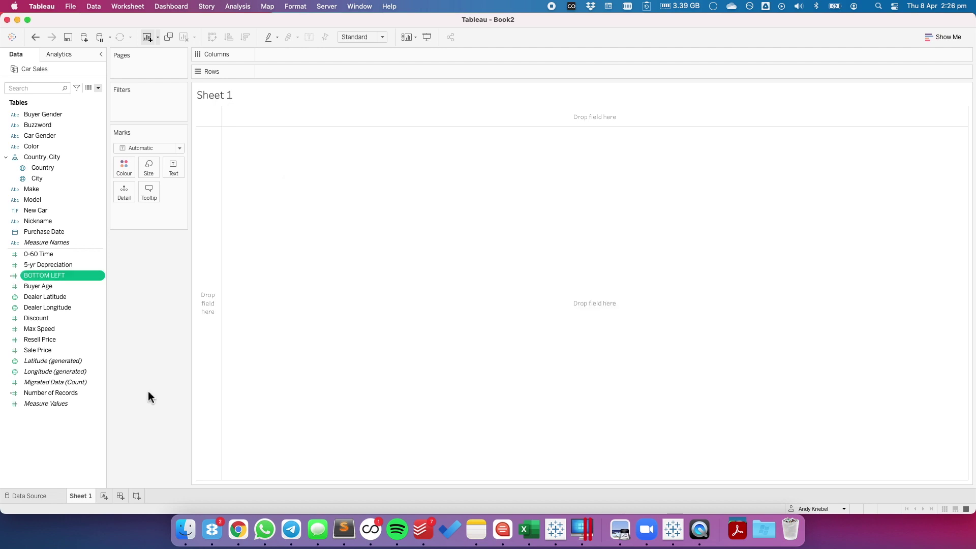
Duplicate BOTTOM LEFT and rename the copy BOTTOM RIGHT in the calculation editor.
right_click(50, 278)
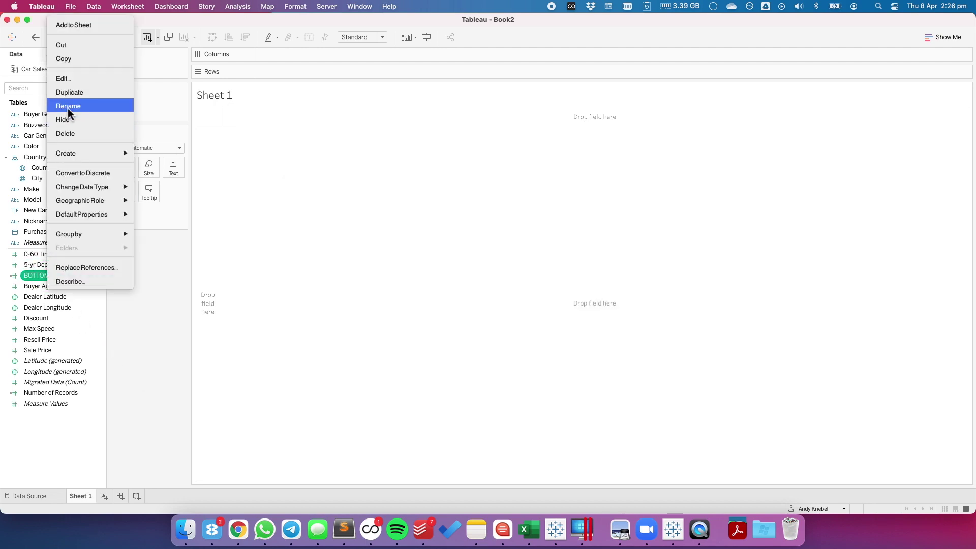
left_click(71, 92)
right_click(57, 285)
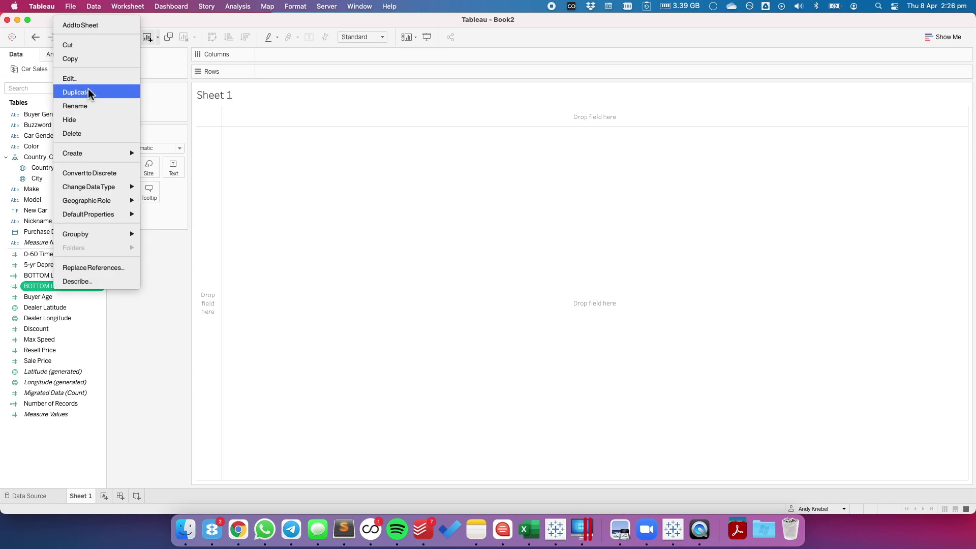
left_click(71, 78)
left_click_drag(328, 191, 401, 191)
type("RIGHT")
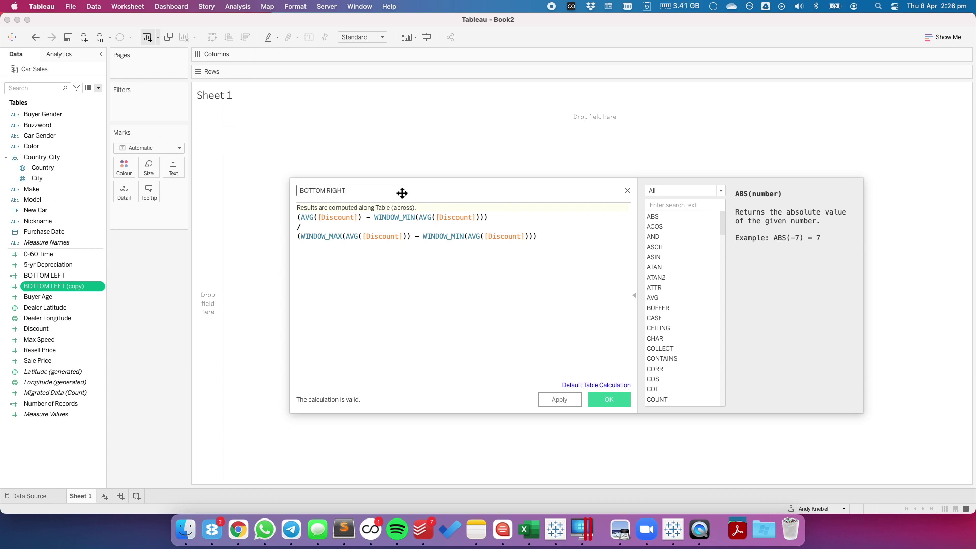
Drag Sale Price over each of the four Discount references in the formula.
left_click_drag(38, 361, 330, 219)
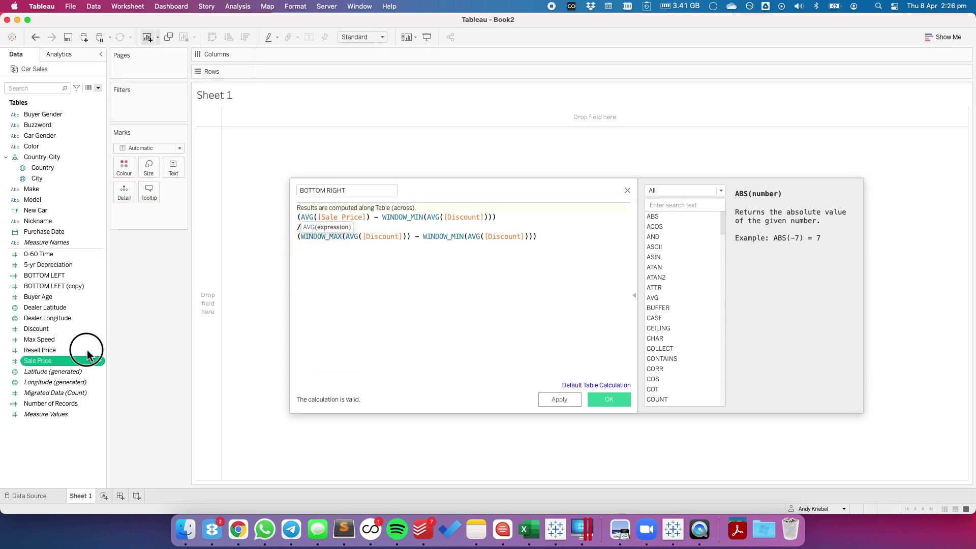
left_click_drag(87, 354, 463, 217)
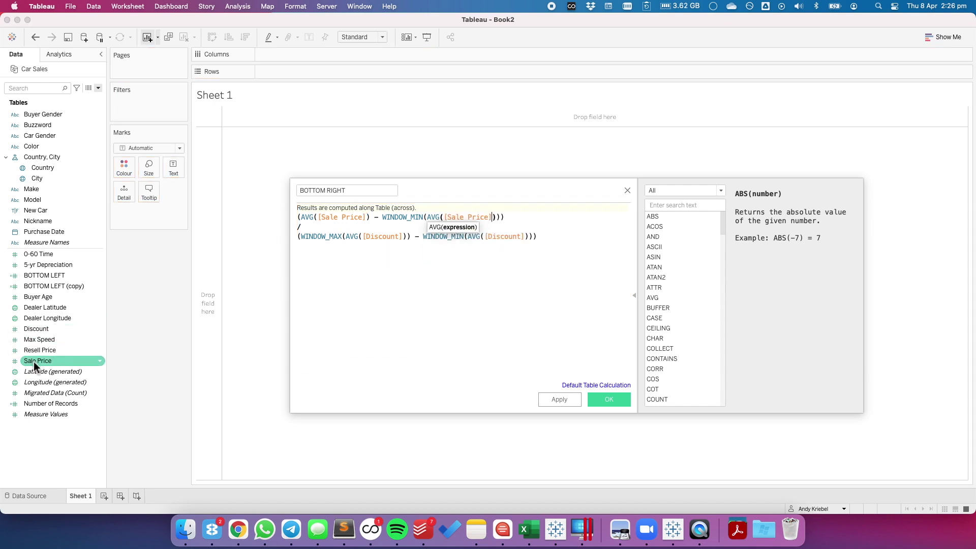
left_click_drag(35, 365, 375, 247)
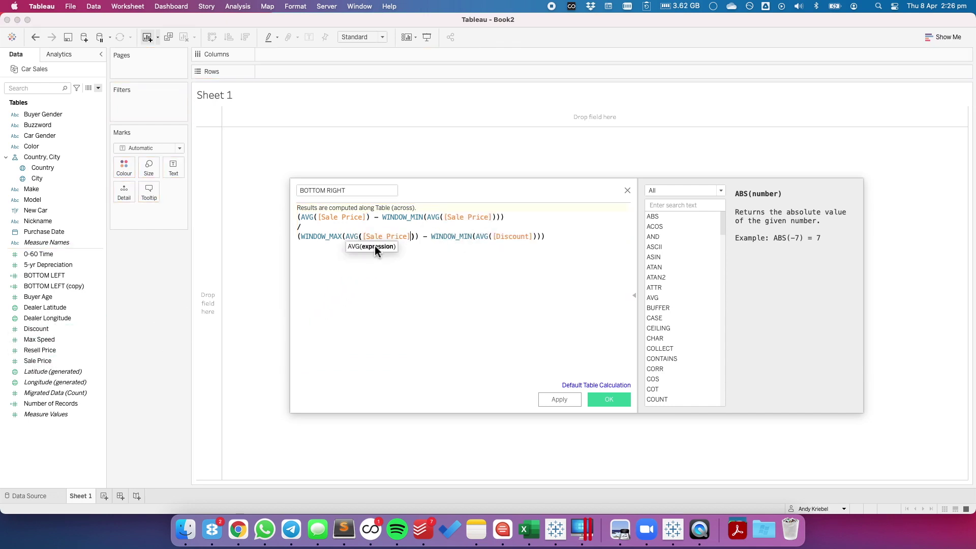
left_click_drag(51, 361, 509, 252)
Save BOTTOM RIGHT, duplicate it, and rename the copy TOP.
left_click(600, 397)
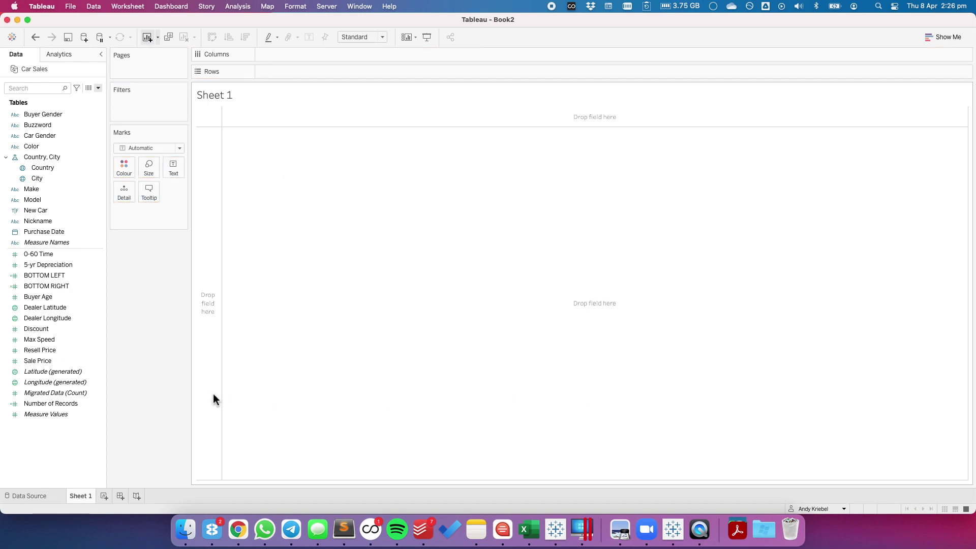
right_click(68, 286)
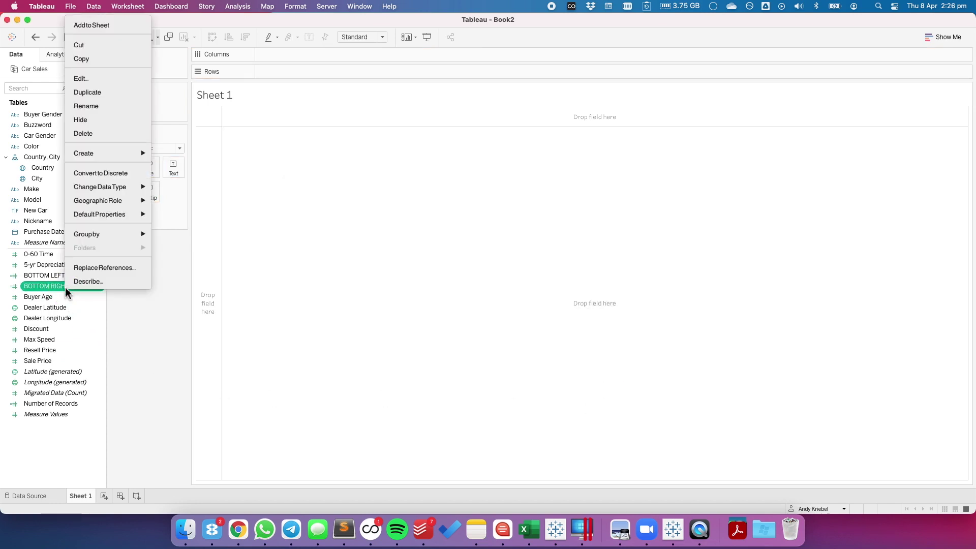
left_click(94, 93)
right_click(66, 298)
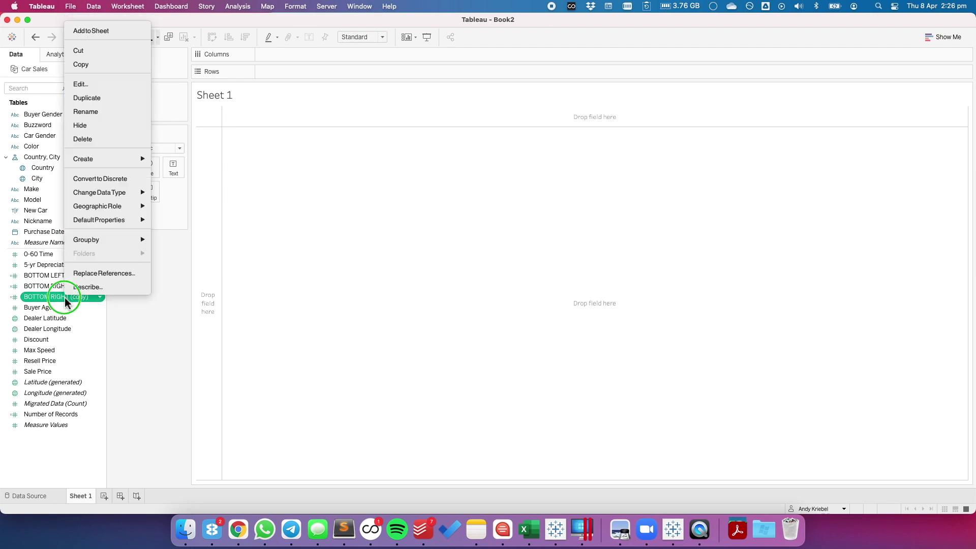
left_click(89, 84)
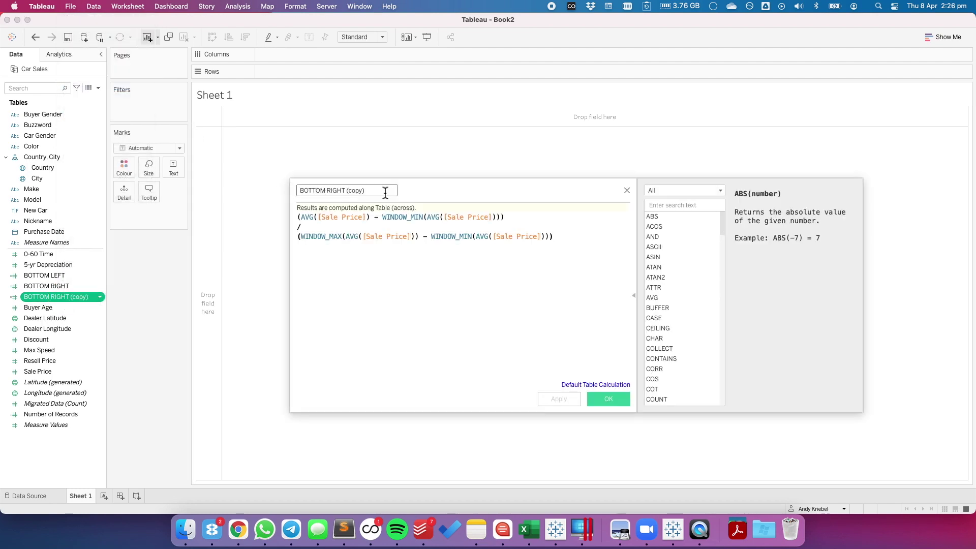
left_click(235, 189)
type("TOP")
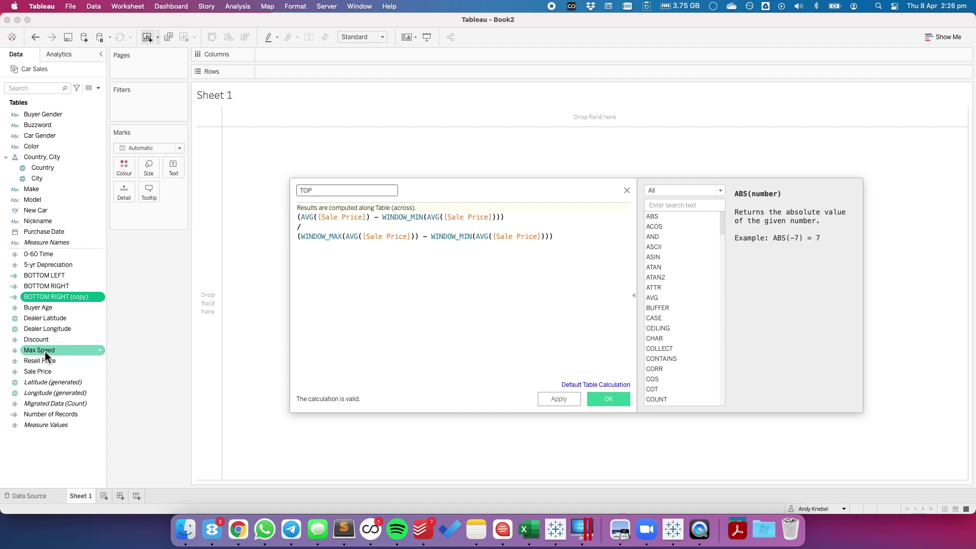
Replace all four Sale Price references with Max Speed and save TOP.
left_click_drag(45, 356, 331, 223)
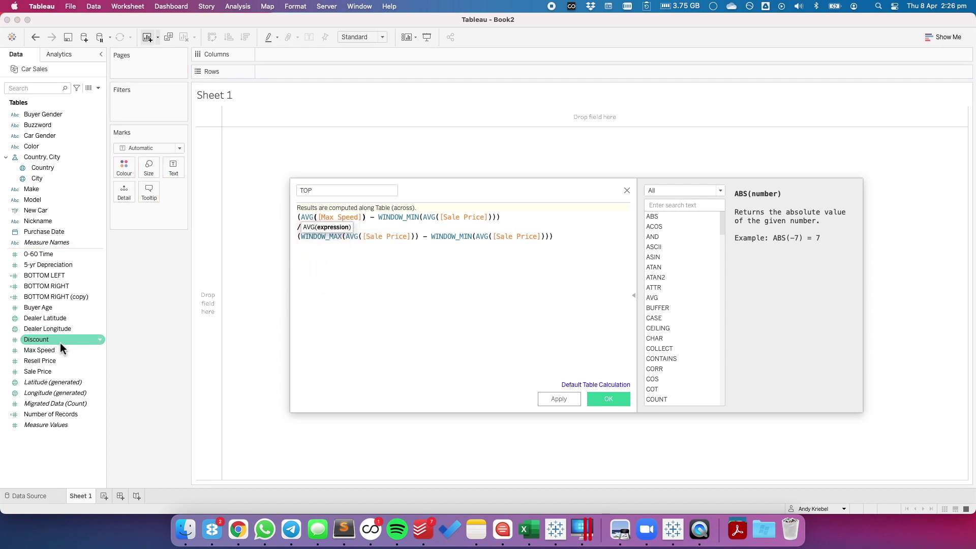
left_click_drag(61, 350, 455, 218)
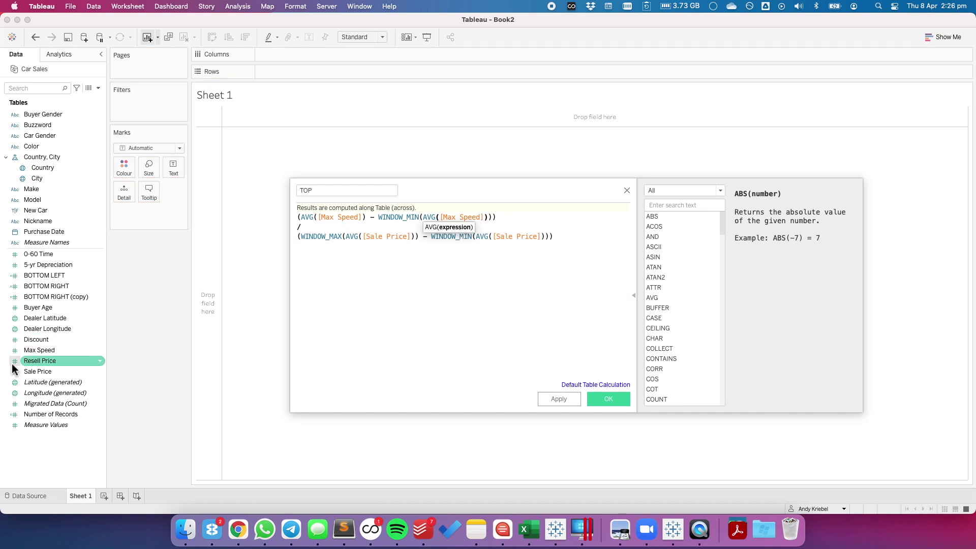
left_click_drag(61, 350, 386, 239)
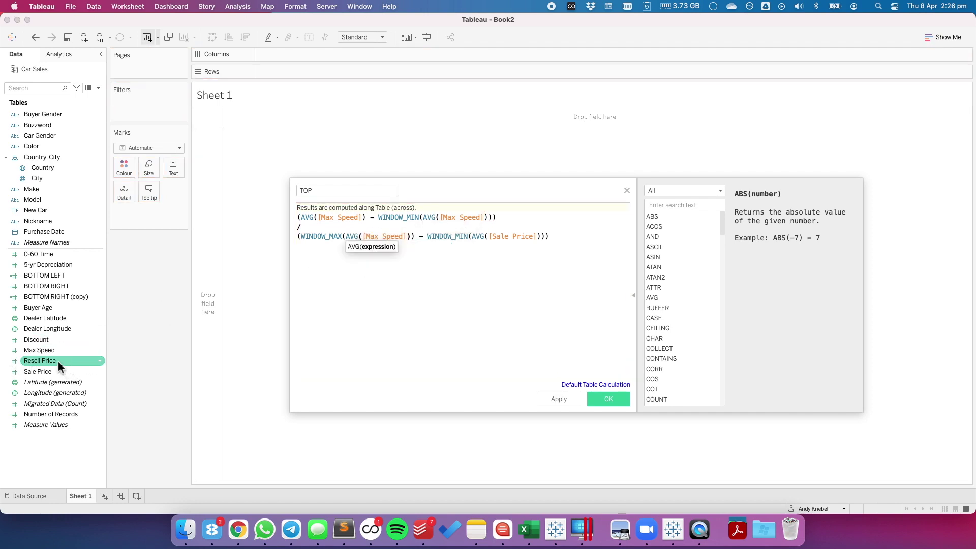
left_click_drag(51, 351, 514, 249)
left_click(603, 399)
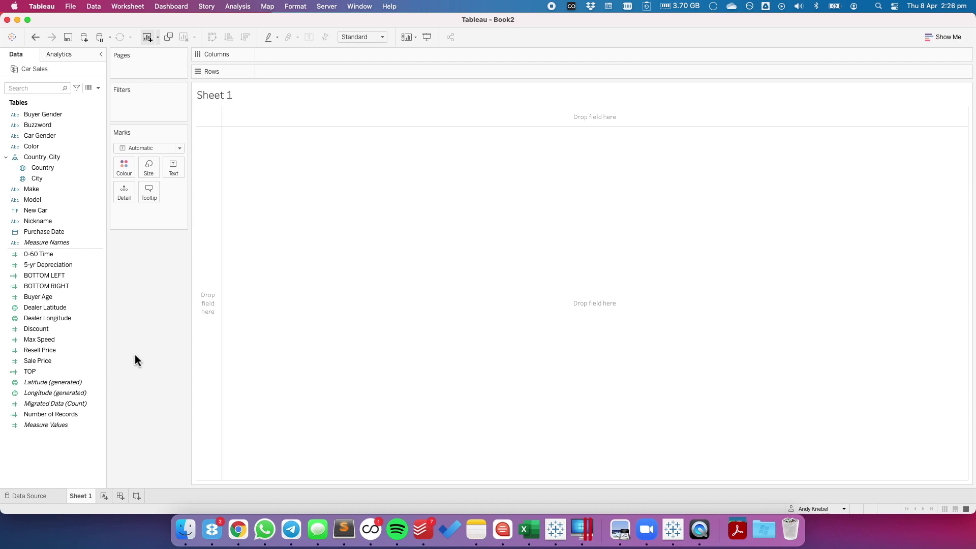
Create a calculated field named X starting with a ZN() wrapper.
left_click(98, 88)
left_click(90, 101)
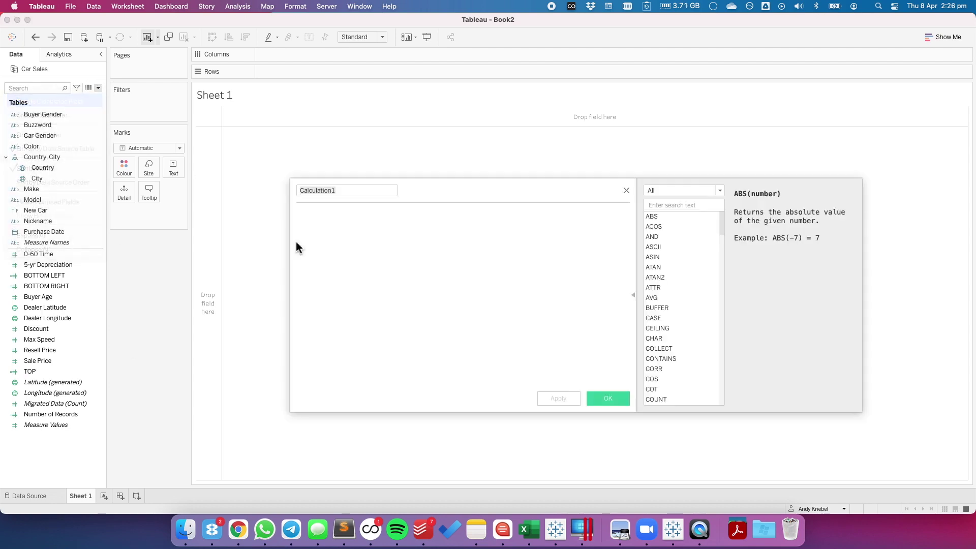
type("X")
left_click(436, 302)
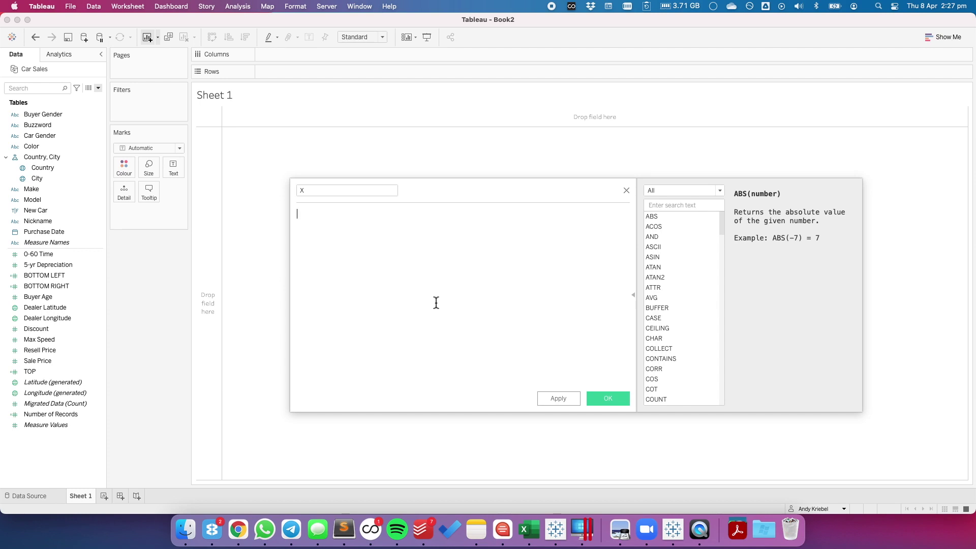
type("ZN(")
key("Return")
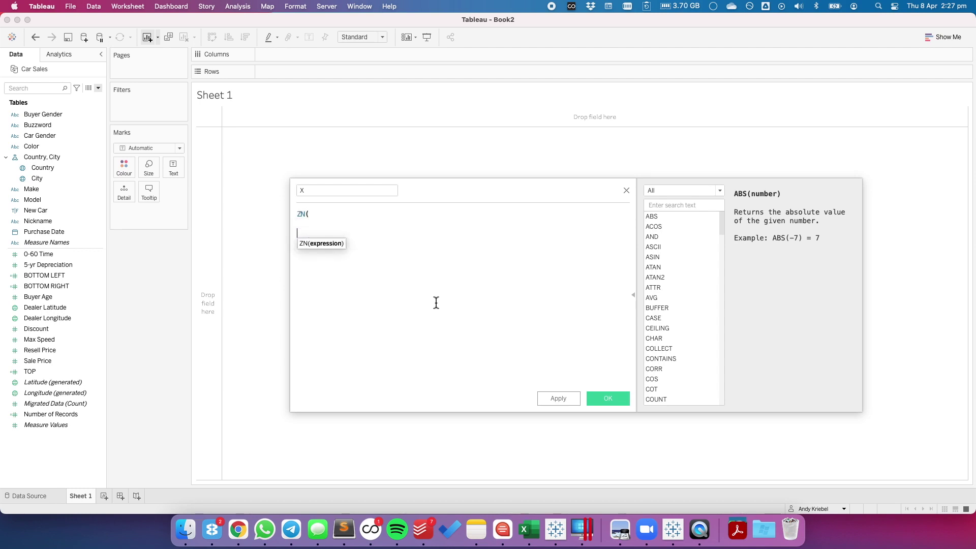
key("Return")
key("Return")
type(")")
key("BackSpace")
key("BackSpace")
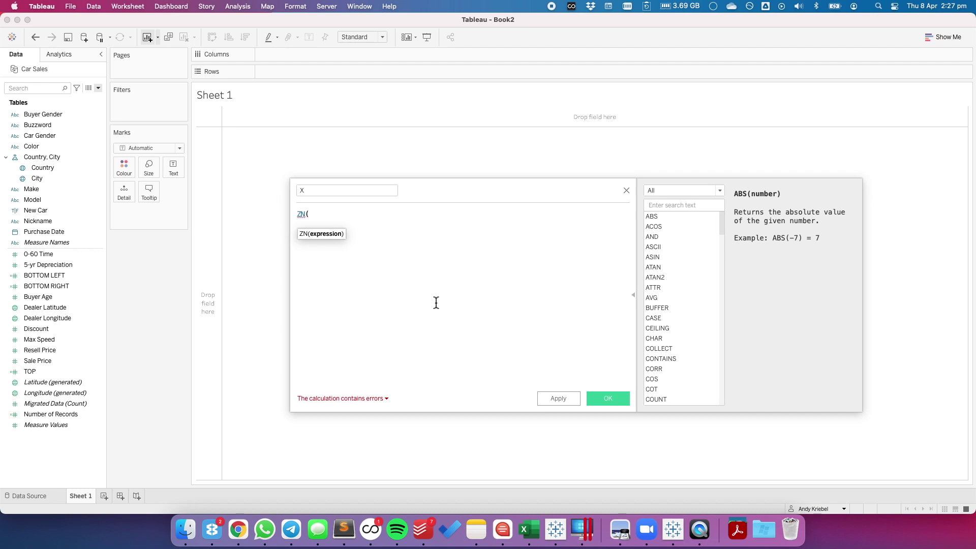
Enter the numerator 0.5*(2*[BOTTOM RIGHT] + [TOP]).
type("0.5")
type("* (")
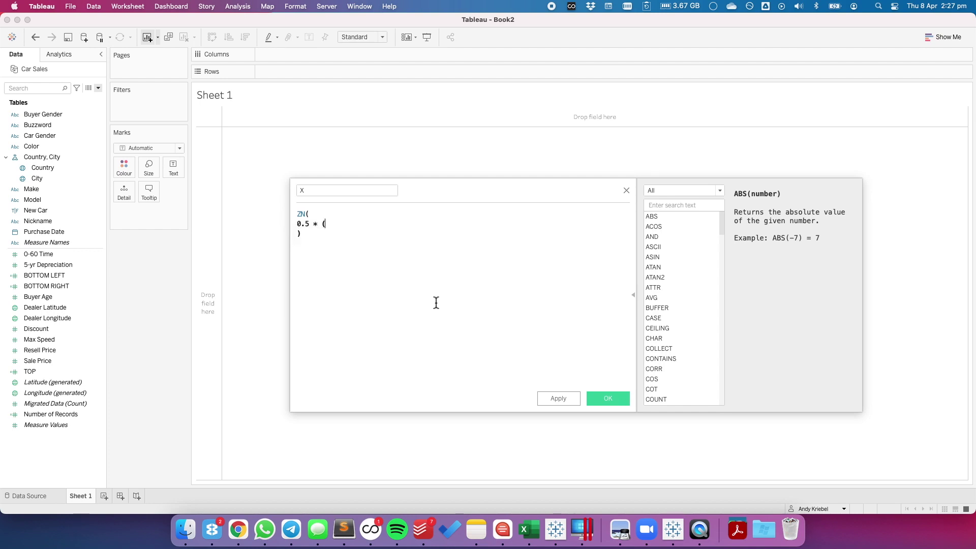
type("2*bo")
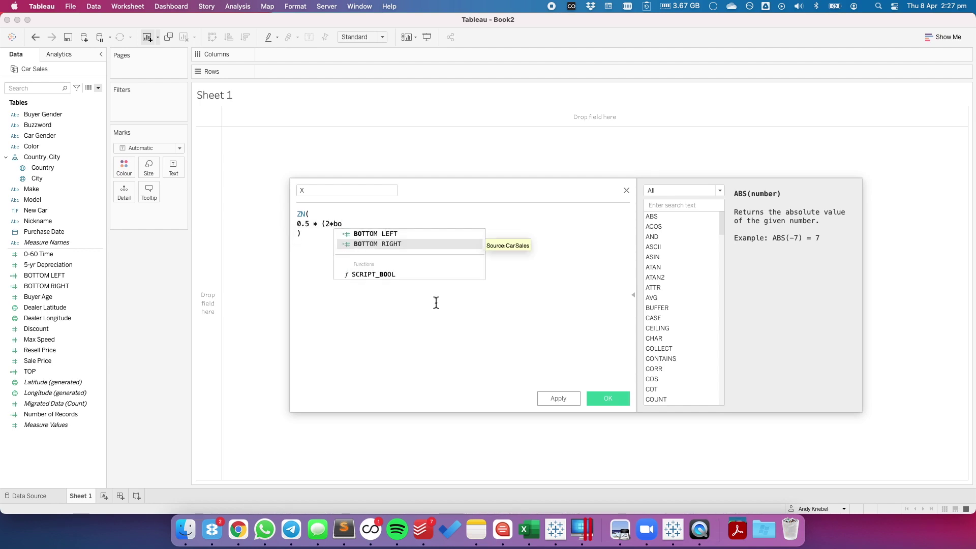
key("Return")
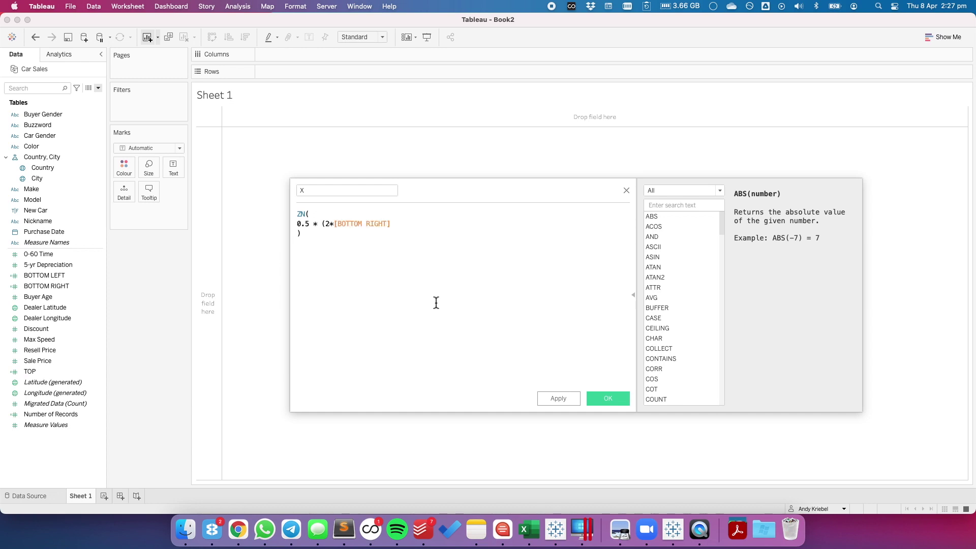
type("+top")
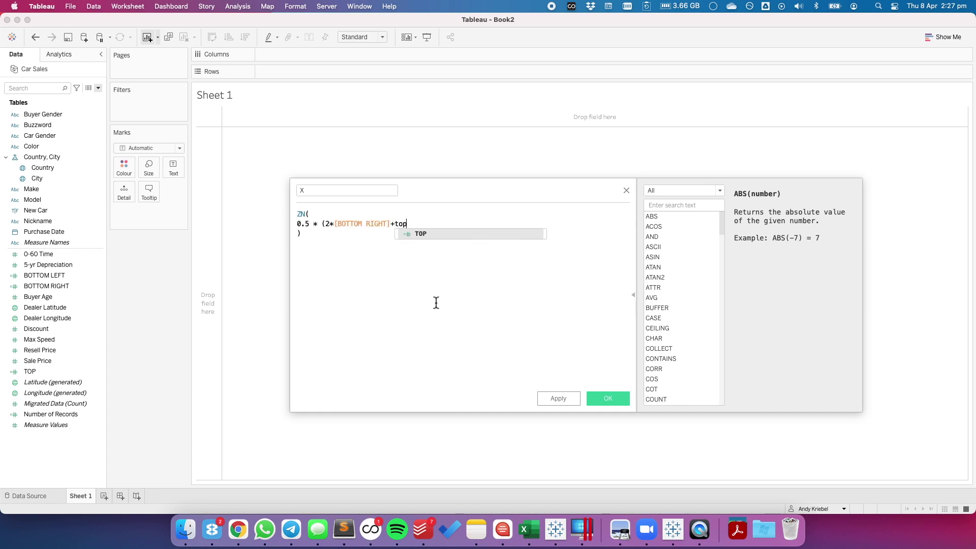
key("Return")
type(")")
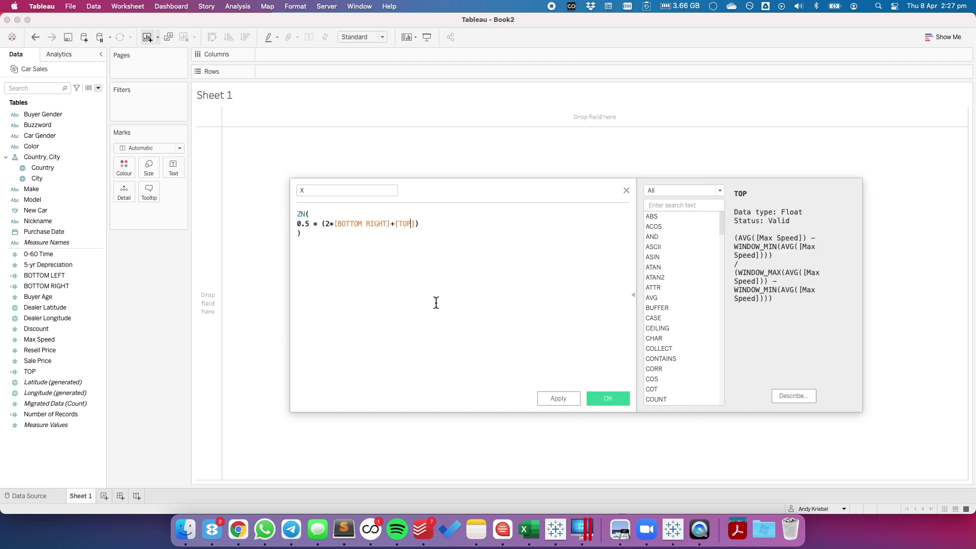
key("Right")
key("End")
key("Delete")
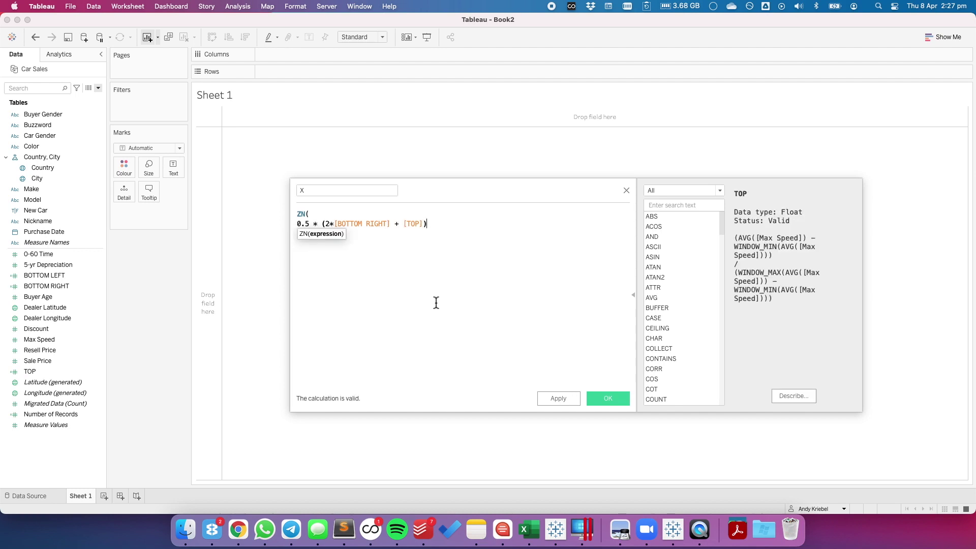
Add a division sign followed by empty denominator parentheses.
key("Return")
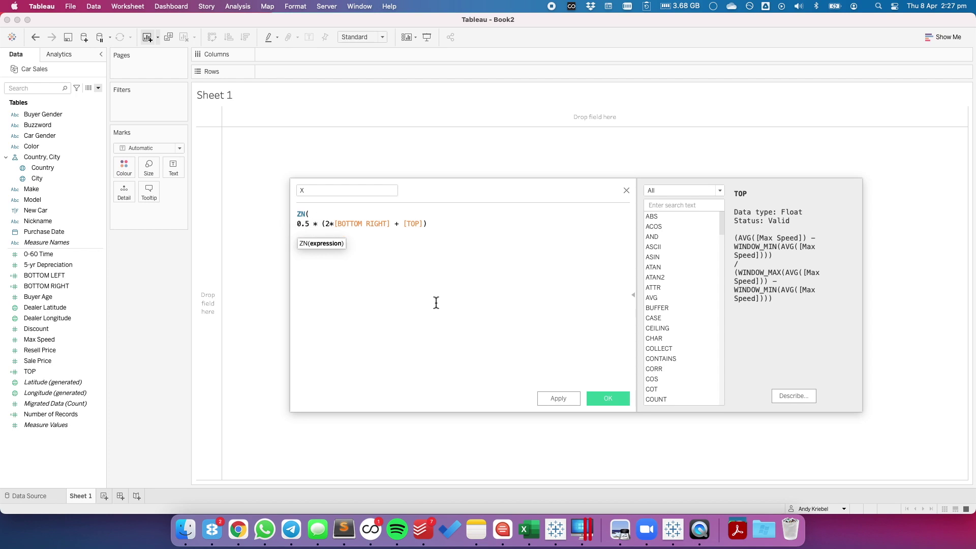
type("/")
key("Return")
type("(")
key("Return")
type(")")
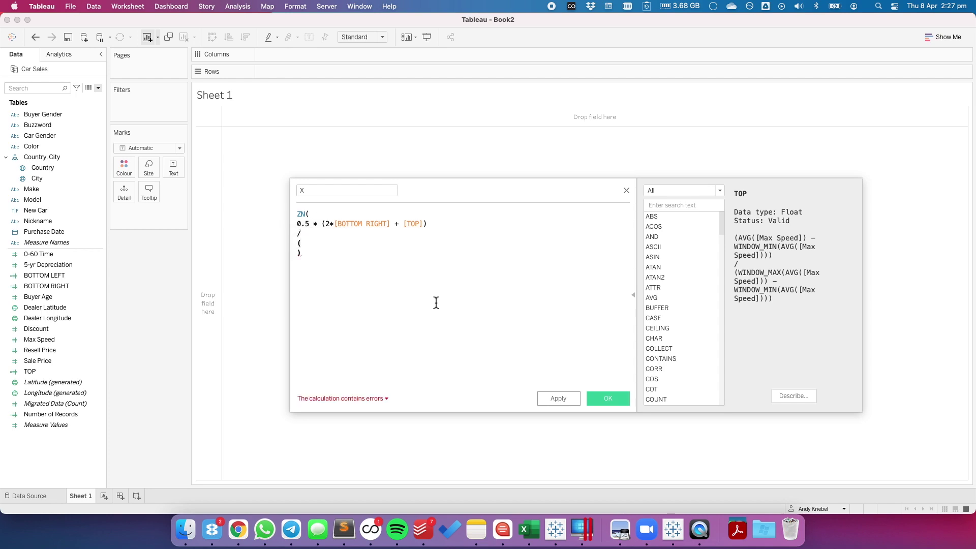
key("Up")
Fill the denominator with [BOTTOM RIGHT] + [BOTTOM LEFT] + [TOP], close ZN, and save X.
type("[bot")
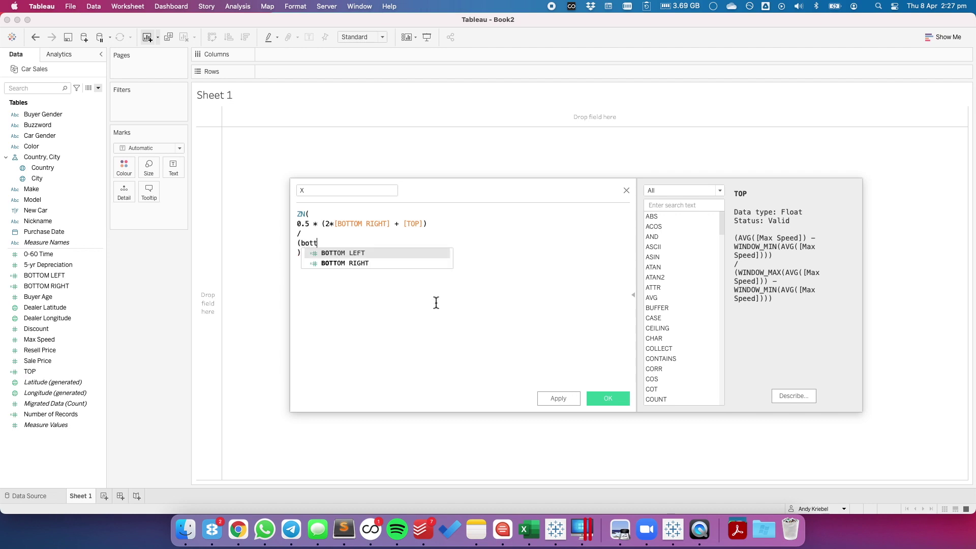
key("Down")
key("Return")
type("+ bo")
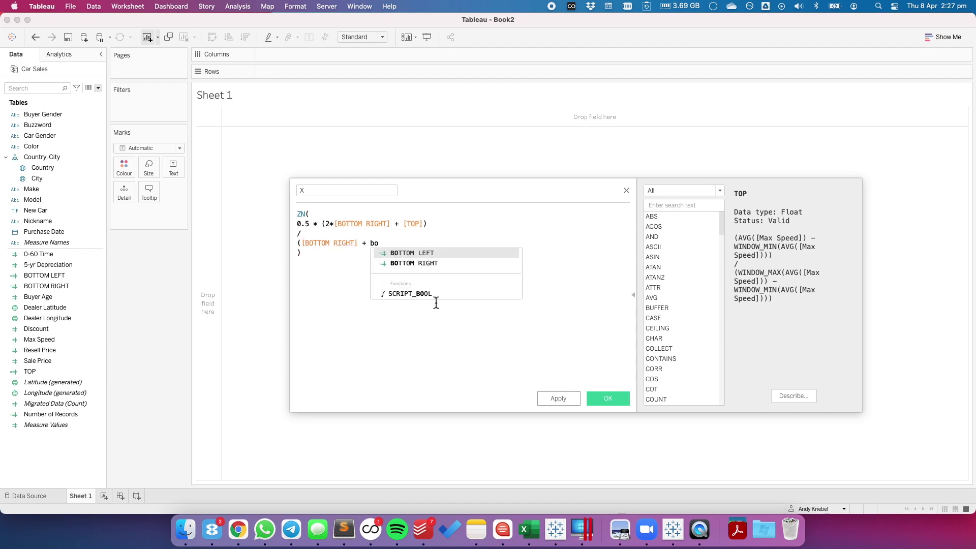
key("Return")
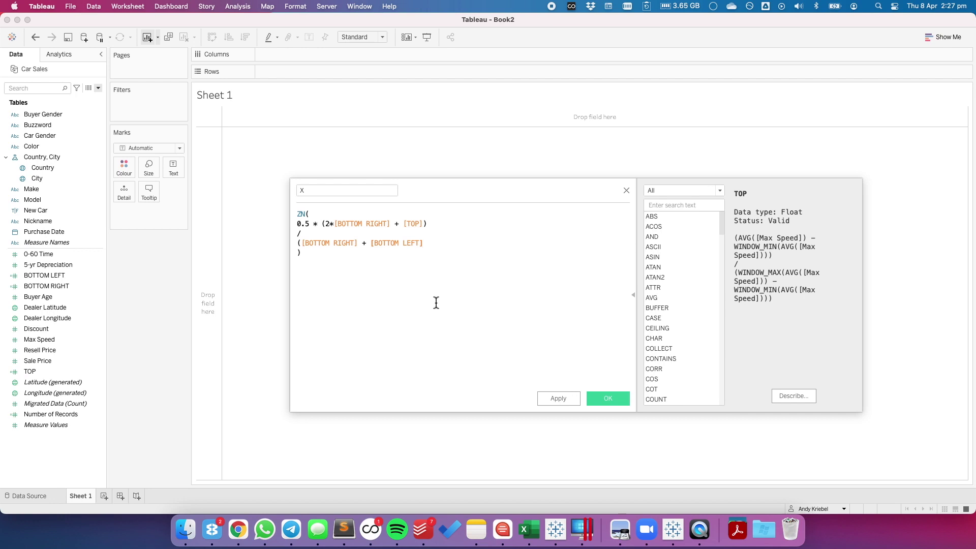
type("+ top")
key("Return")
type(")")
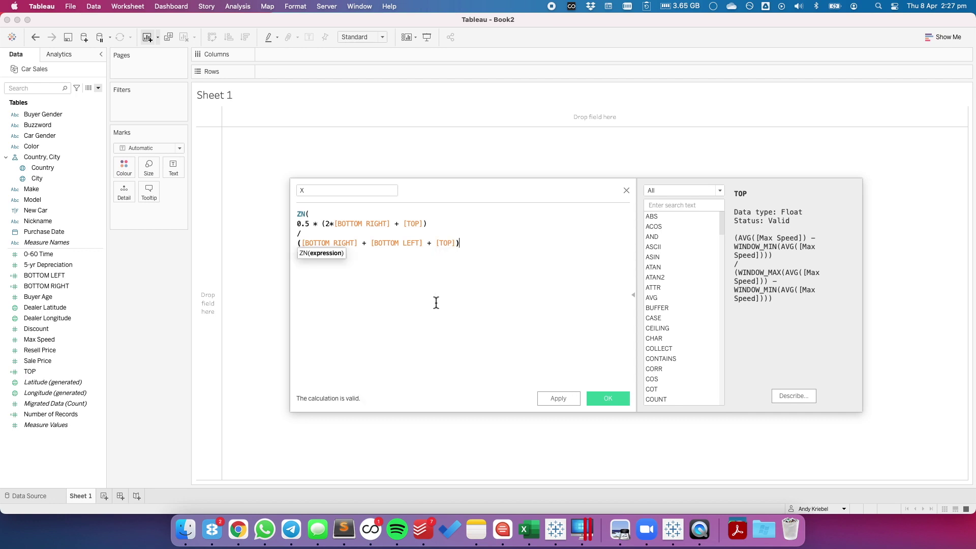
key("Return")
type(")")
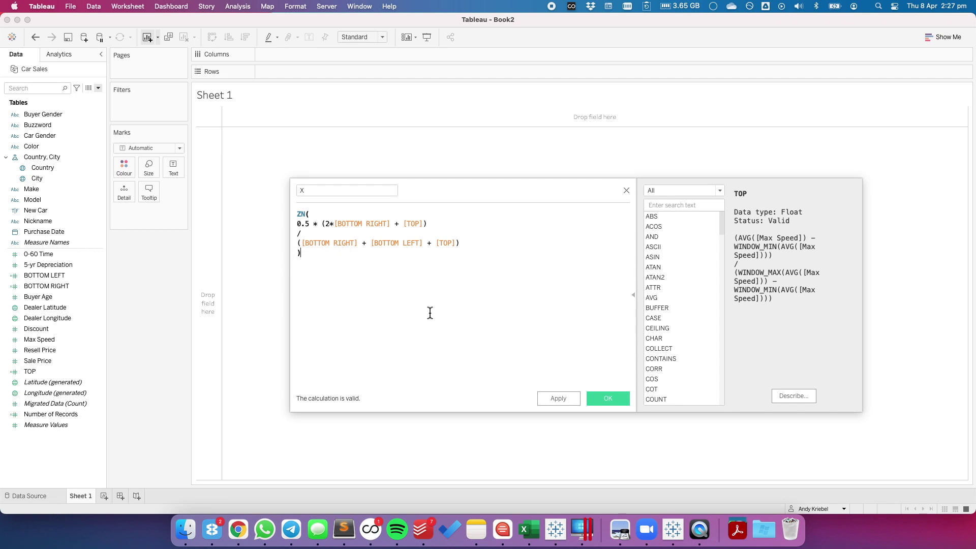
left_click(610, 401)
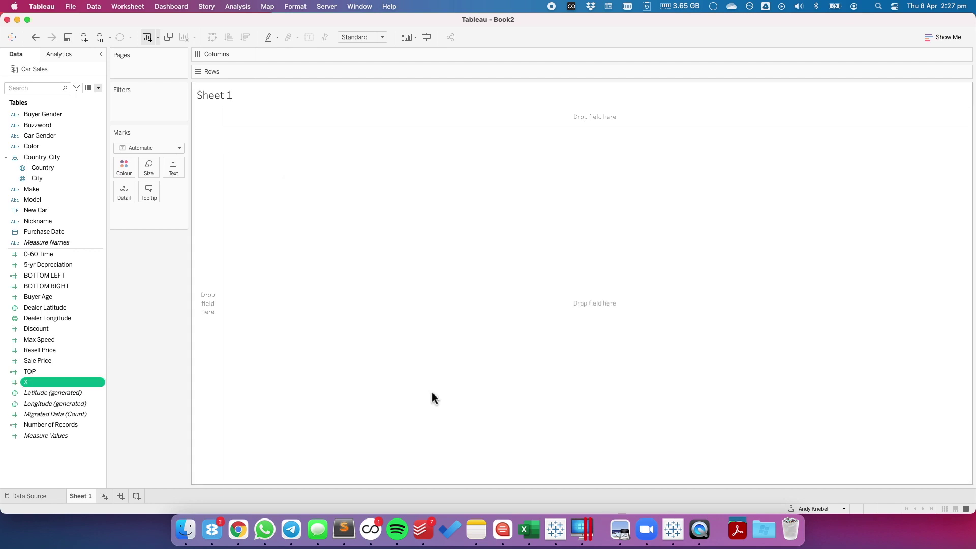
Start a new calculated field named Y.
left_click(98, 88)
left_click(81, 99)
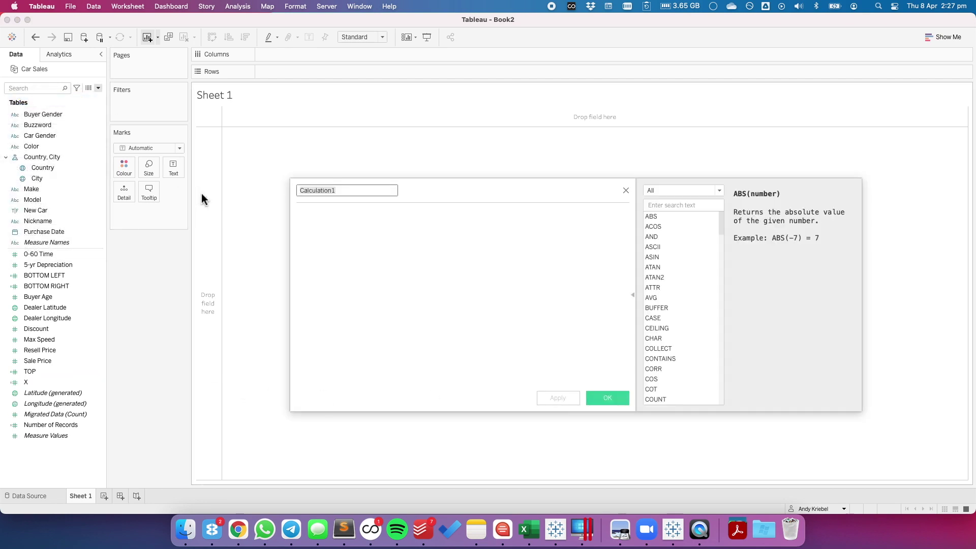
type("Y")
key("Tab")
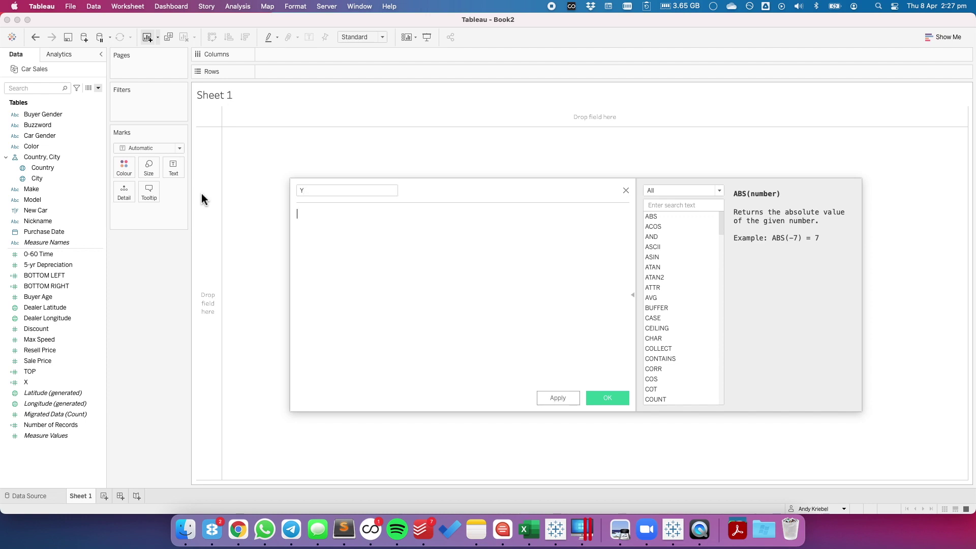
Enter the numerator ZN(((SQRT(3)/2) * [TOP]) in the Y formula.
type("ZN")
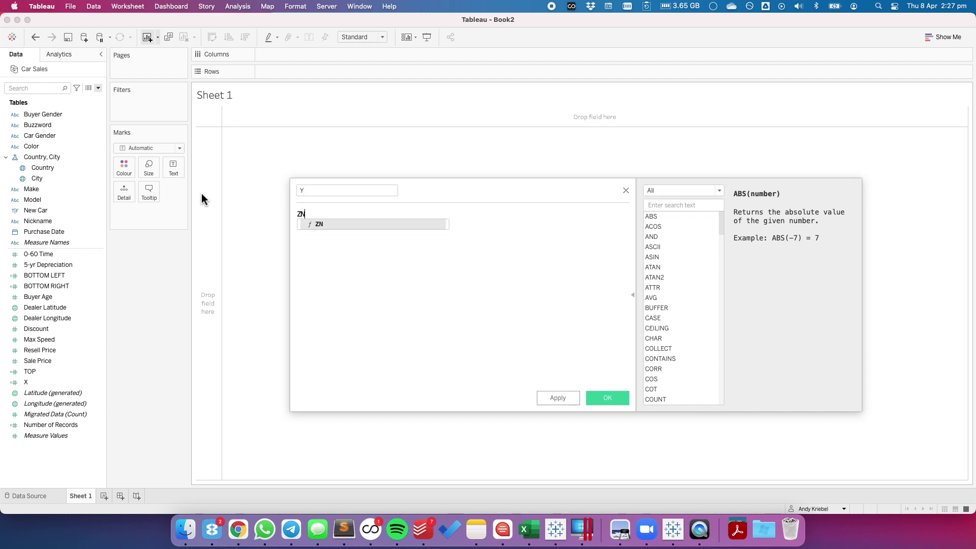
key("Return")
key("Return")
key("BackSpace")
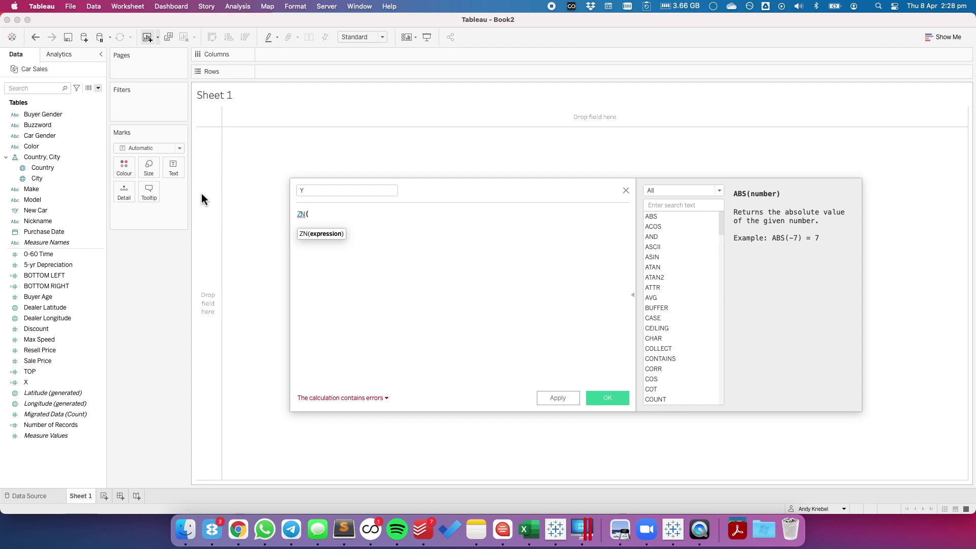
type("((sqrt")
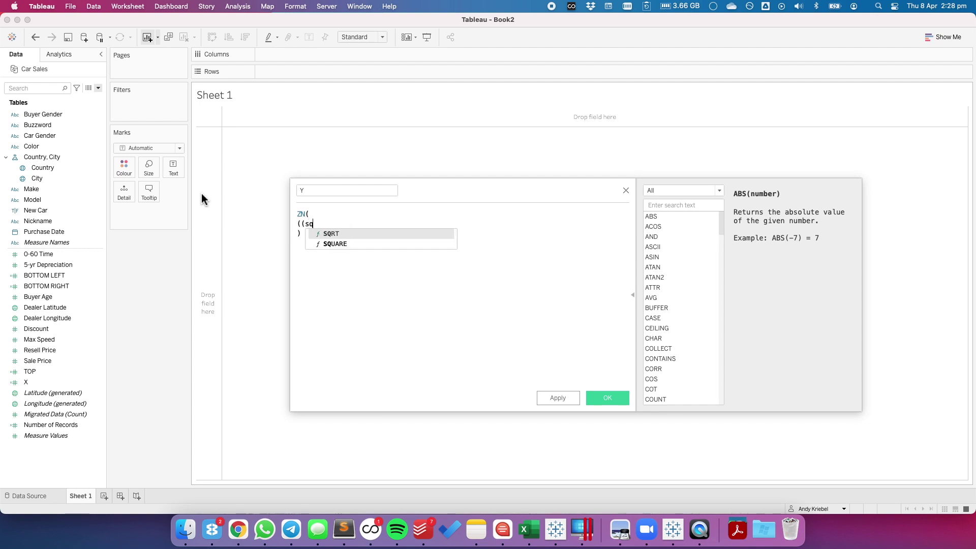
key("Return")
type("3)/2")
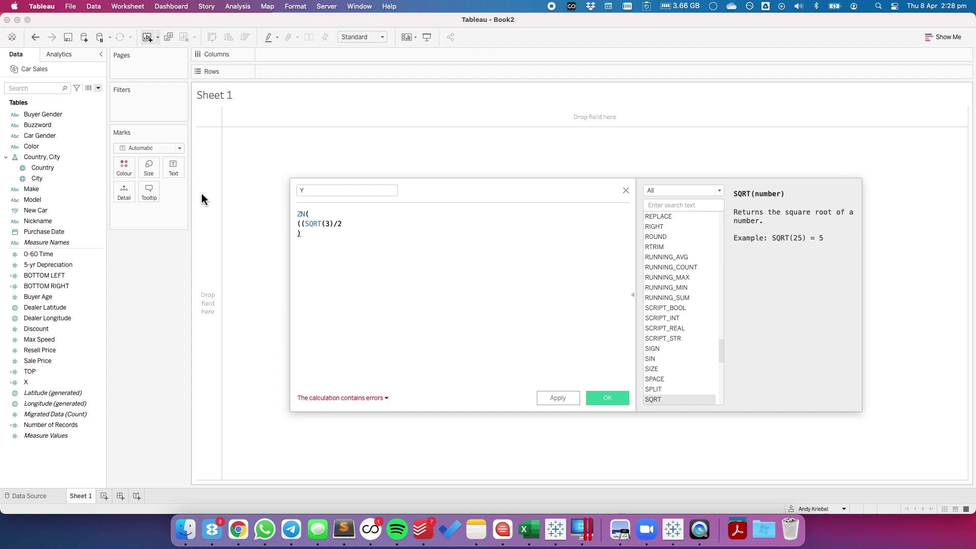
type(") *top")
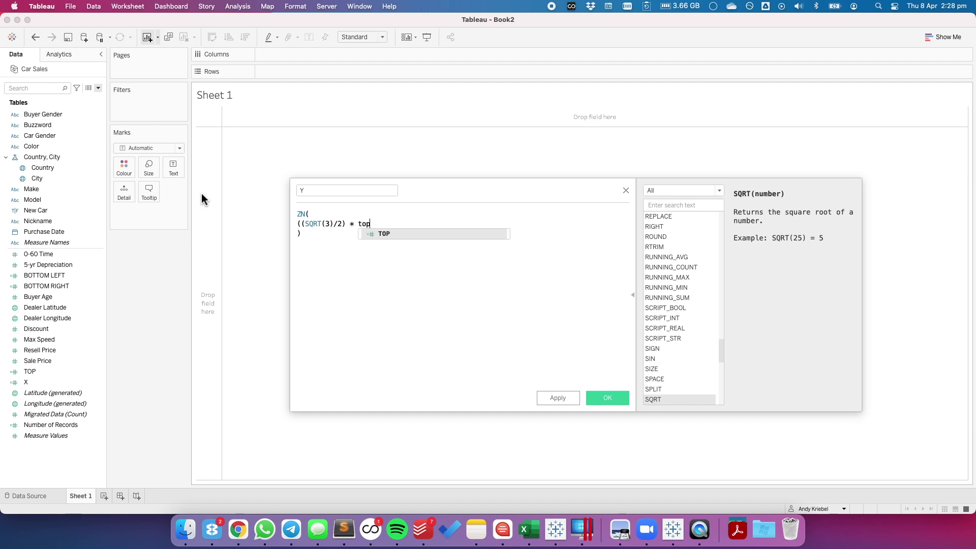
key("Return")
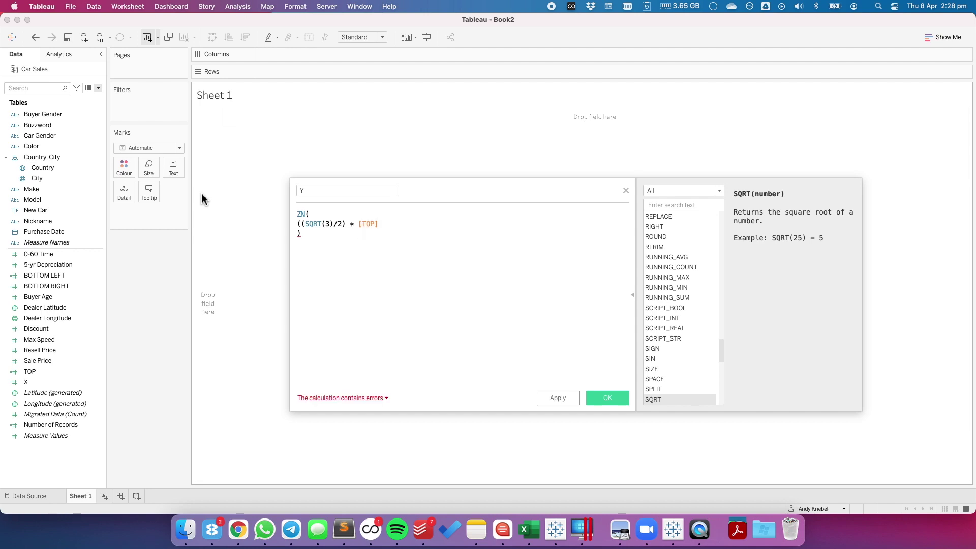
key("BackSpace")
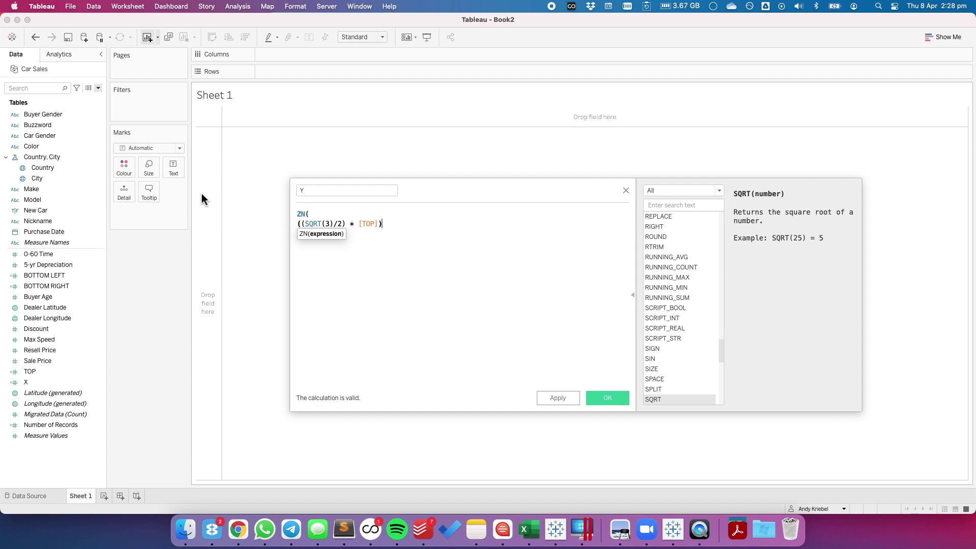
Divide by ([BOTTOM LEFT] + [BOTTOM RIGHT] + [TOP]) and close the parentheses.
key("Return")
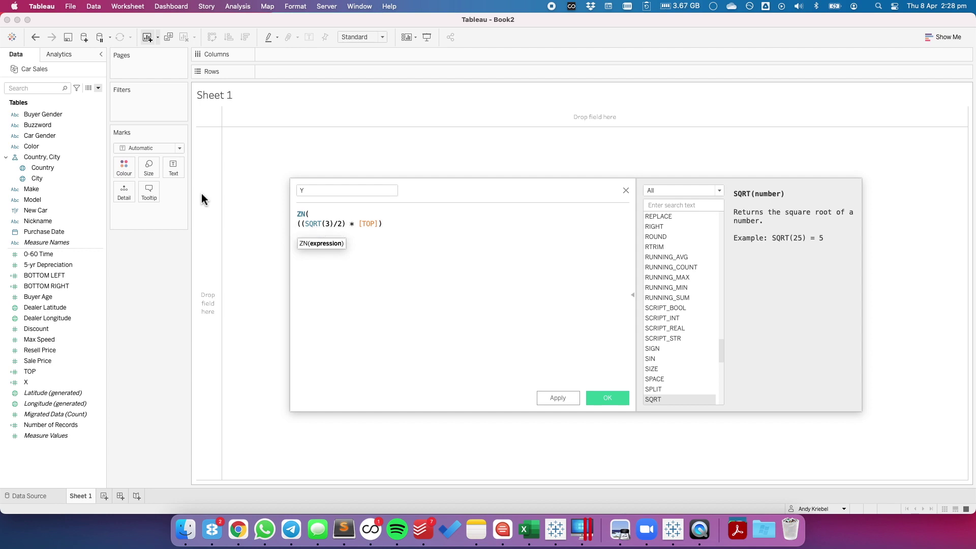
type("/")
key("Return")
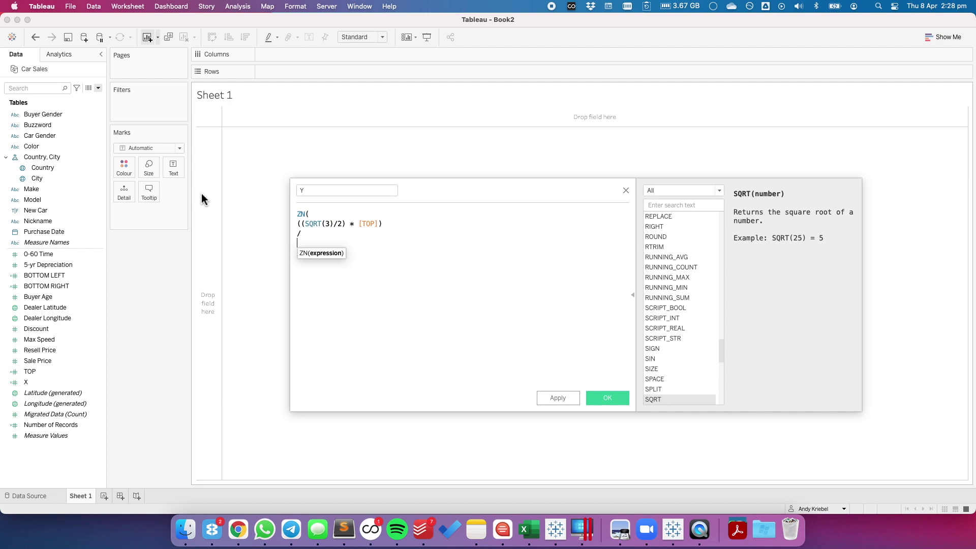
type("(")
key("Return")
type(")")
key("Up")
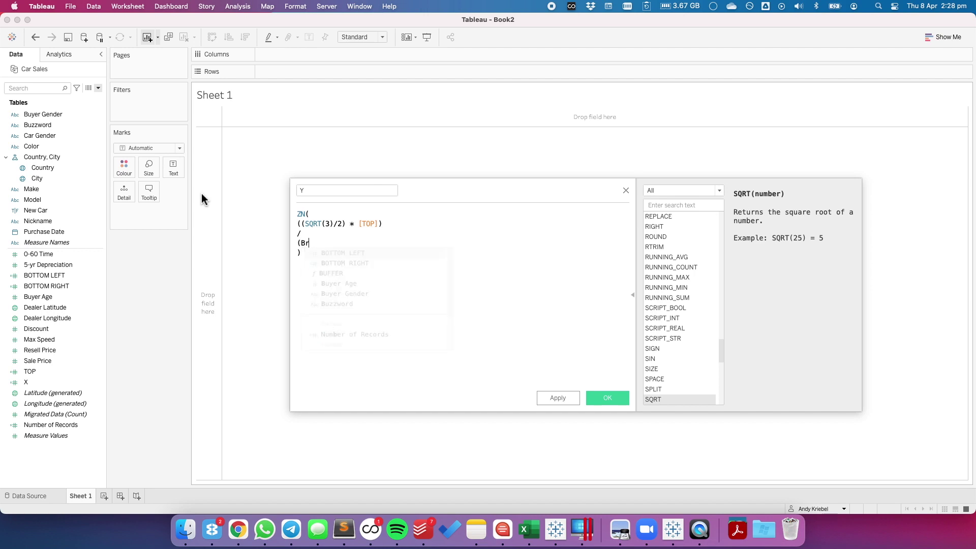
type("b")
key("Return")
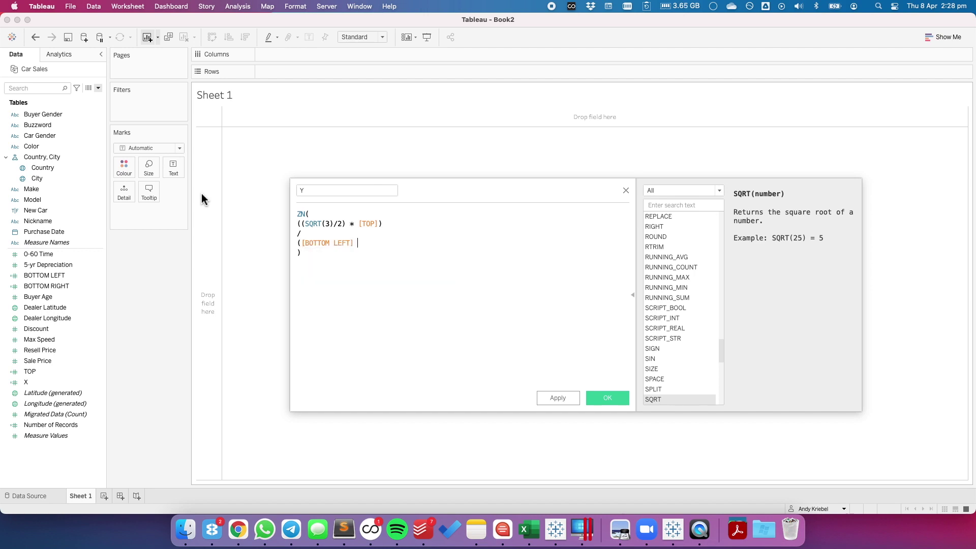
type("+ bot")
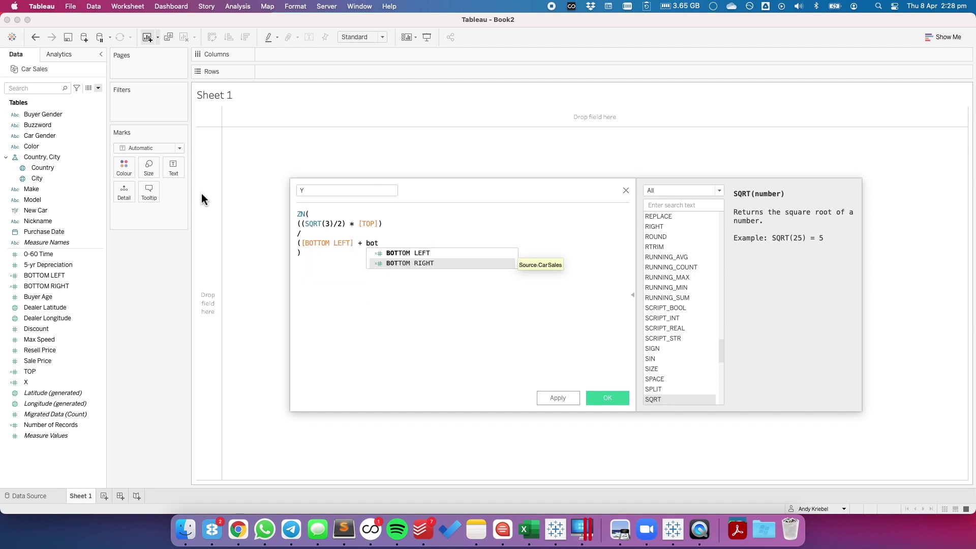
key("Return")
type("+ TOP")
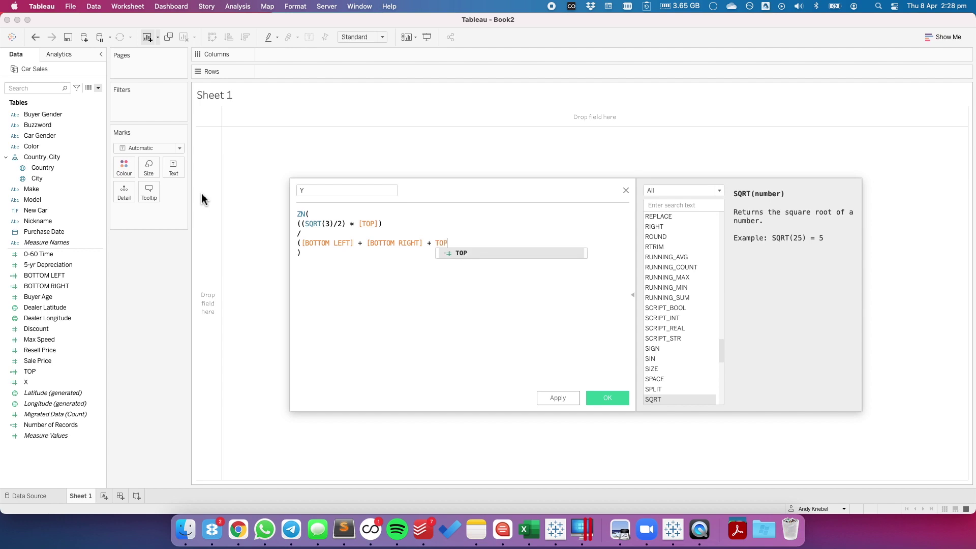
key("Return")
type(")")
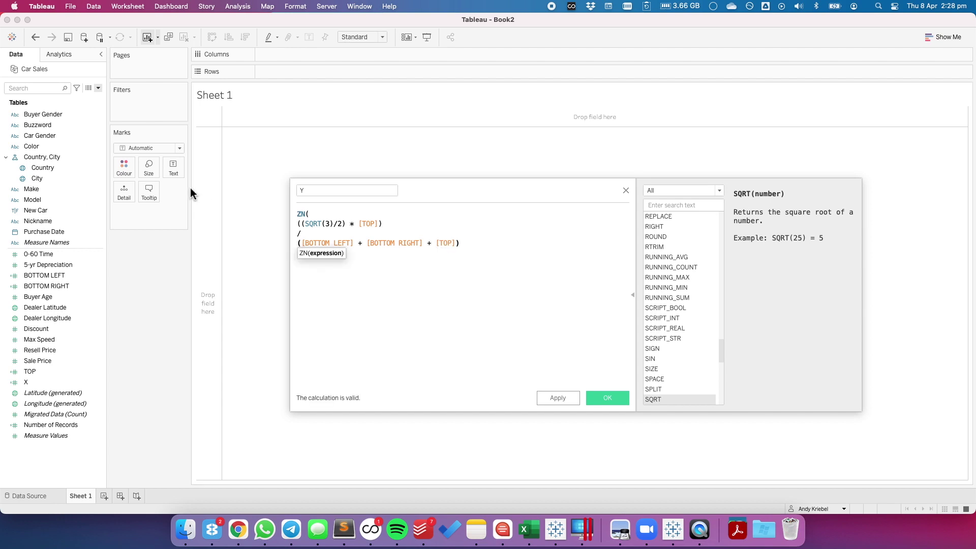
key("Return")
type(")")
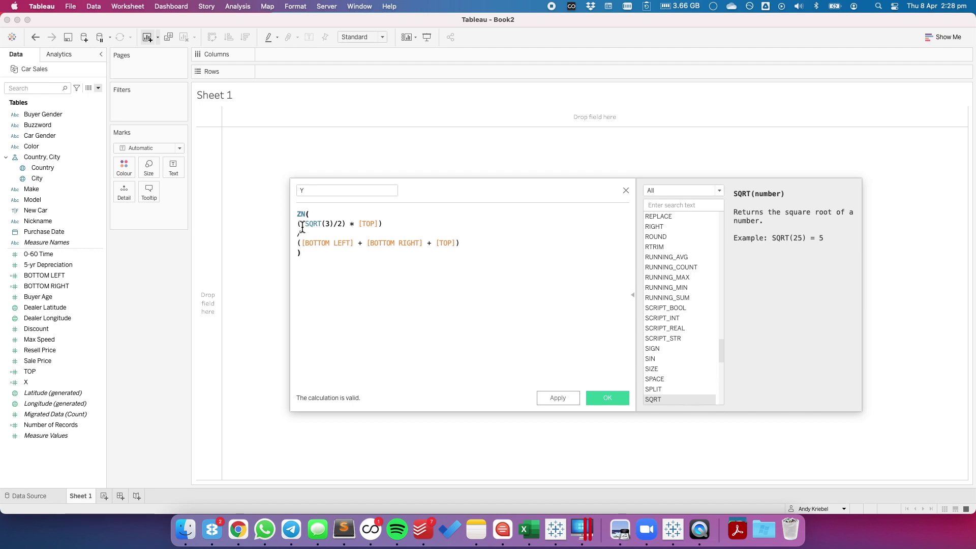
Save the Y calculation, then plot X on Columns and Y on Rows.
left_click(619, 397)
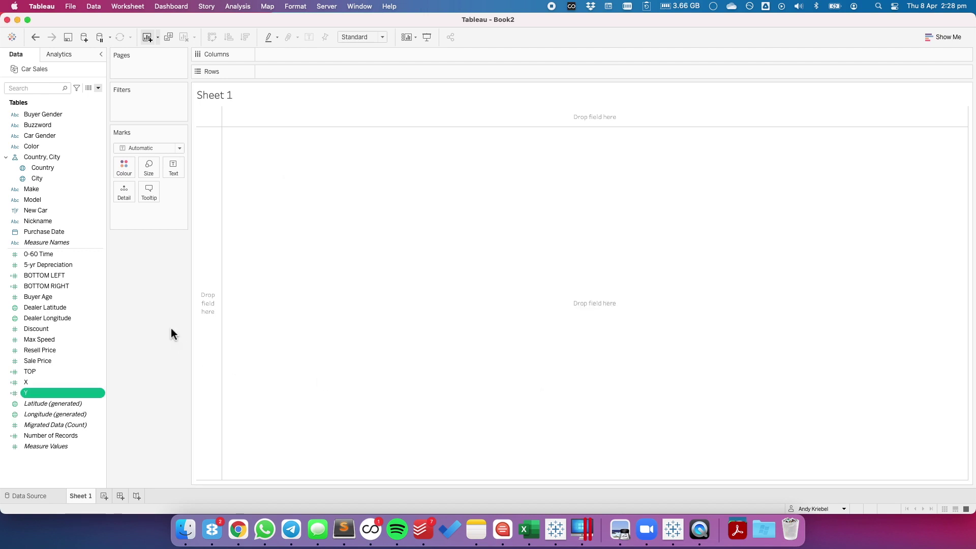
left_click_drag(68, 385, 316, 56)
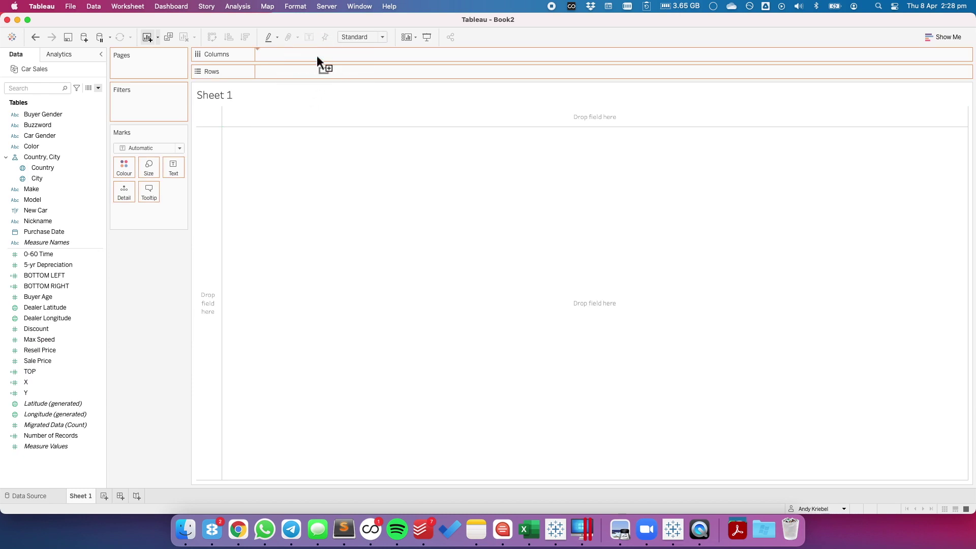
left_click_drag(35, 393, 270, 71)
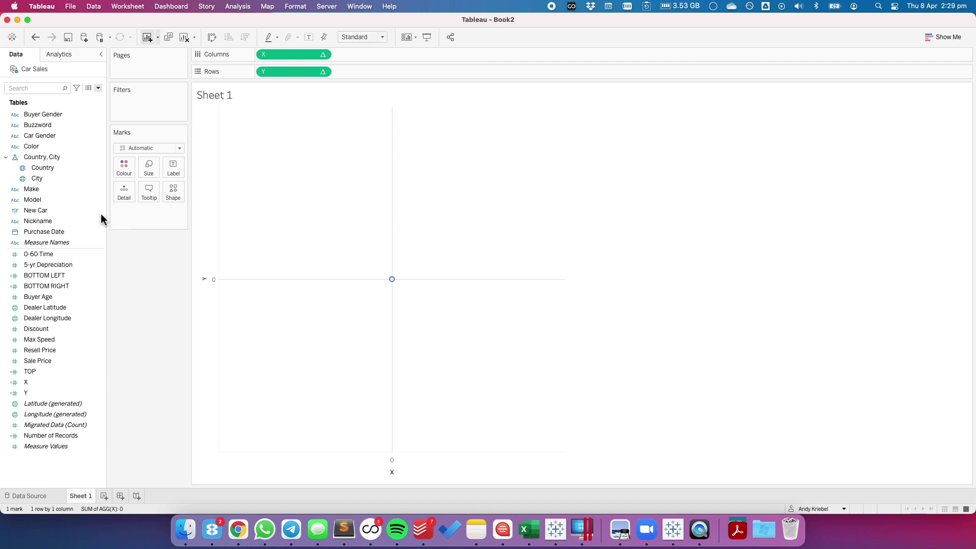
Add Model to Detail so each car model becomes its own mark.
left_click(53, 189)
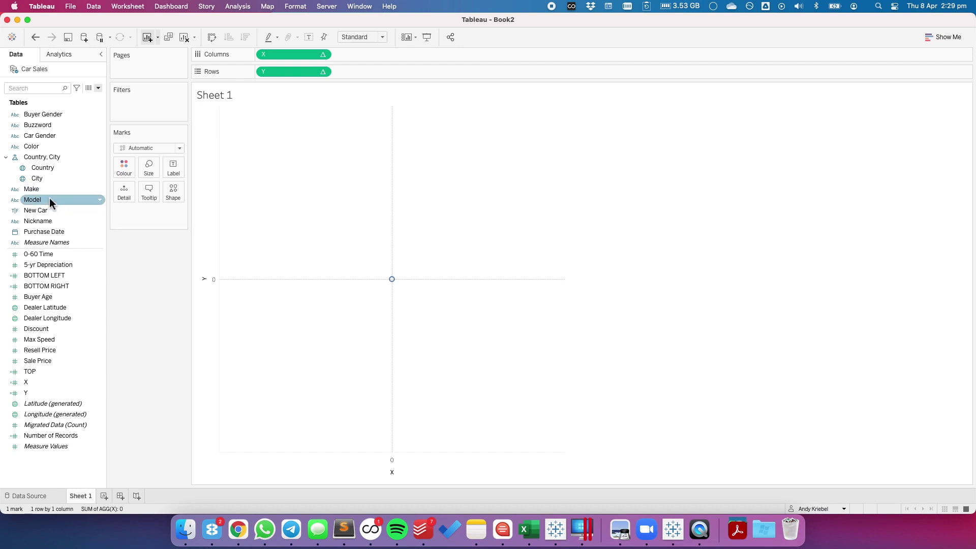
left_click_drag(50, 197, 127, 190)
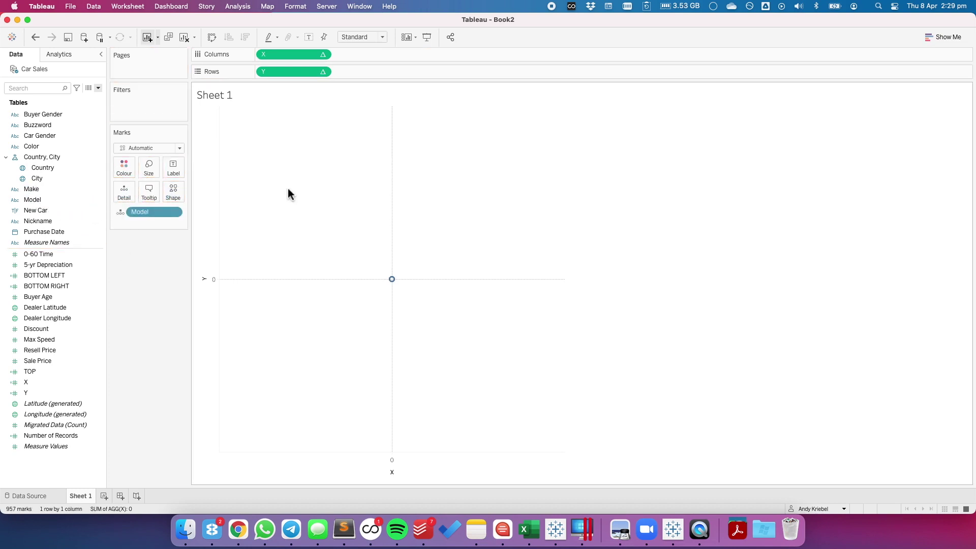
left_click(391, 278)
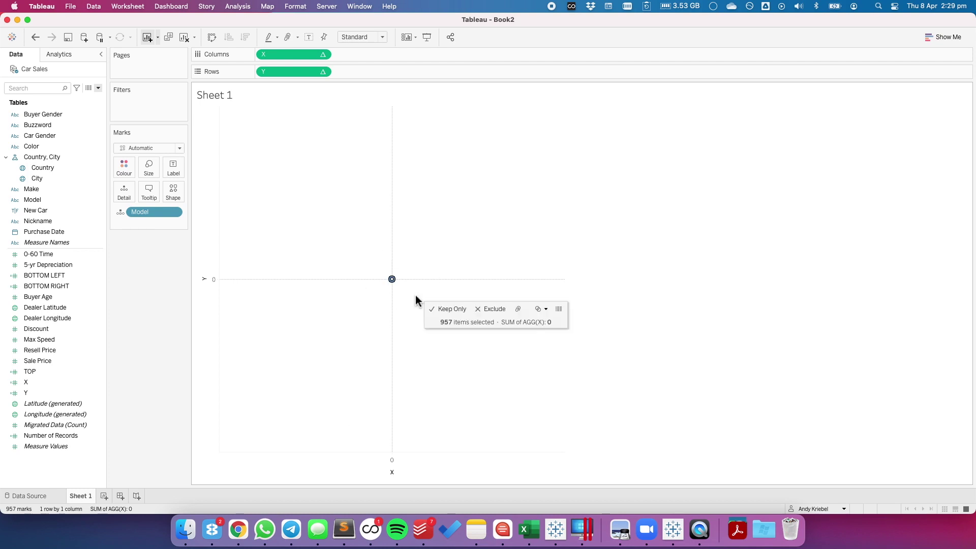
left_click(433, 246)
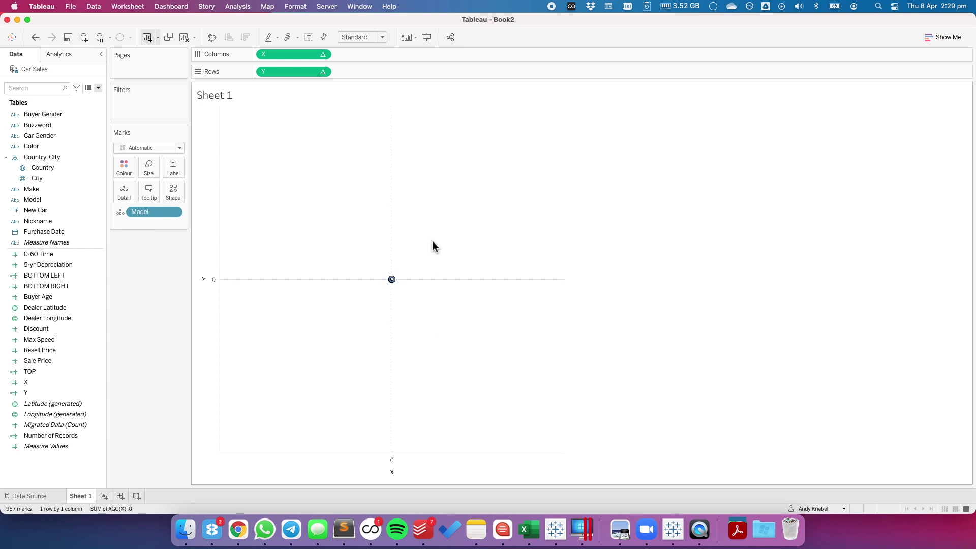
Set both the X and Y calculations to compute using Model.
left_click(324, 55)
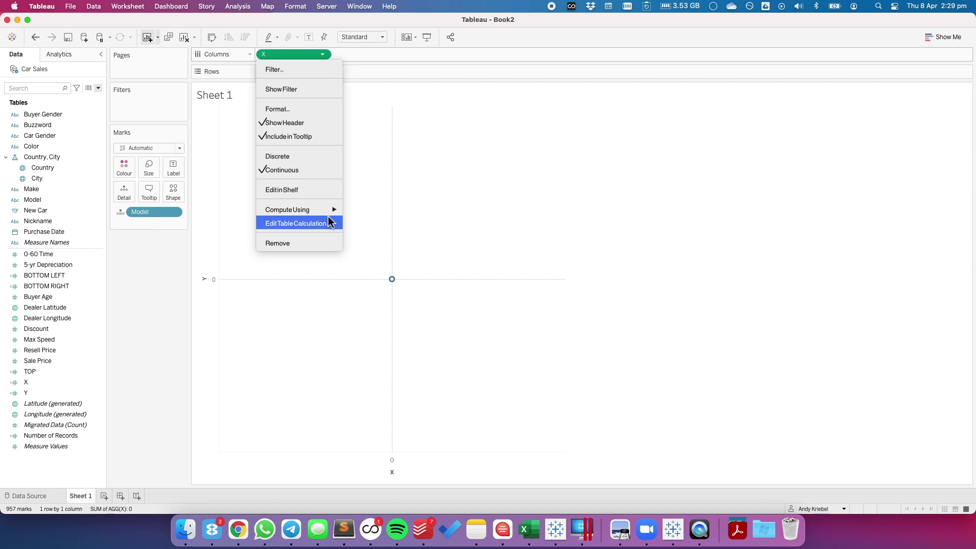
mouse_move(327, 210)
left_click(371, 240)
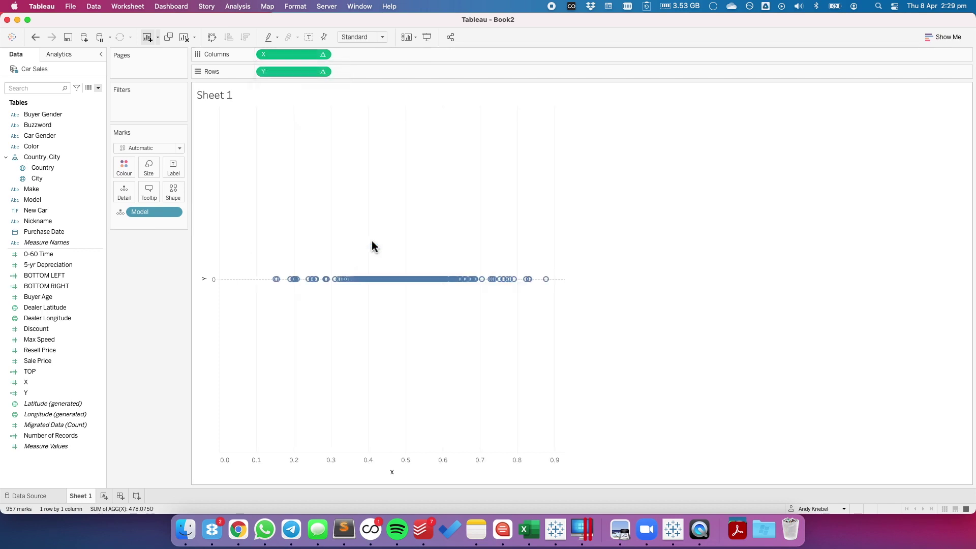
left_click(323, 72)
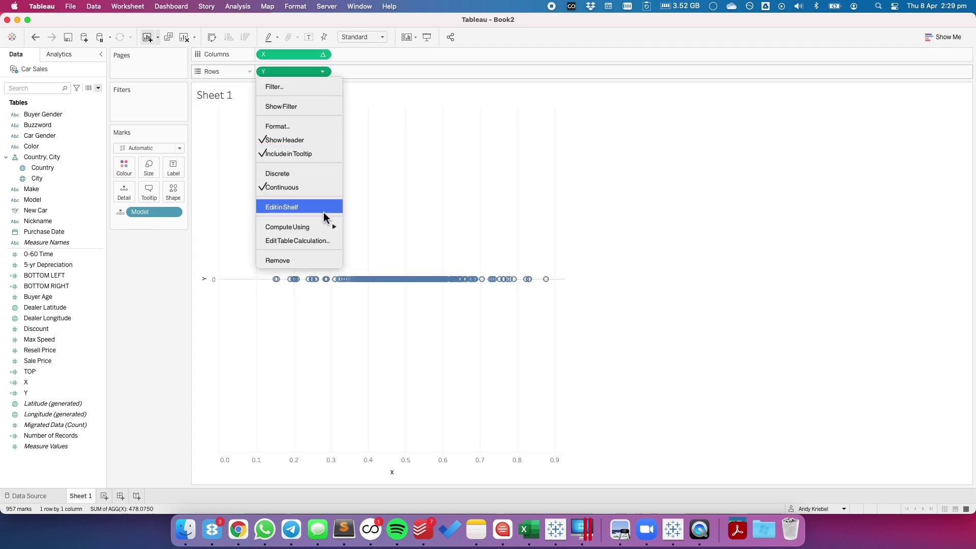
mouse_move(324, 226)
left_click(369, 256)
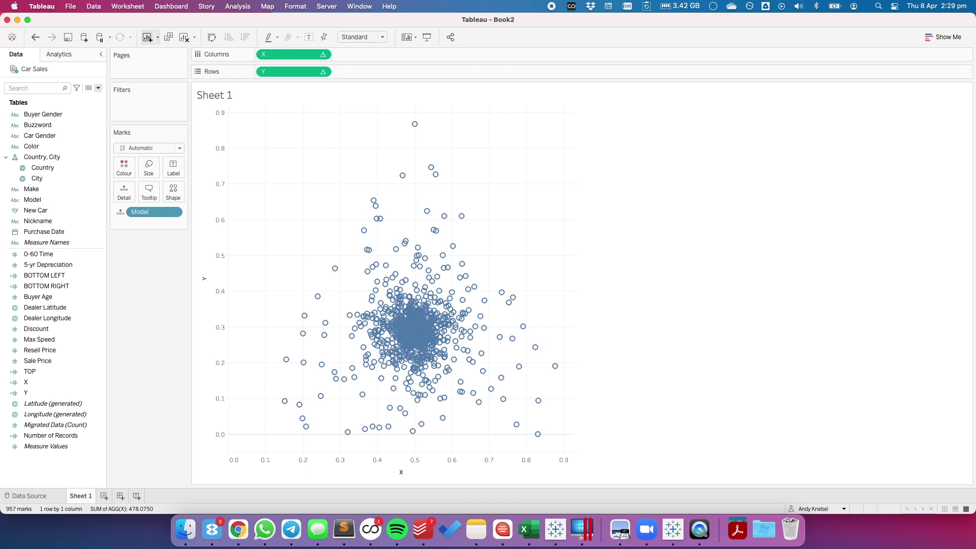
left_click(263, 7)
Add a new background image named Triangle for the Car Sales data.
mouse_move(294, 32)
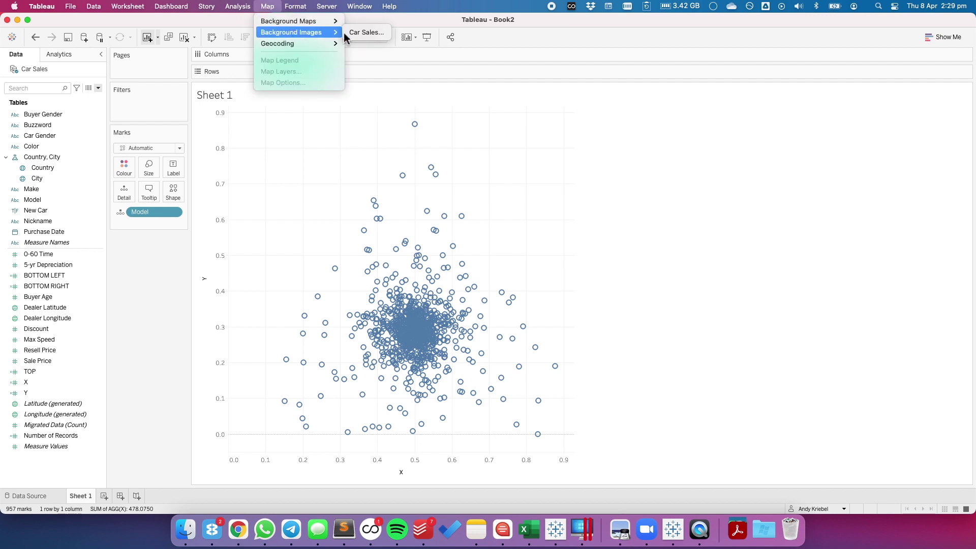
left_click(365, 32)
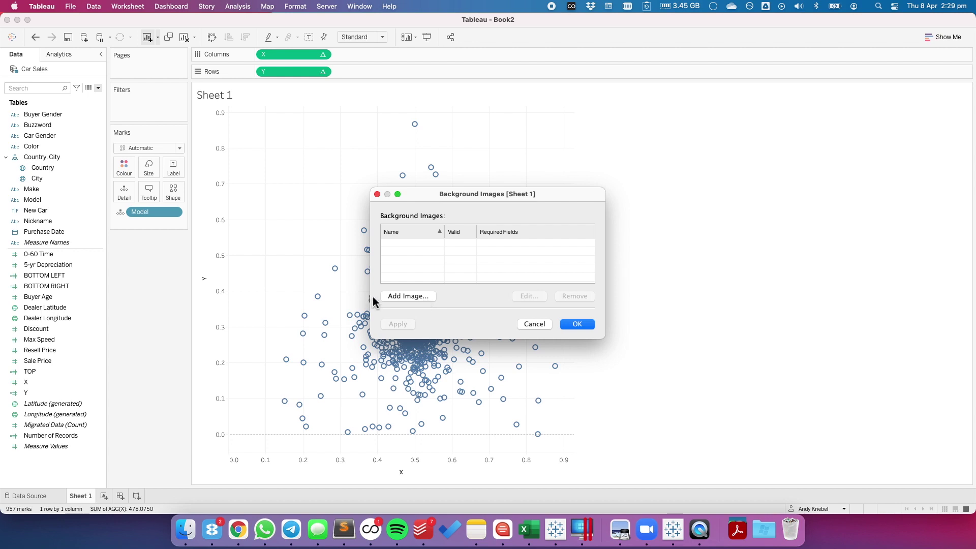
left_click_drag(370, 295, 258, 296)
left_click(293, 296)
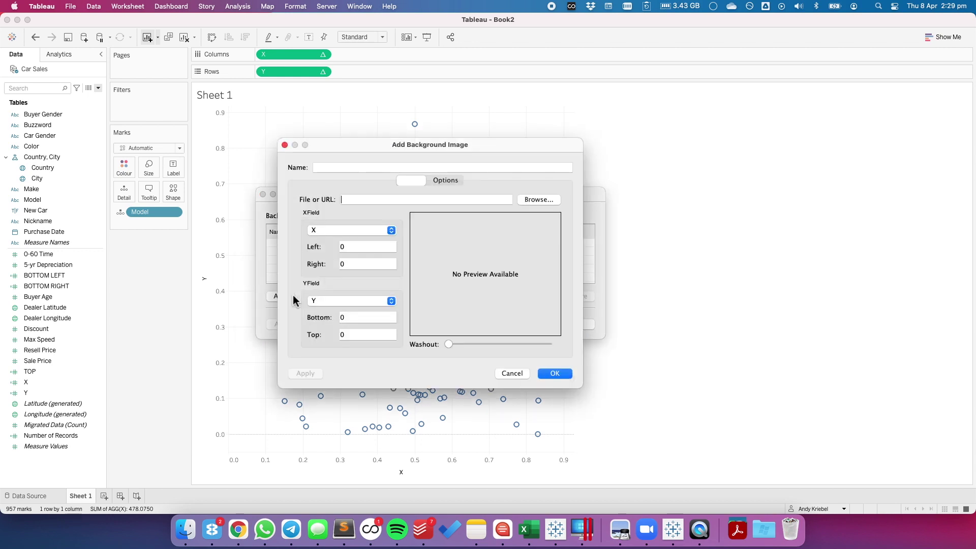
type("Tir")
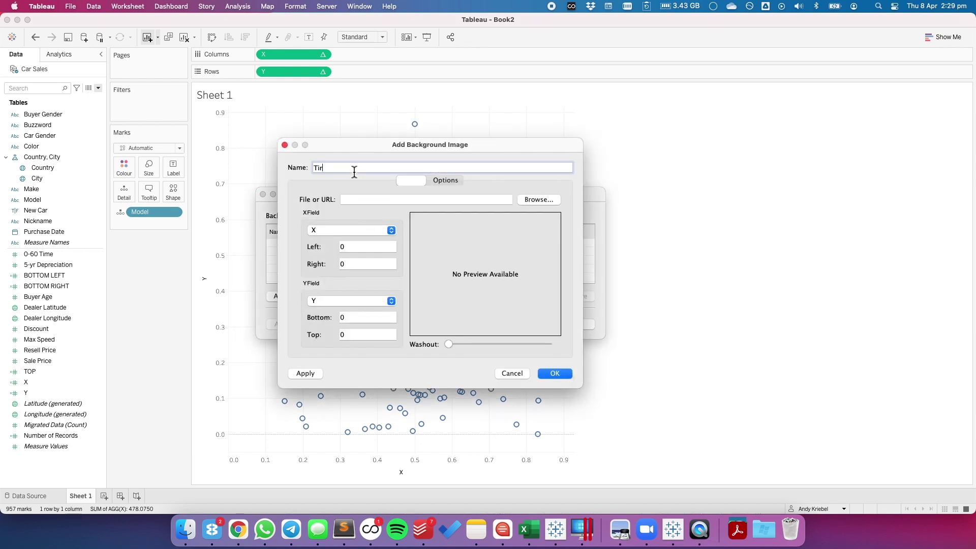
key("BackSpace")
key("BackSpace")
type("riangle")
Load Triangle with Triangles.png as the image, with Right and Top bounds of 1.
left_click(526, 202)
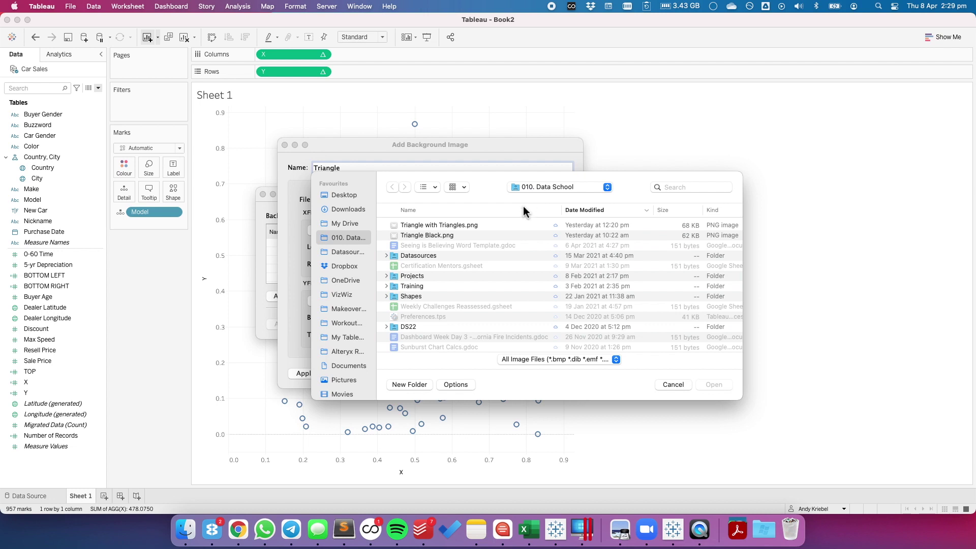
left_click(448, 225)
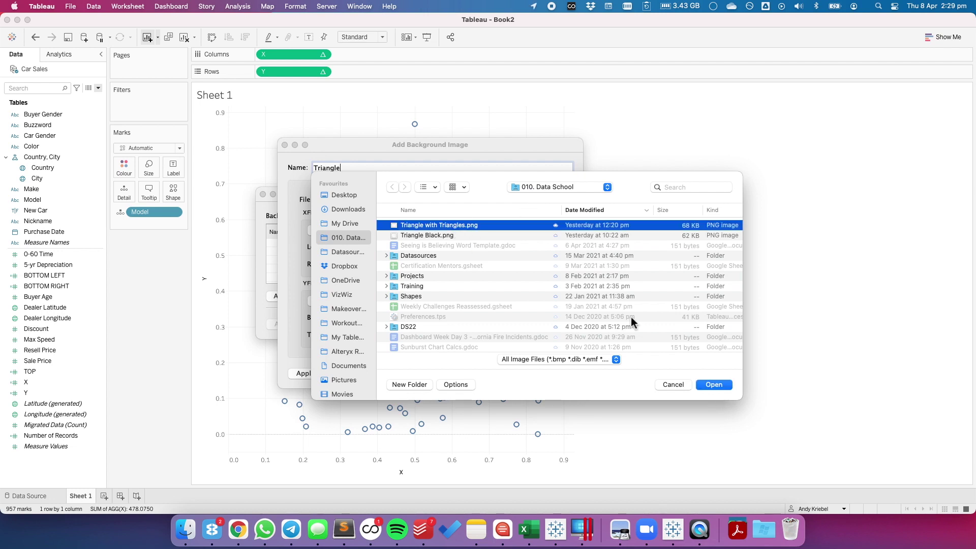
left_click(717, 384)
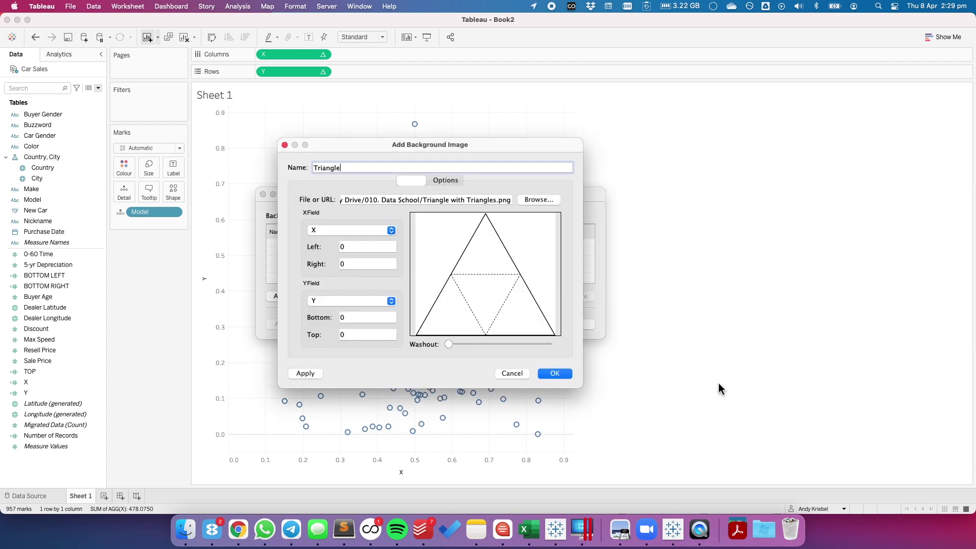
left_click(366, 264)
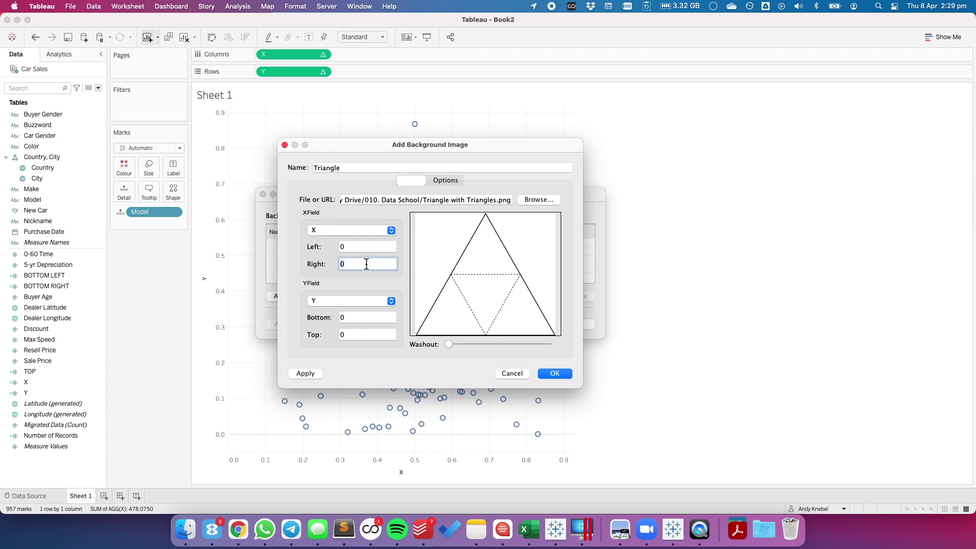
type("1")
key("Tab")
key("Tab")
key("Tab")
type("1")
left_click(551, 373)
left_click(577, 325)
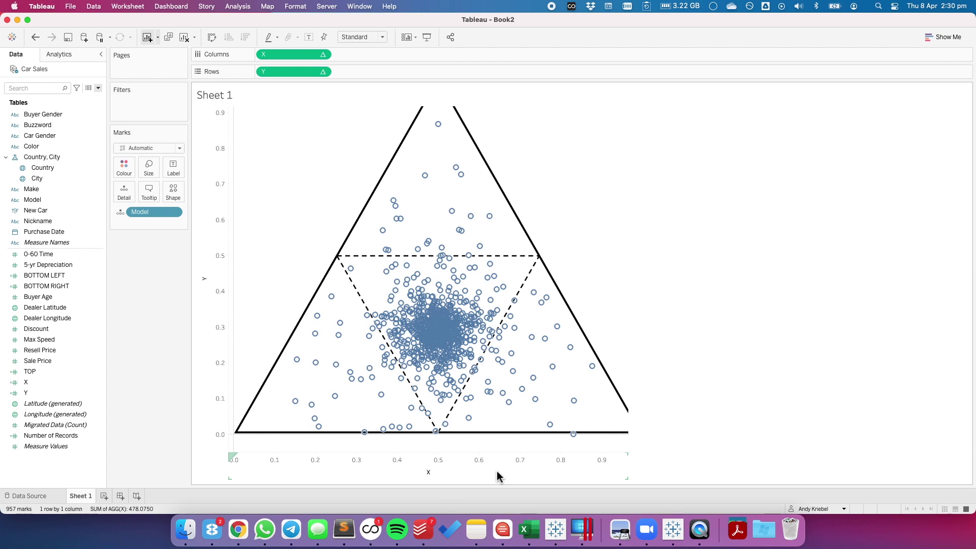
Fix the Y axis range from -0.05 to 1.05.
double_click(222, 290)
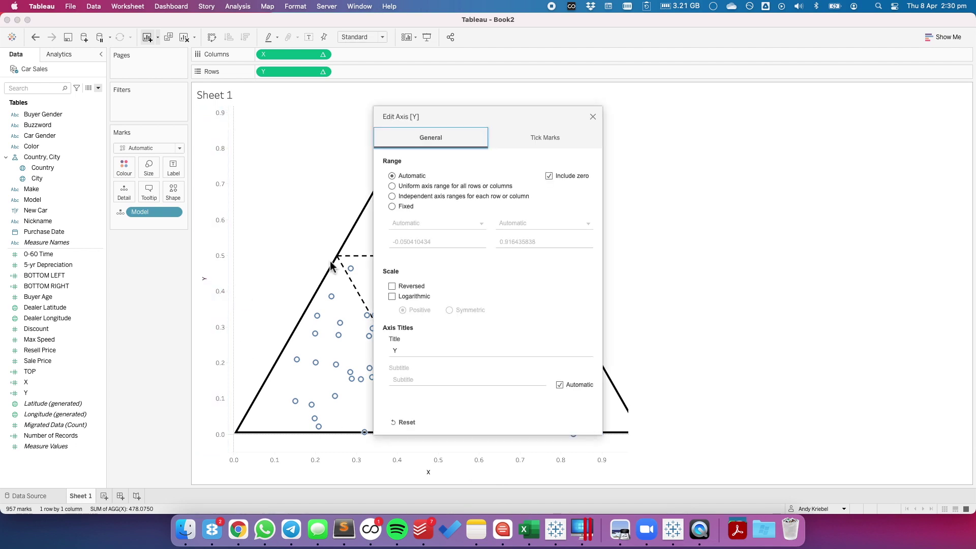
left_click(404, 206)
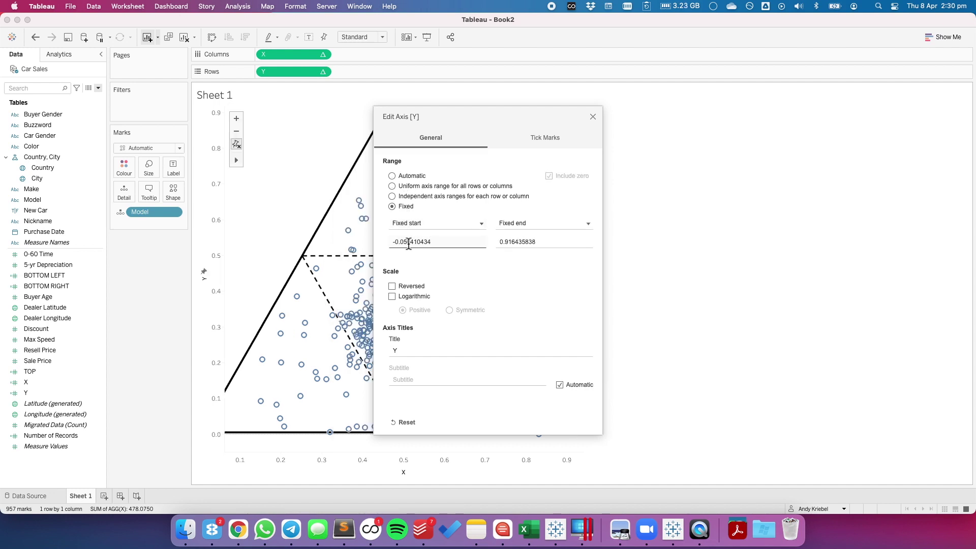
left_click(454, 242)
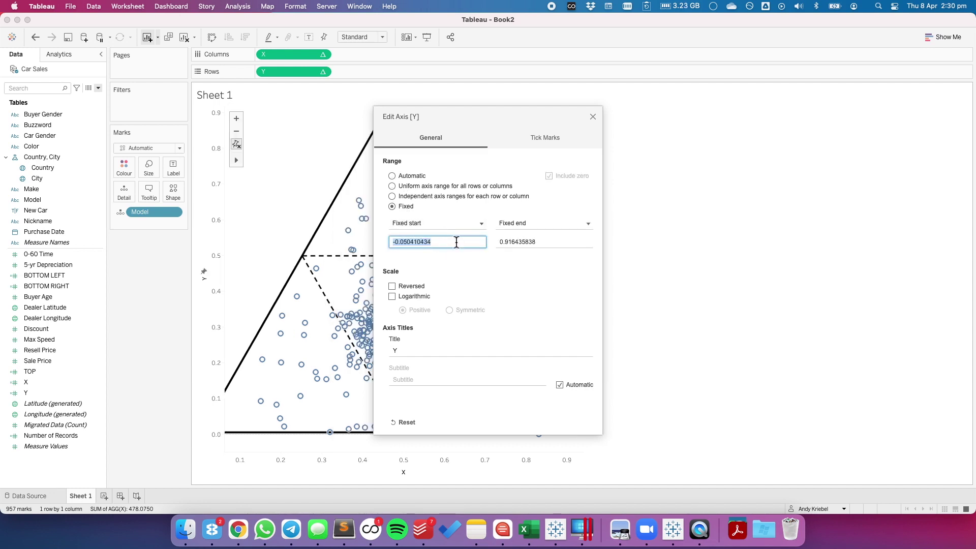
type("-0.05")
key("Tab")
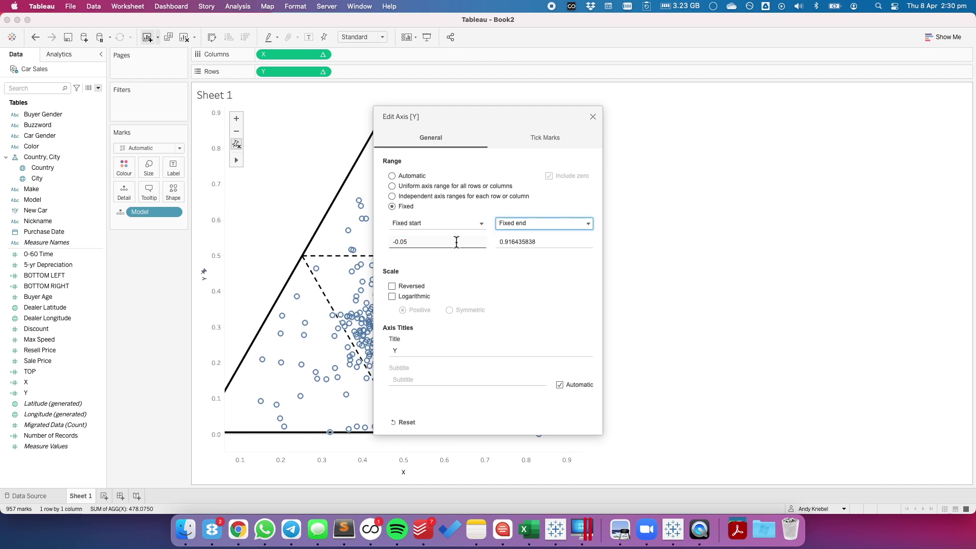
key("Tab")
type("1.")
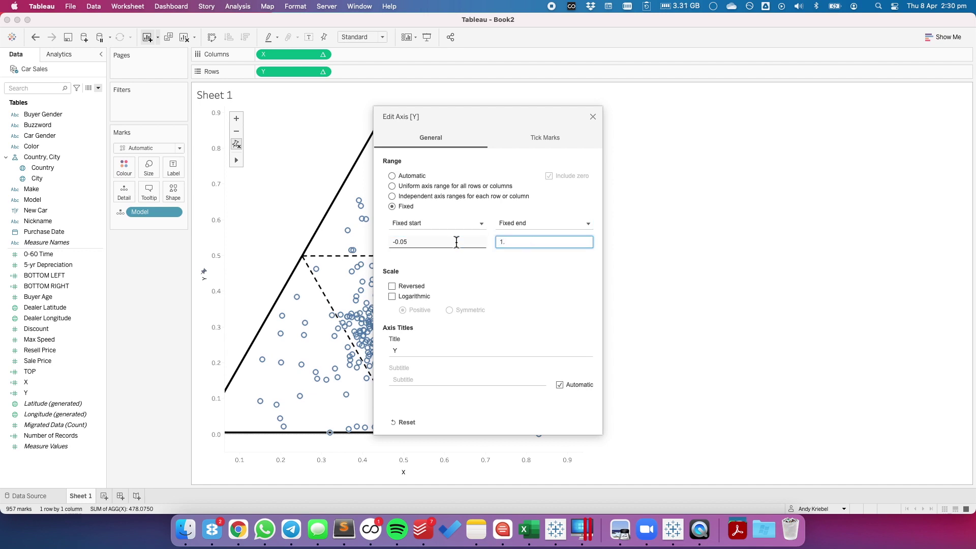
key("Tab")
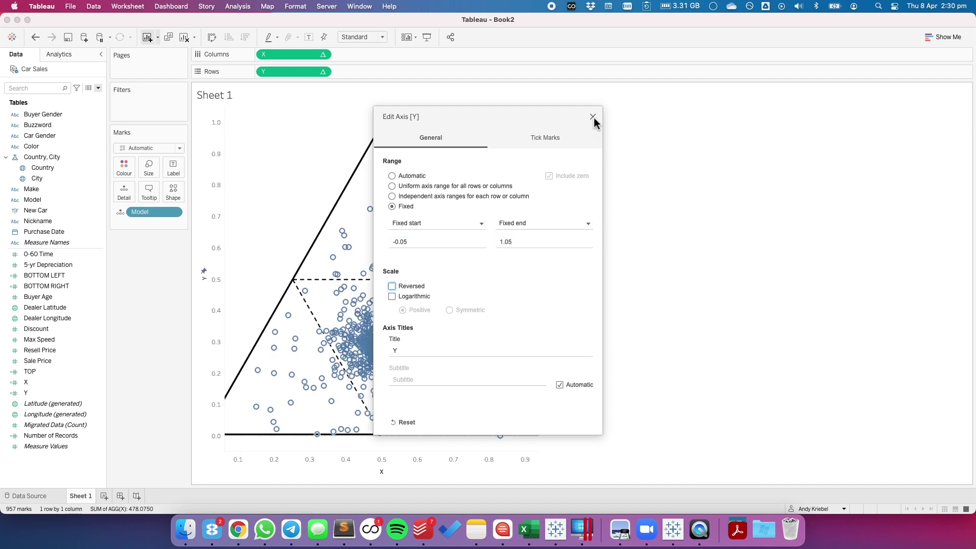
left_click(593, 117)
Fix the X axis range from -0.05 to 1.05.
right_click(338, 465)
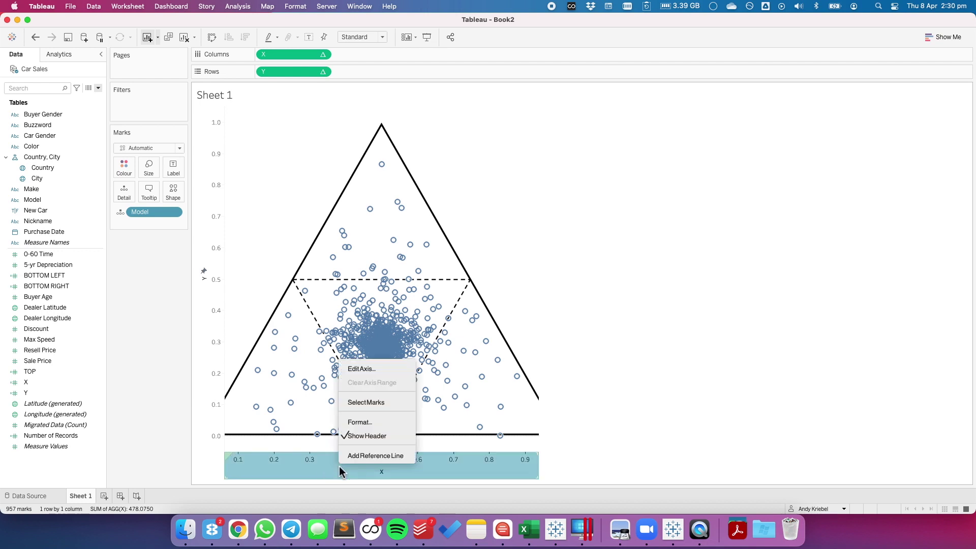
left_click(361, 373)
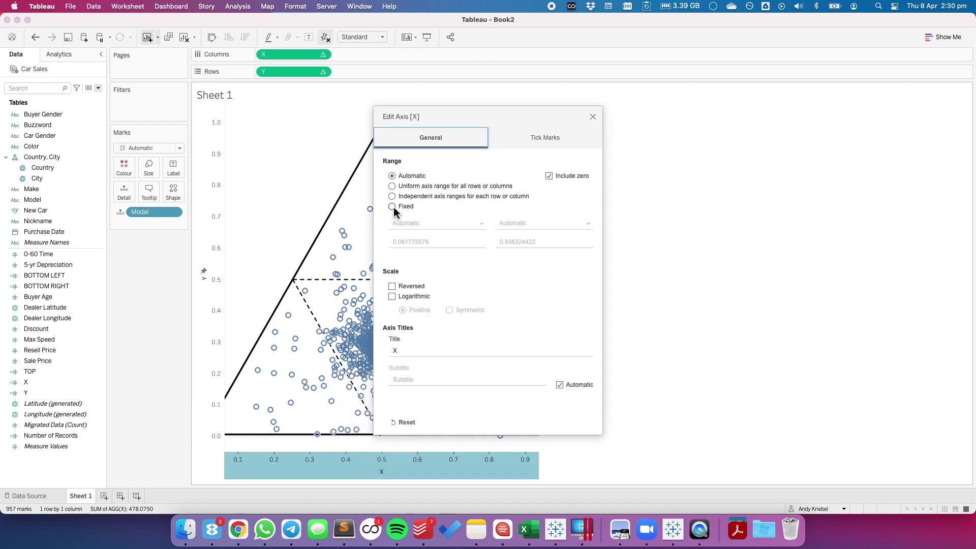
double_click(437, 242)
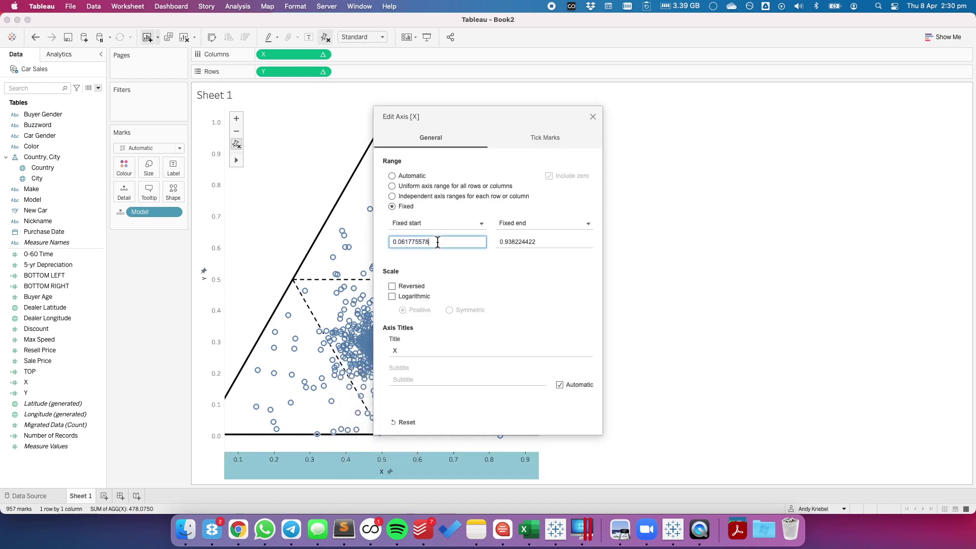
double_click(438, 242)
type("-0.05")
key("Tab")
key("Tab")
type("1.")
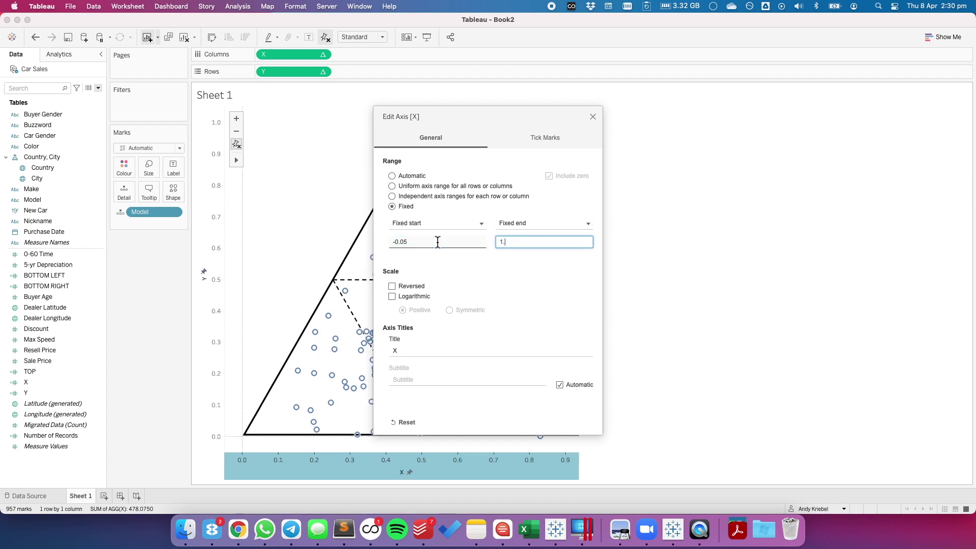
type("05")
left_click(593, 117)
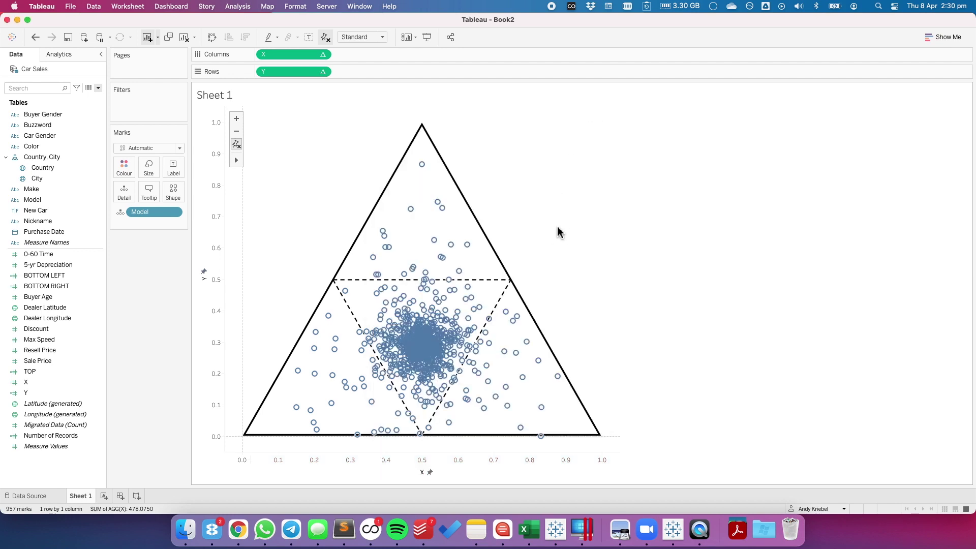
Make the marks filled circles with no border or halo and reduced opacity.
left_click(130, 151)
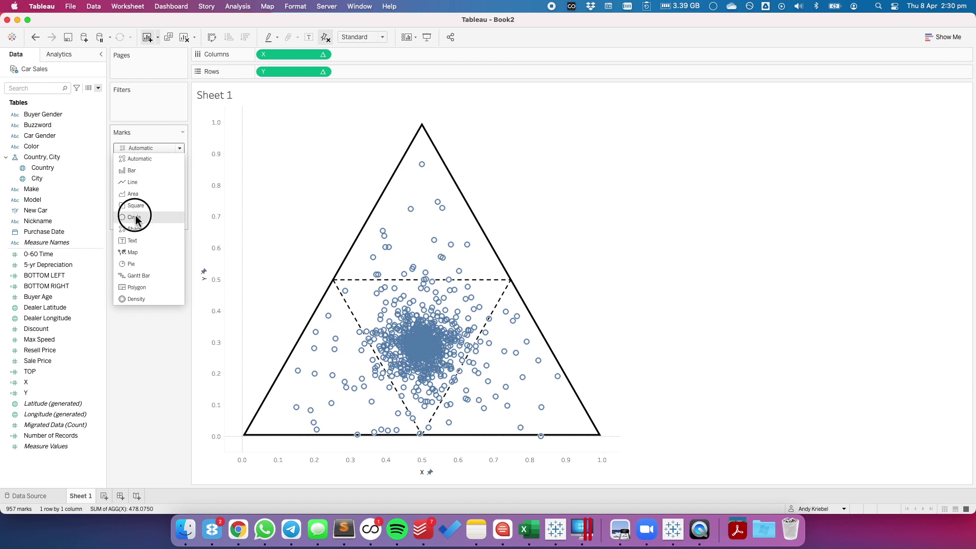
left_click(136, 216)
left_click(124, 167)
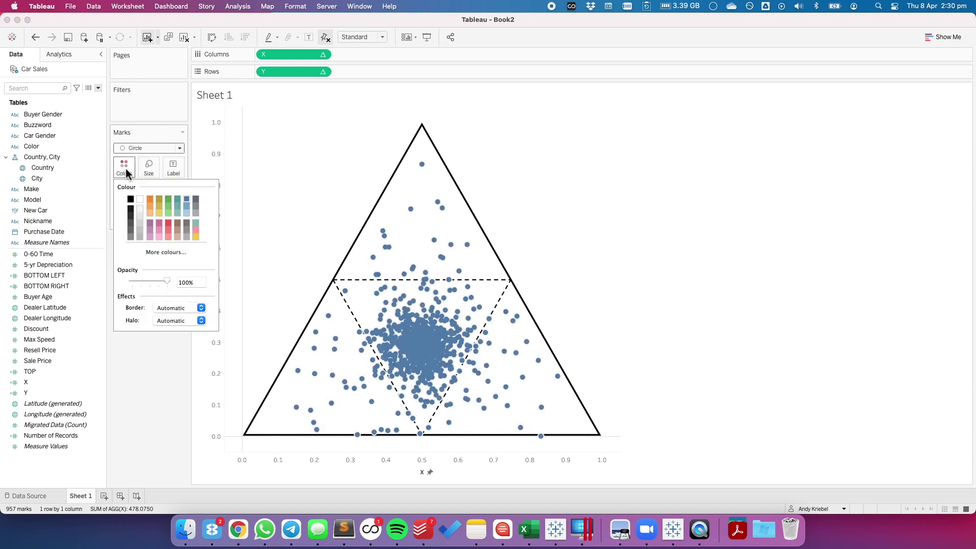
left_click(182, 308)
left_click(191, 342)
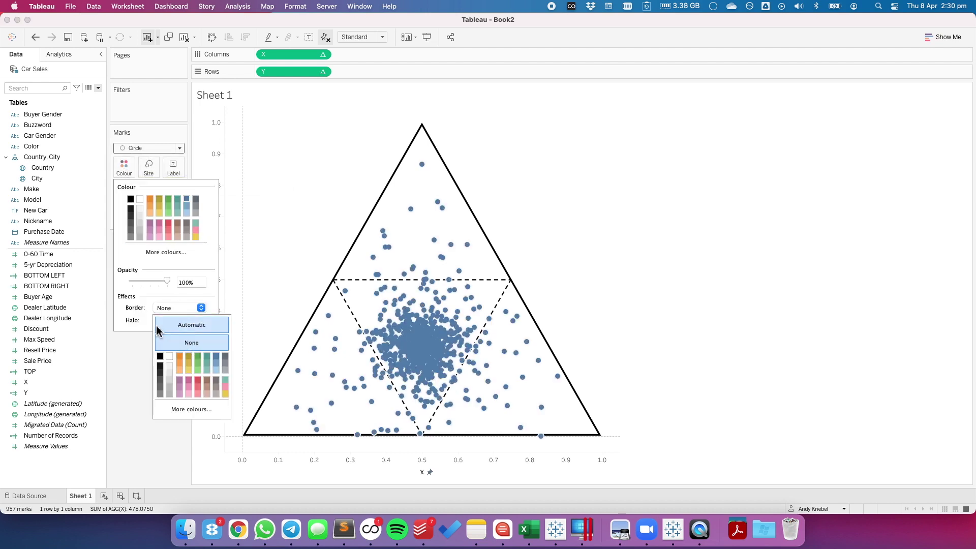
left_click(172, 321)
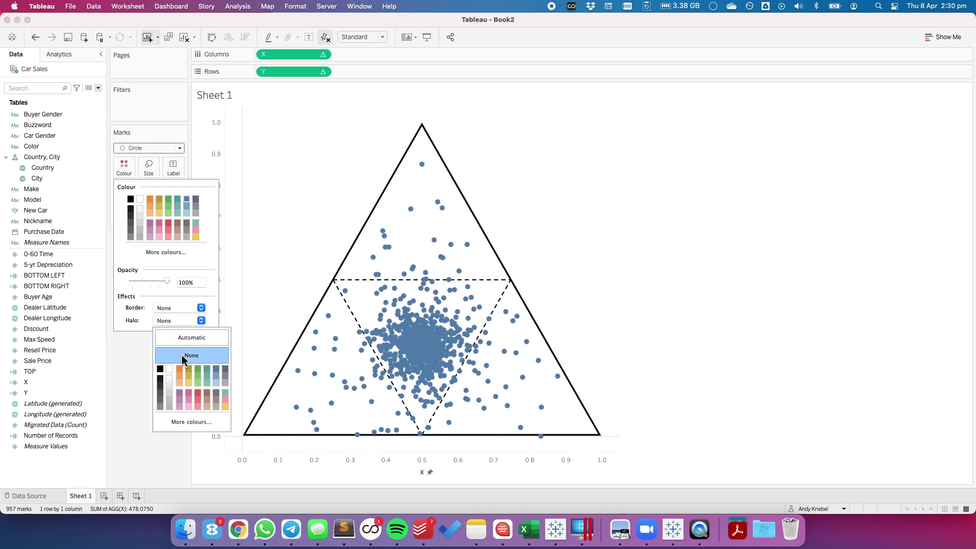
left_click(173, 354)
left_click_drag(167, 281, 148, 281)
Exclude the X and Y fields from the mark tooltips.
left_click(287, 234)
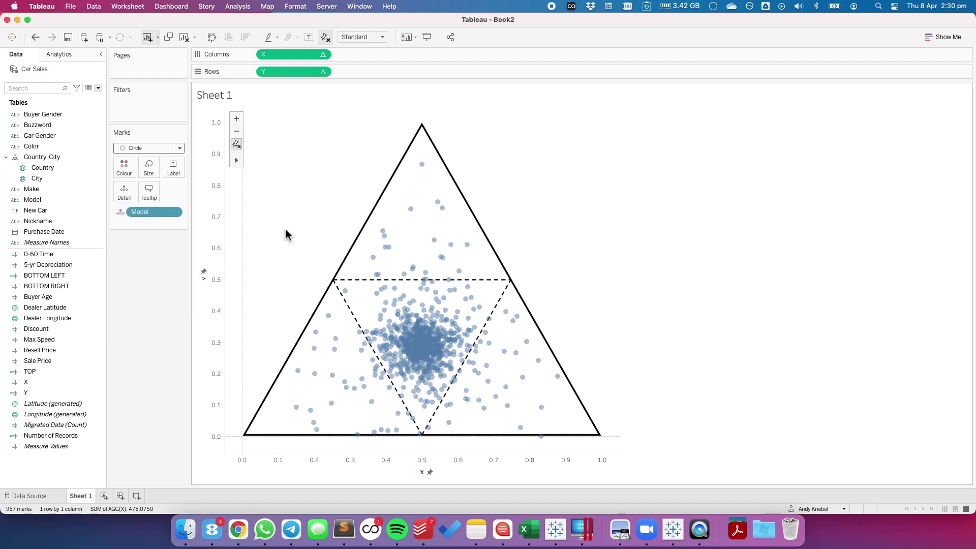
mouse_move(388, 252)
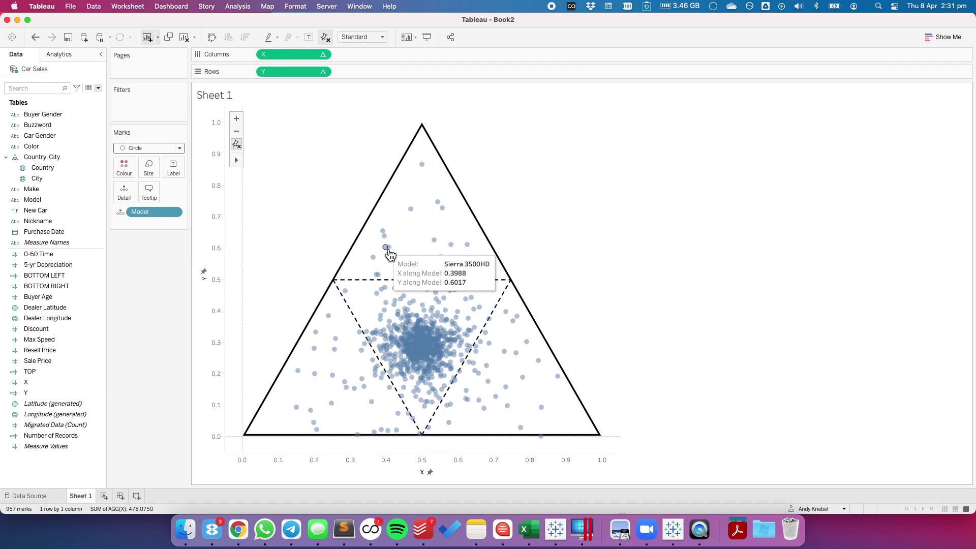
left_click(324, 72)
left_click(316, 136)
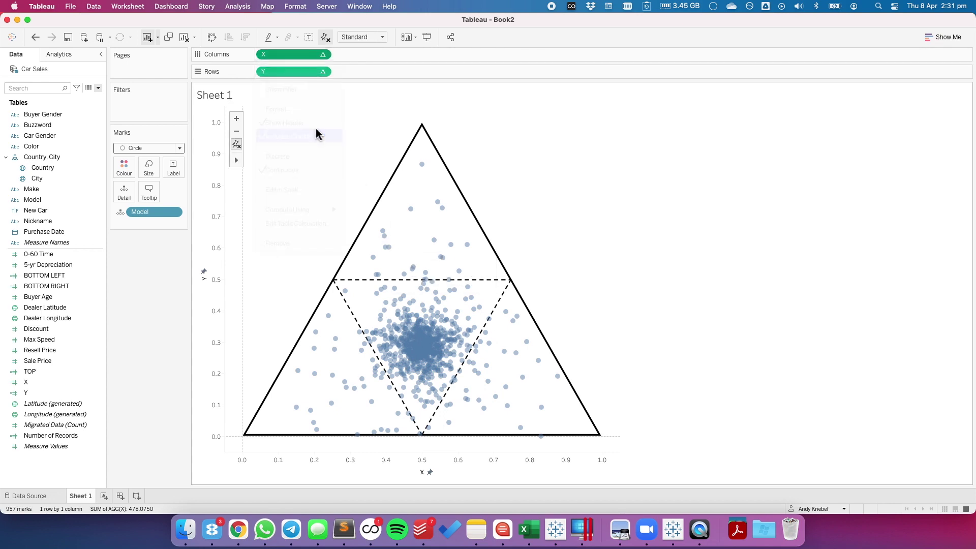
left_click(322, 71)
left_click(313, 153)
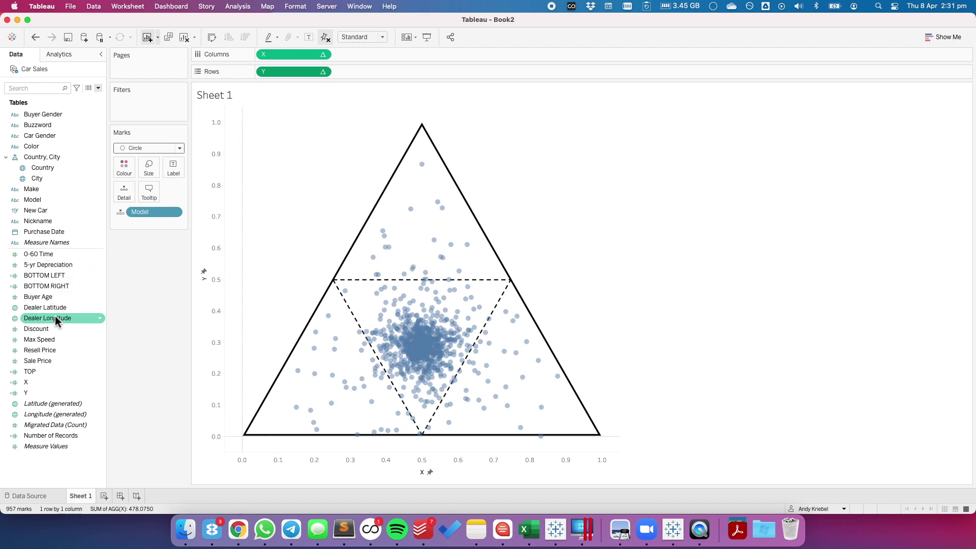
Add average Discount, Sale Price and Max Speed to the marks' Detail.
left_click_drag(52, 330, 127, 196)
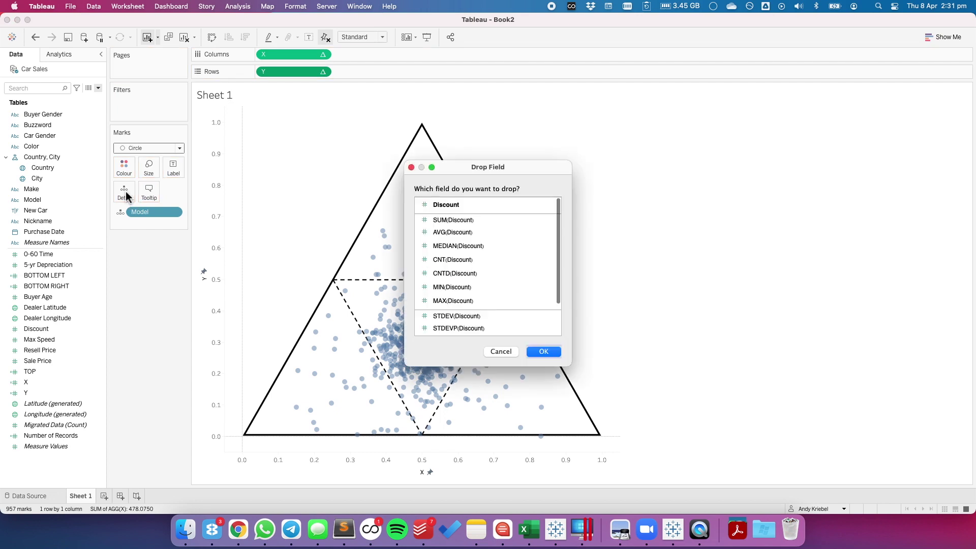
left_click(447, 235)
left_click(545, 352)
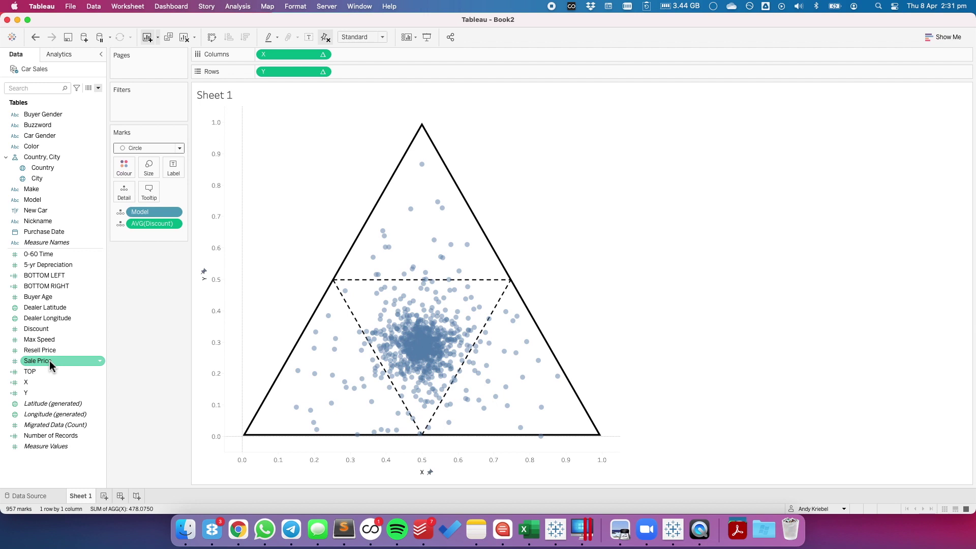
left_click_drag(48, 361, 122, 193)
left_click(454, 233)
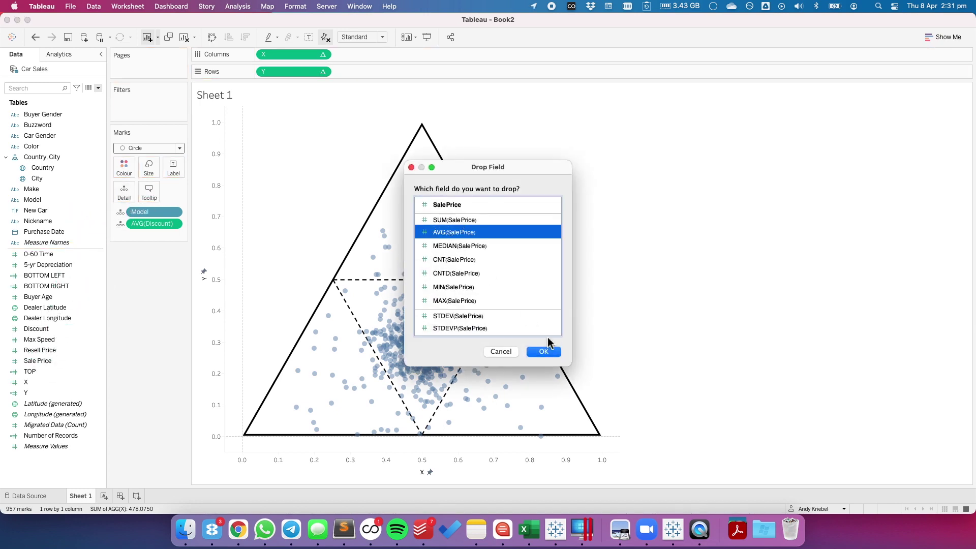
left_click(543, 351)
left_click_drag(40, 339, 122, 197)
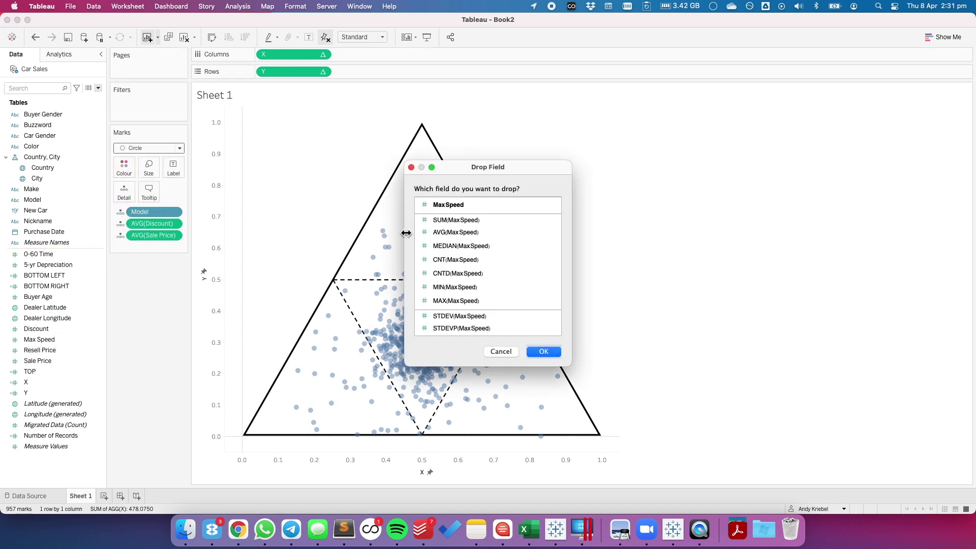
left_click(454, 232)
left_click(540, 353)
mouse_move(441, 248)
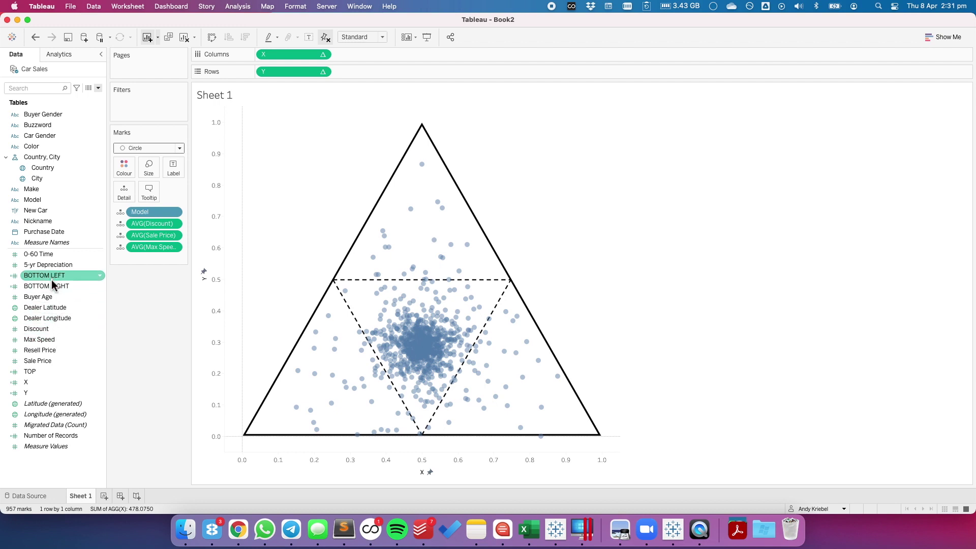
Make Average the default aggregation for Discount, Sale Price and Max Speed.
left_click(51, 328)
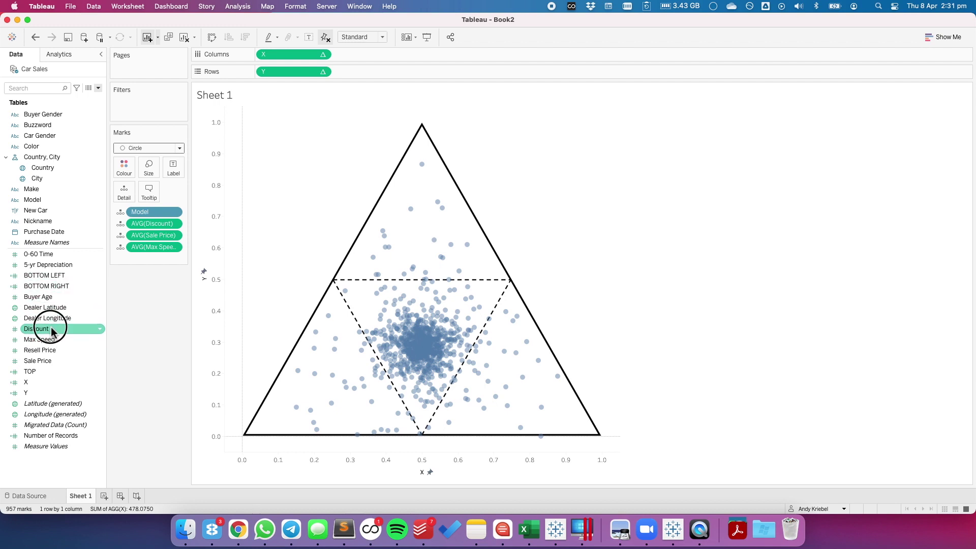
left_click(51, 362)
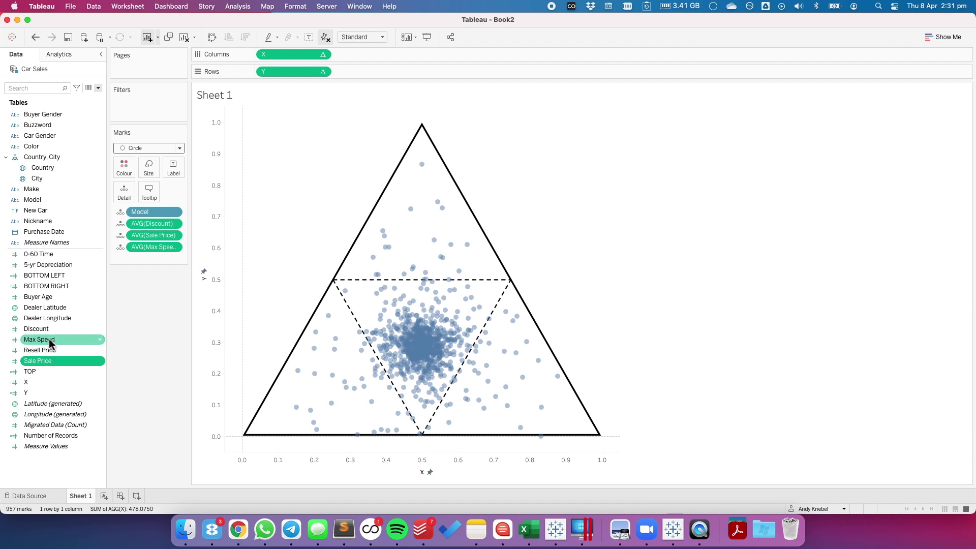
left_click(51, 340, "super")
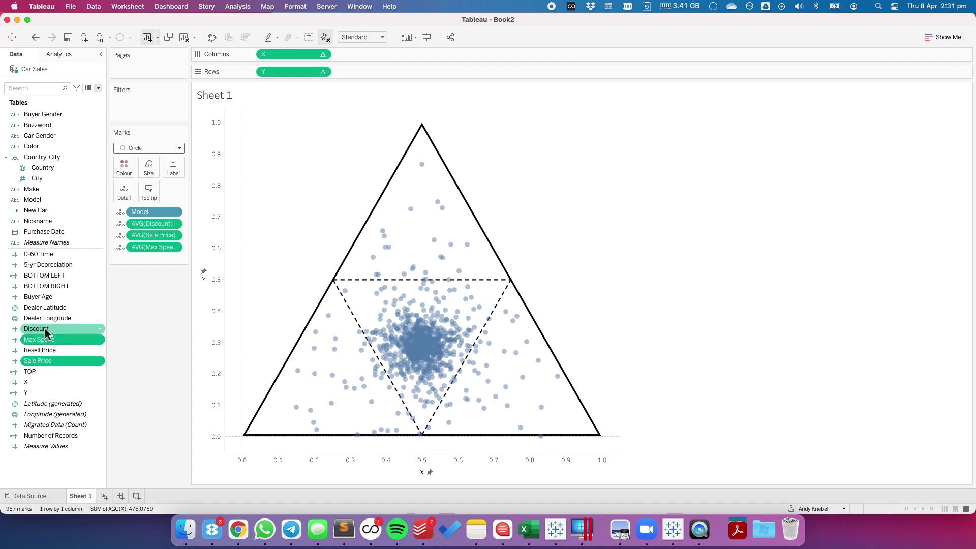
left_click(49, 330, "super")
right_click(49, 331)
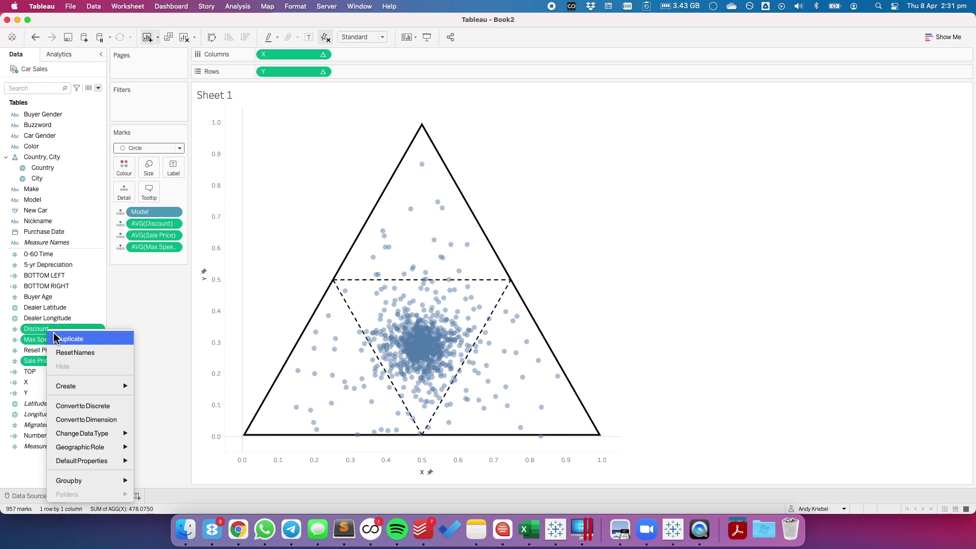
mouse_move(110, 467)
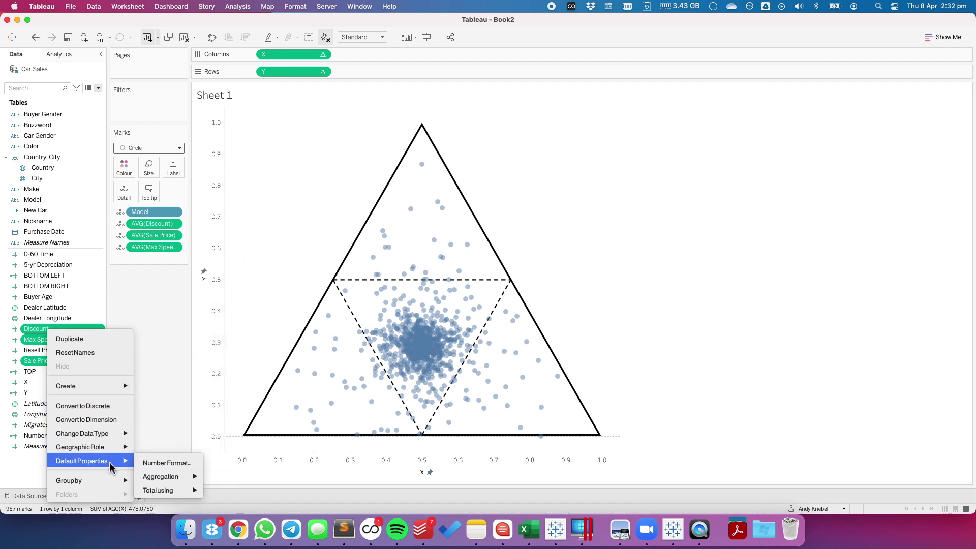
mouse_move(182, 477)
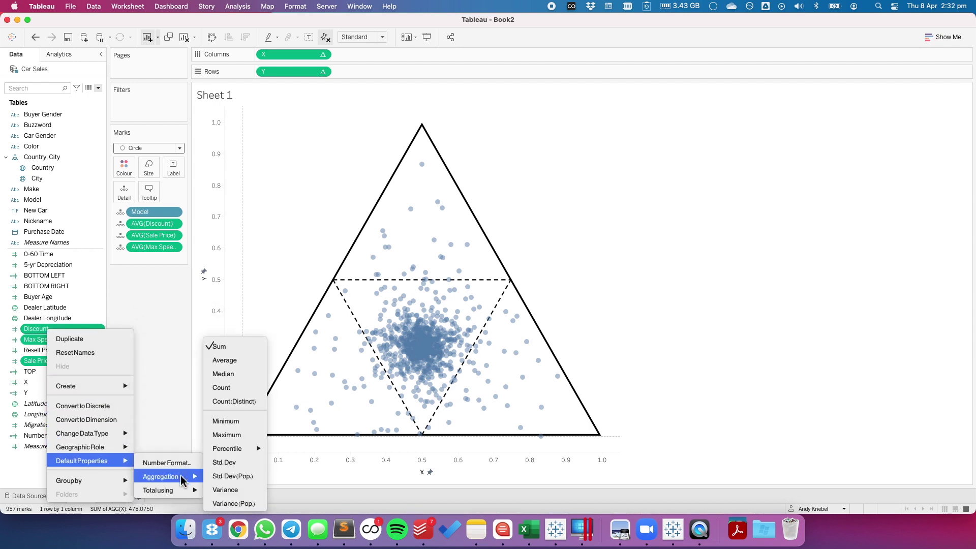
left_click(230, 361)
mouse_move(426, 327)
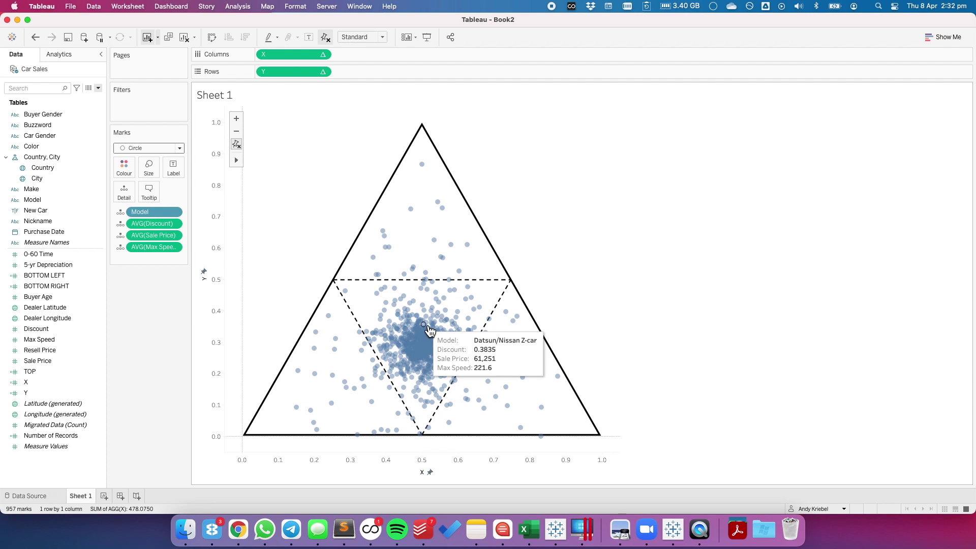
Give Discount a default Percentage number format with one decimal place.
left_click(78, 330)
right_click(77, 329)
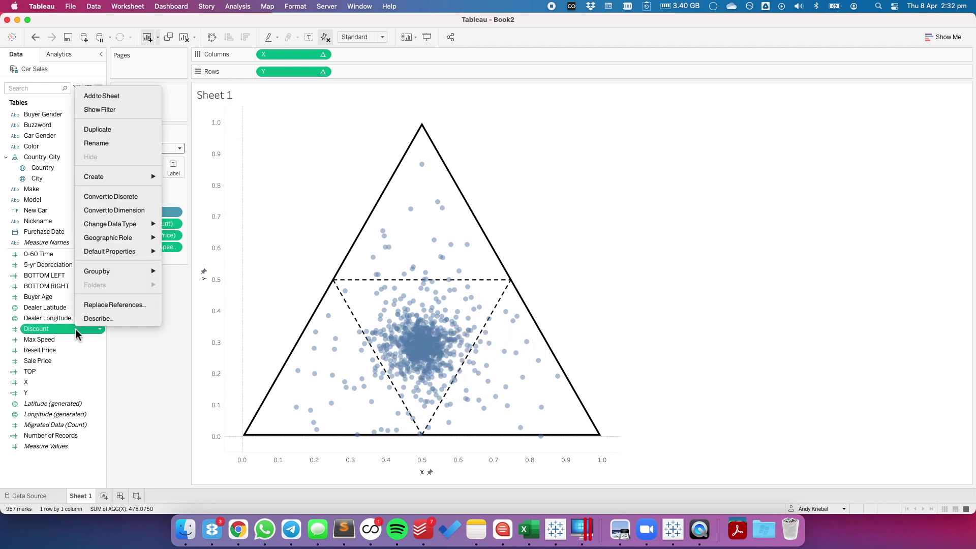
mouse_move(135, 257)
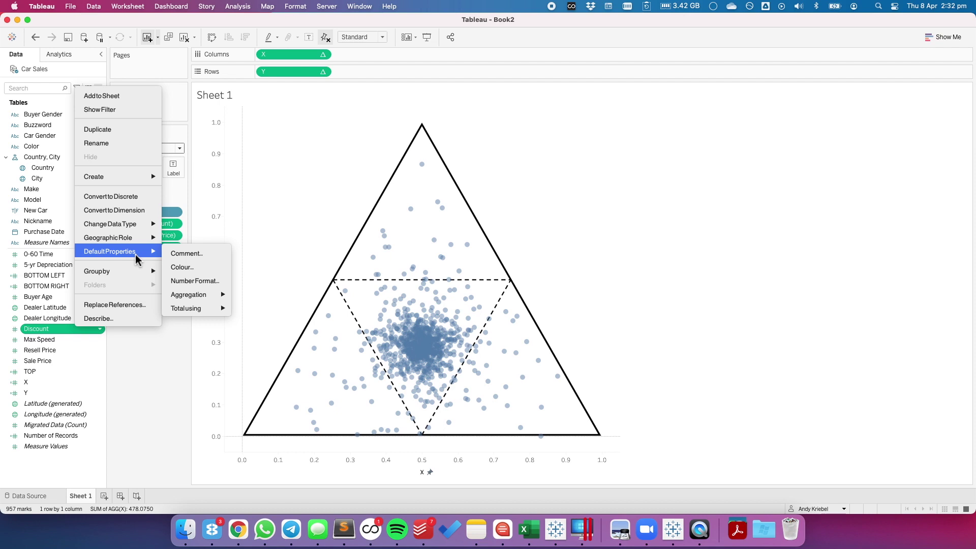
left_click(198, 281)
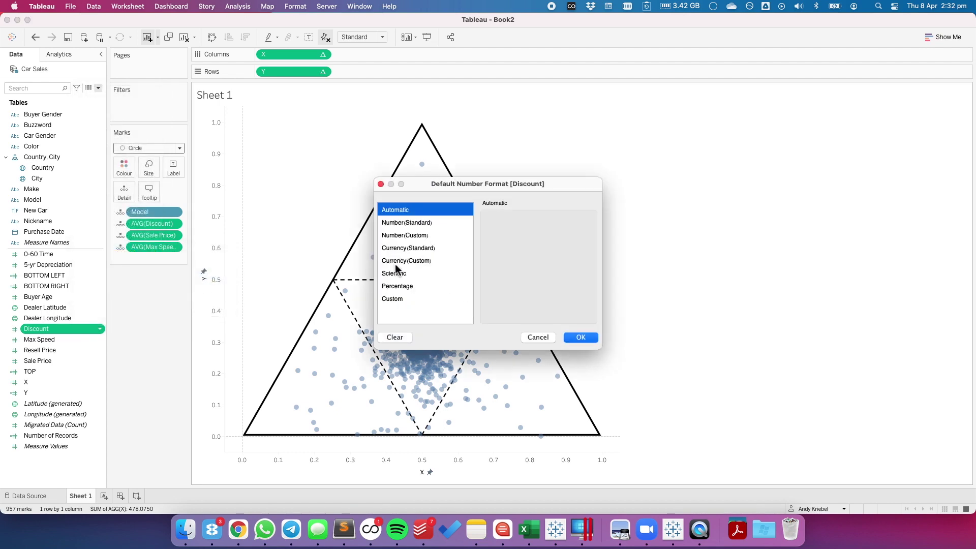
left_click(398, 286)
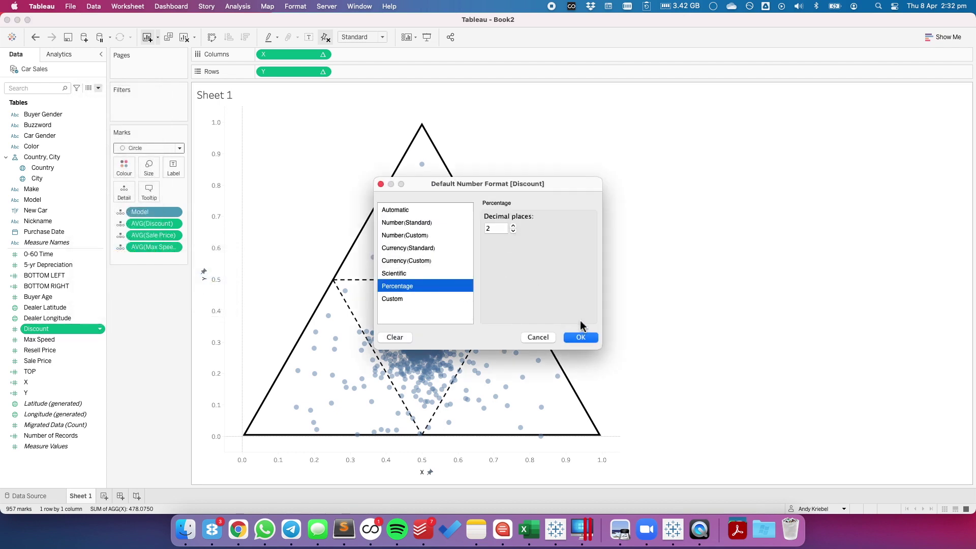
left_click(513, 230)
left_click(581, 337)
mouse_move(427, 346)
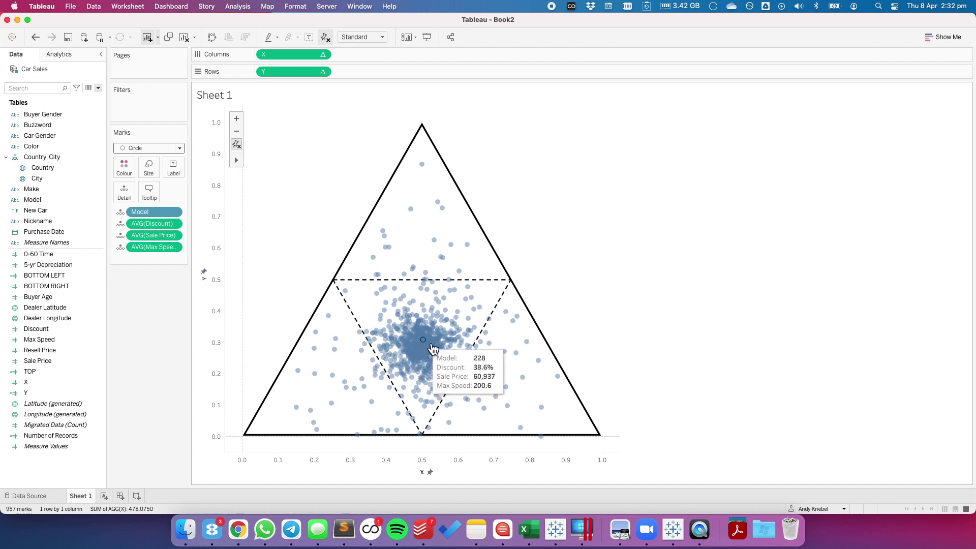
Set grid lines, zero lines and axis rulers to None in the sheet's line formatting.
right_click(293, 208)
mouse_move(316, 294)
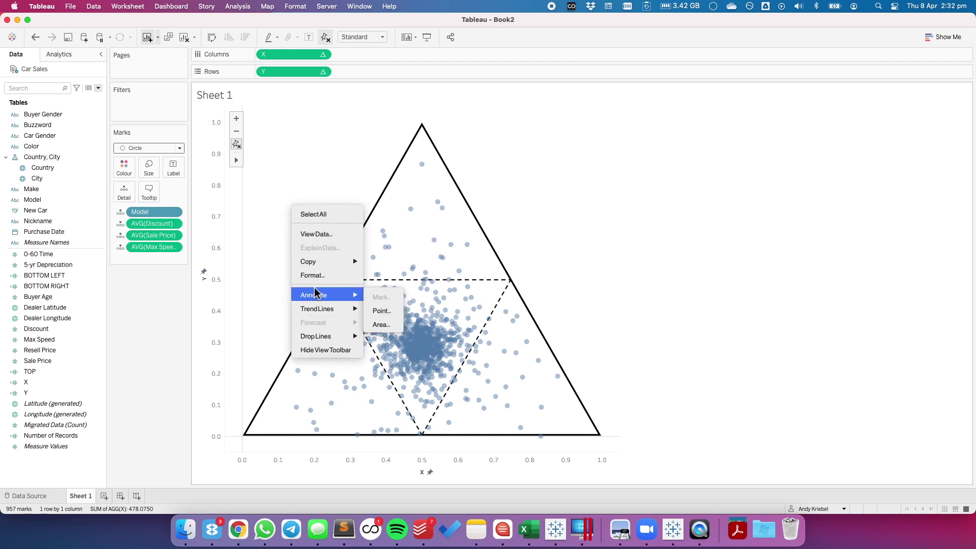
left_click(312, 275)
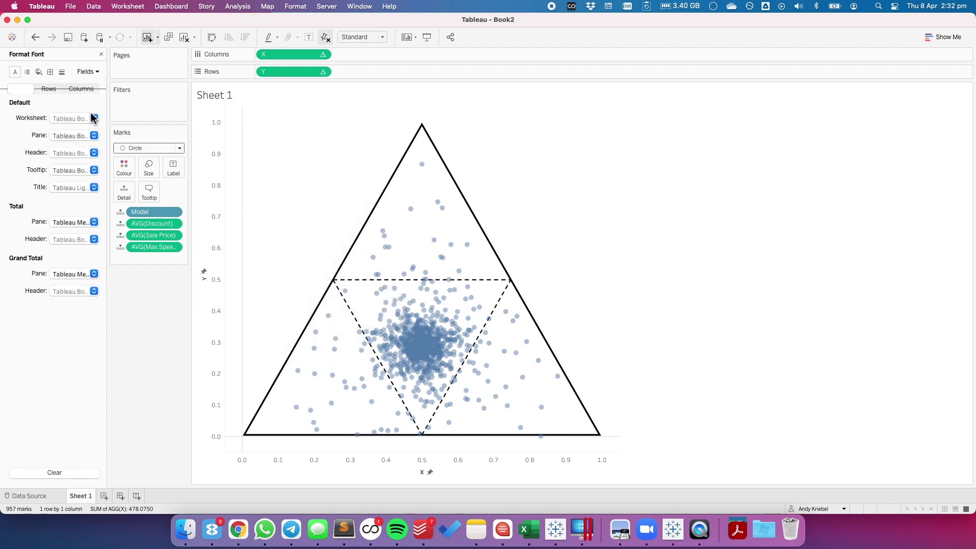
left_click(62, 72)
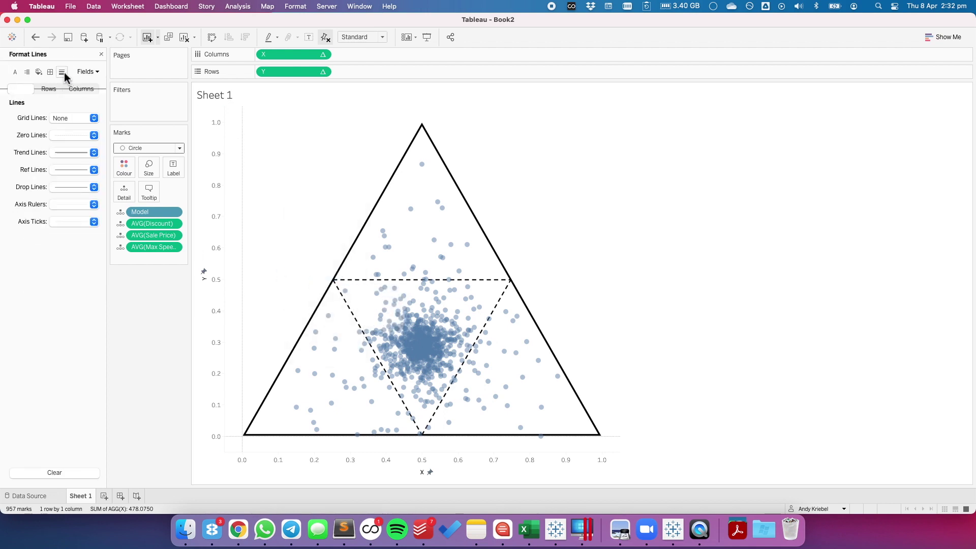
left_click(69, 118)
left_click(69, 135)
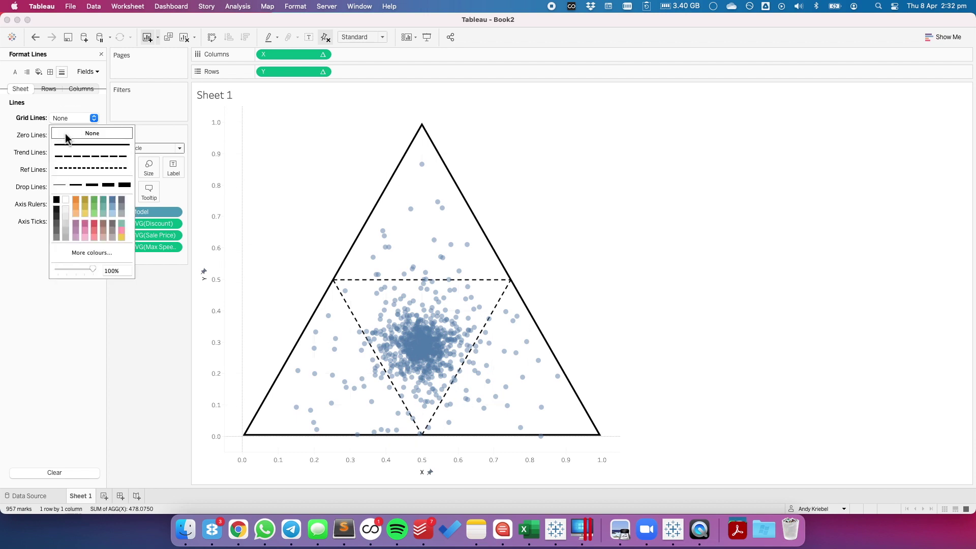
left_click(37, 135)
left_click(79, 137)
left_click(79, 151)
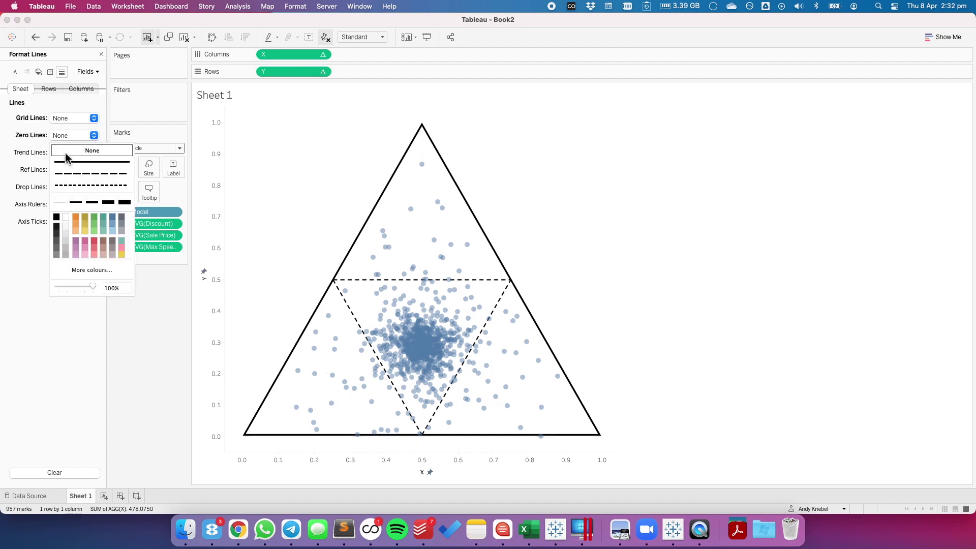
left_click(30, 203)
left_click(70, 211)
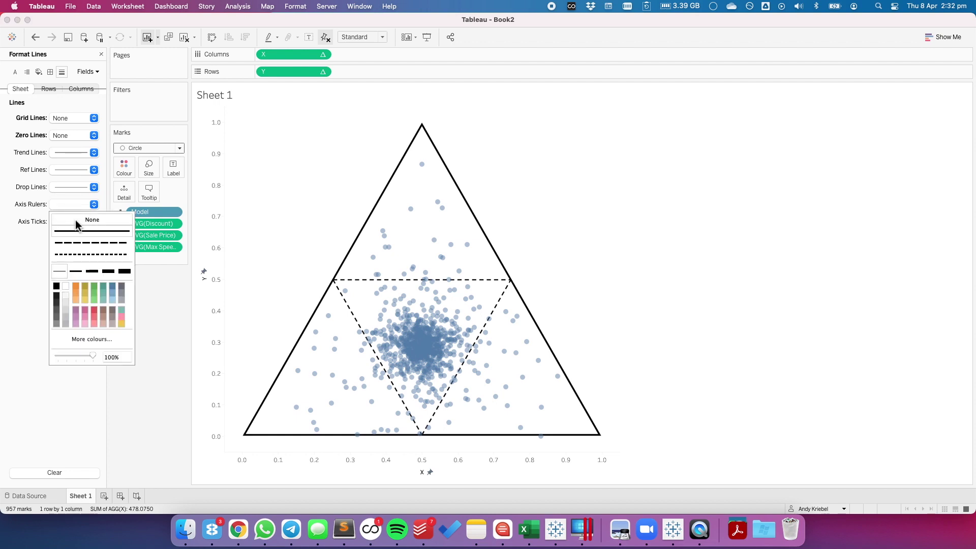
left_click(83, 220)
left_click(316, 183)
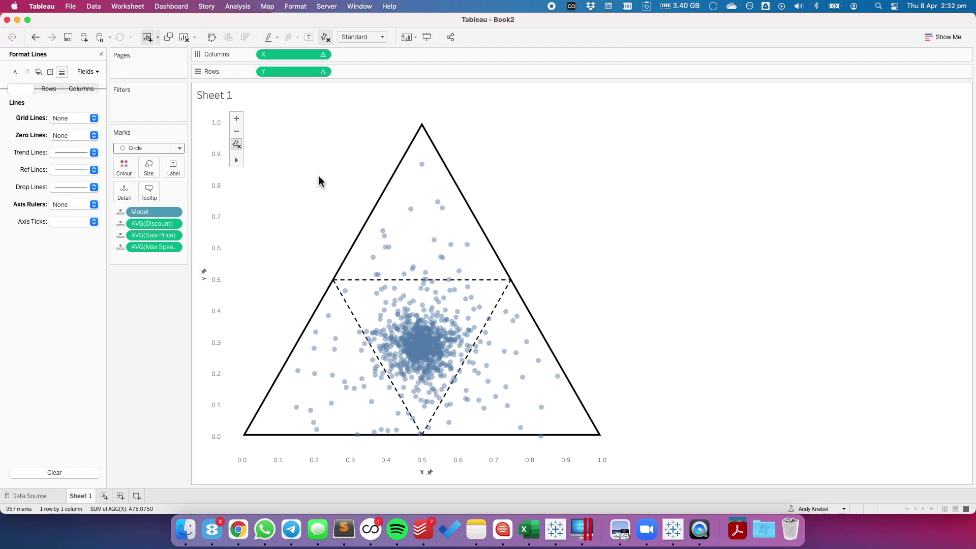
Hide the X and Y axis headers.
left_click(323, 56)
left_click(309, 123)
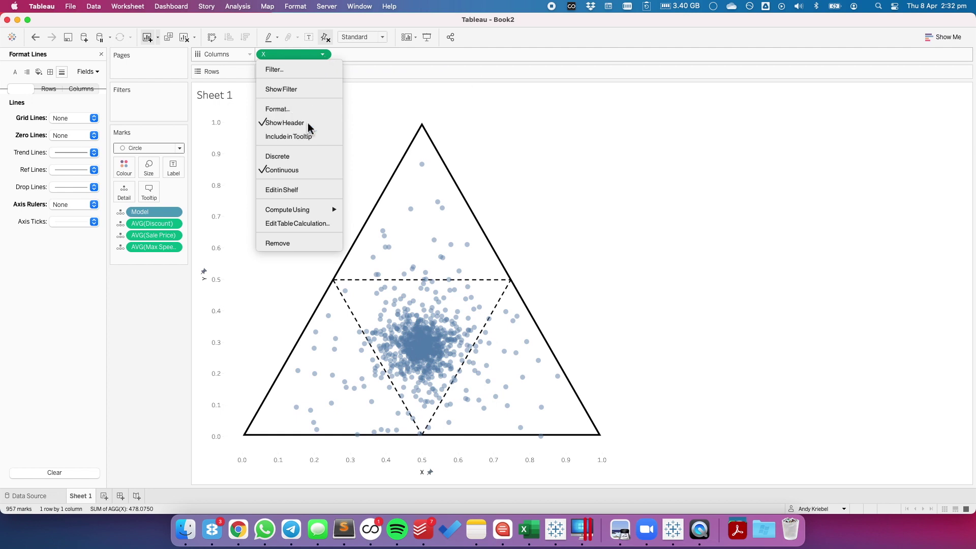
left_click(322, 72)
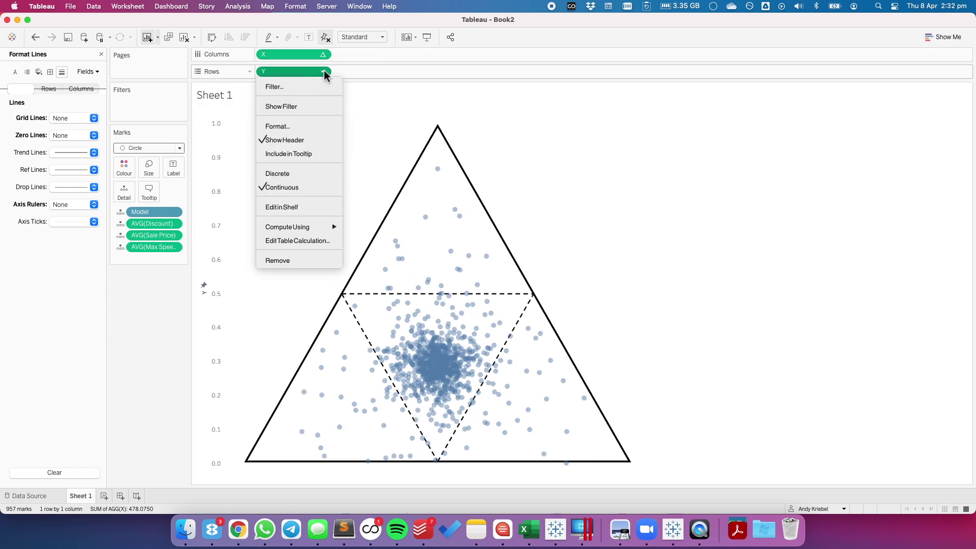
left_click(302, 140)
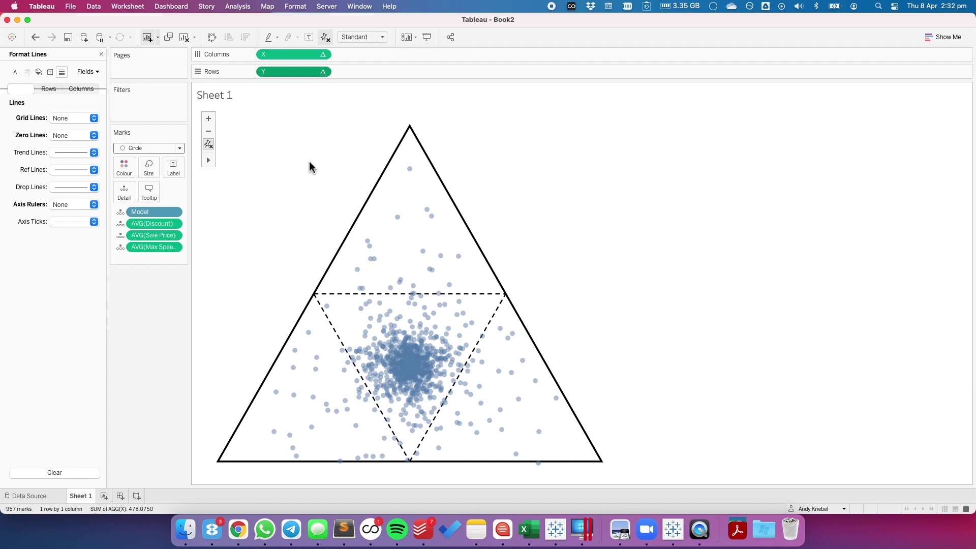
left_click(101, 54)
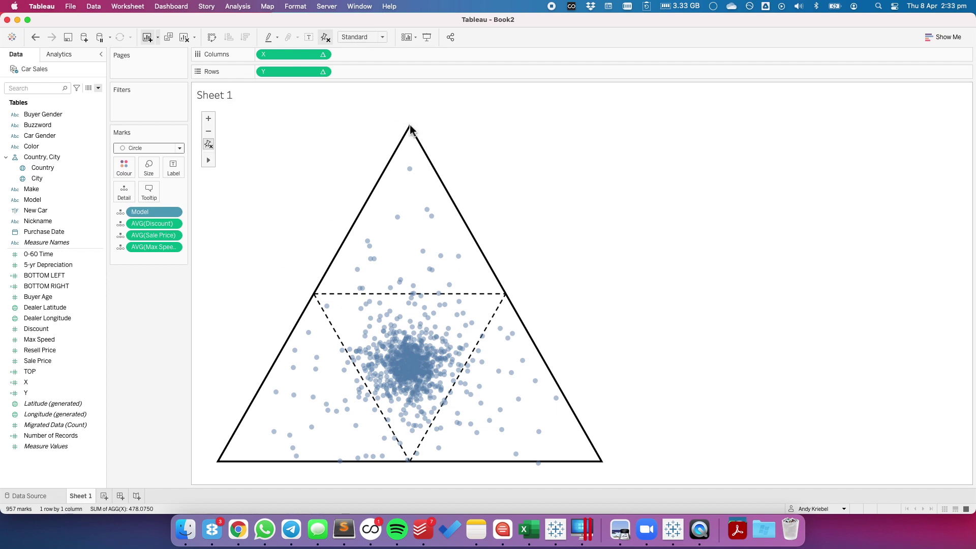
right_click(75, 373)
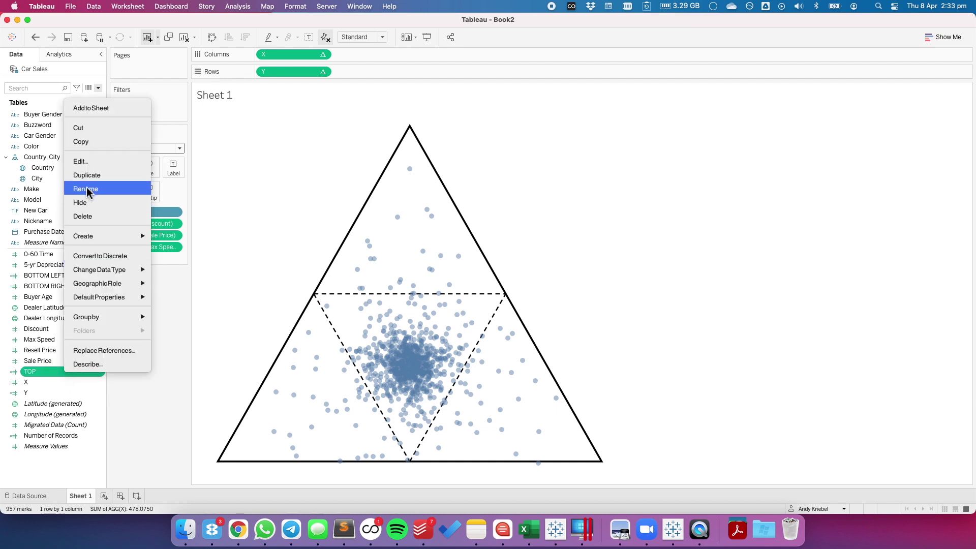
After checking the TOP calculation, add a TOP SPEED area annotation at the apex and shorten its box.
left_click(88, 164)
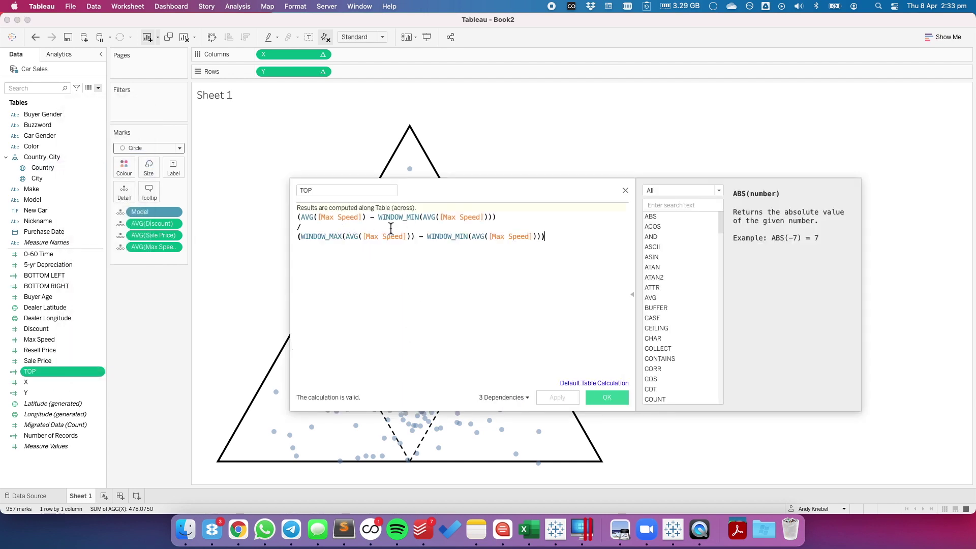
left_click(608, 399)
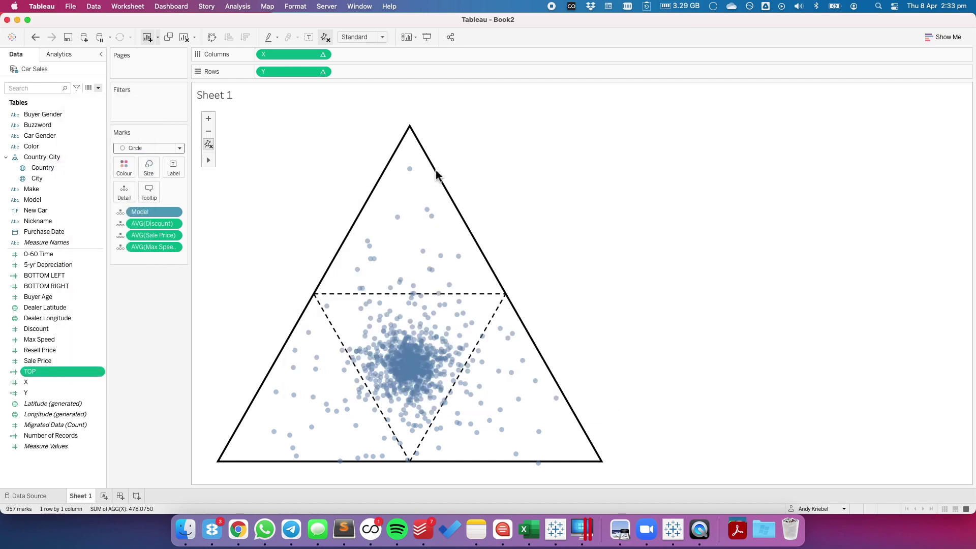
right_click(410, 121)
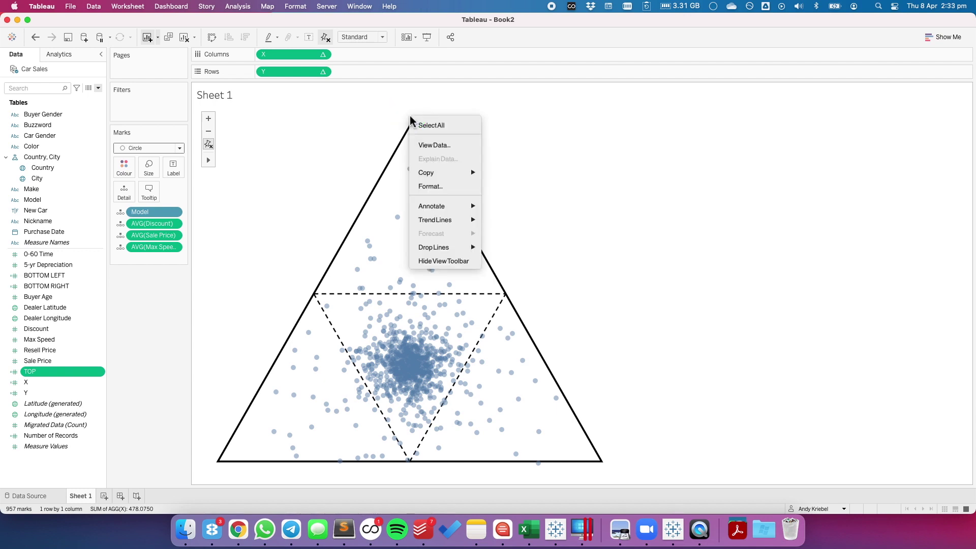
mouse_move(450, 206)
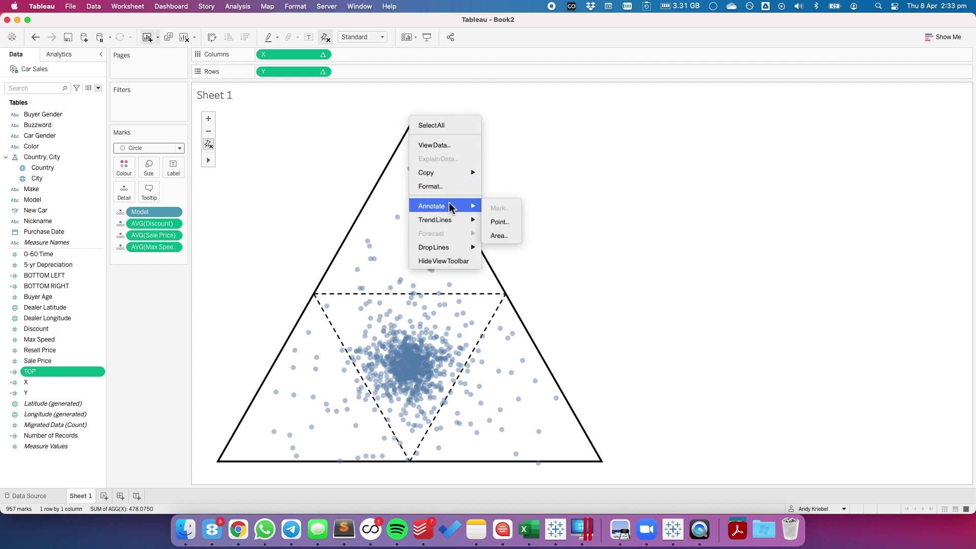
left_click(501, 236)
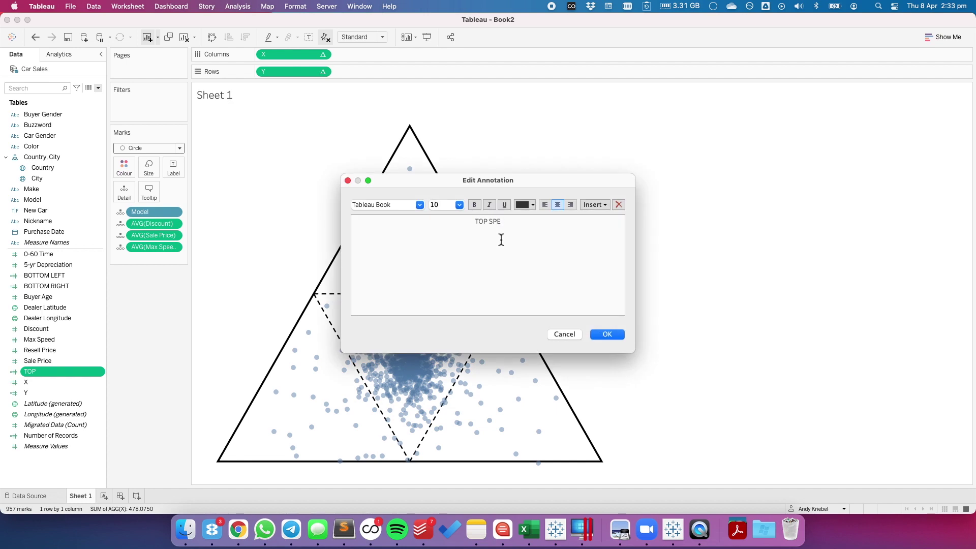
left_click(615, 339)
left_click(413, 145)
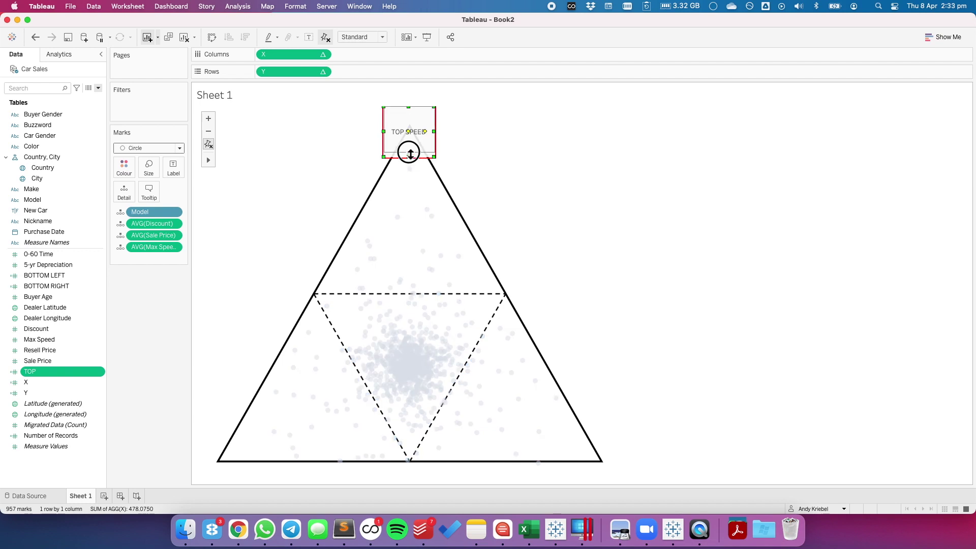
left_click_drag(410, 152, 411, 127)
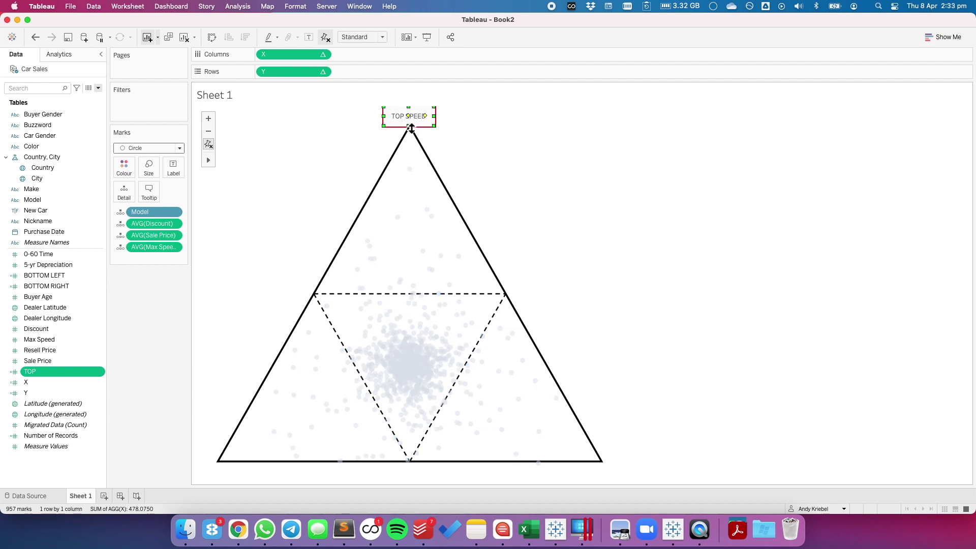
Format the TOP SPEED annotation with no shading and no connecting line.
right_click(400, 124)
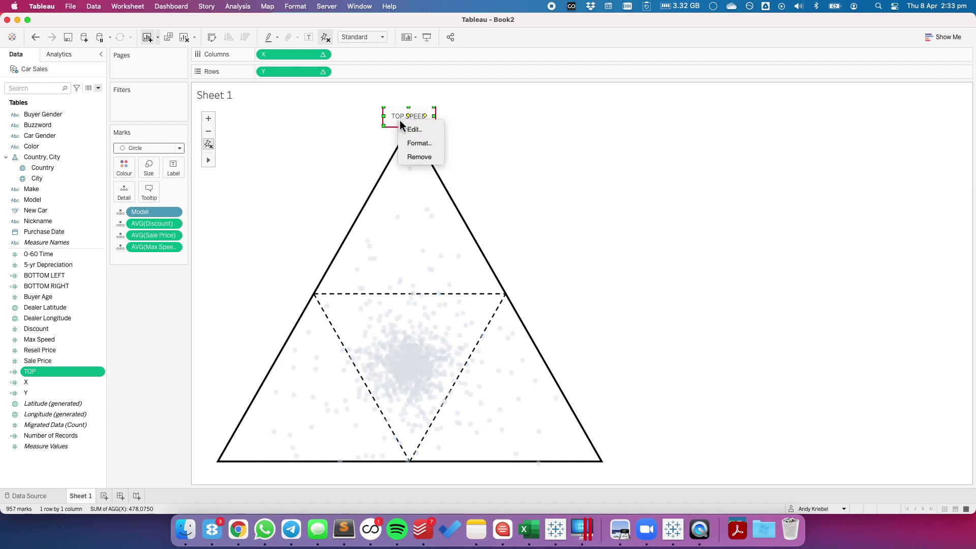
left_click(415, 143)
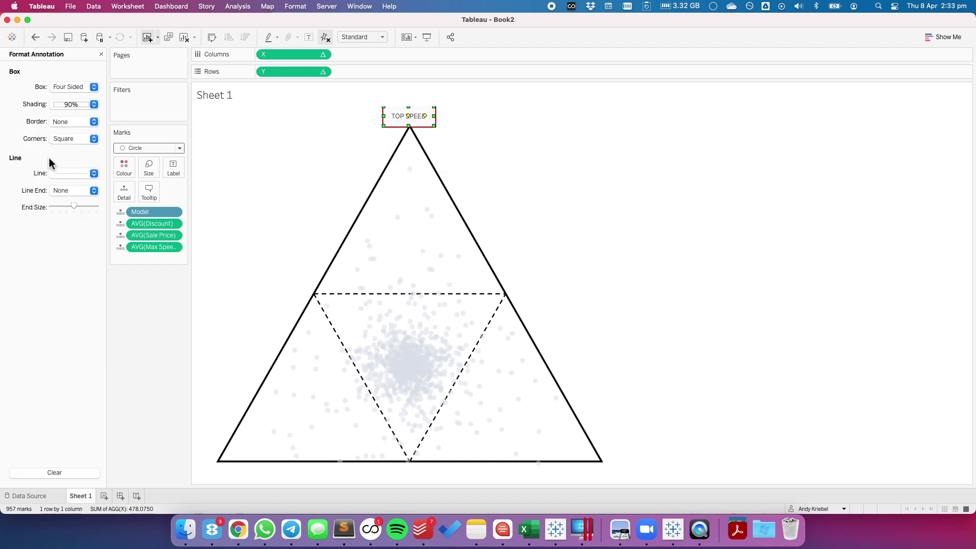
left_click(61, 108)
left_click(91, 120)
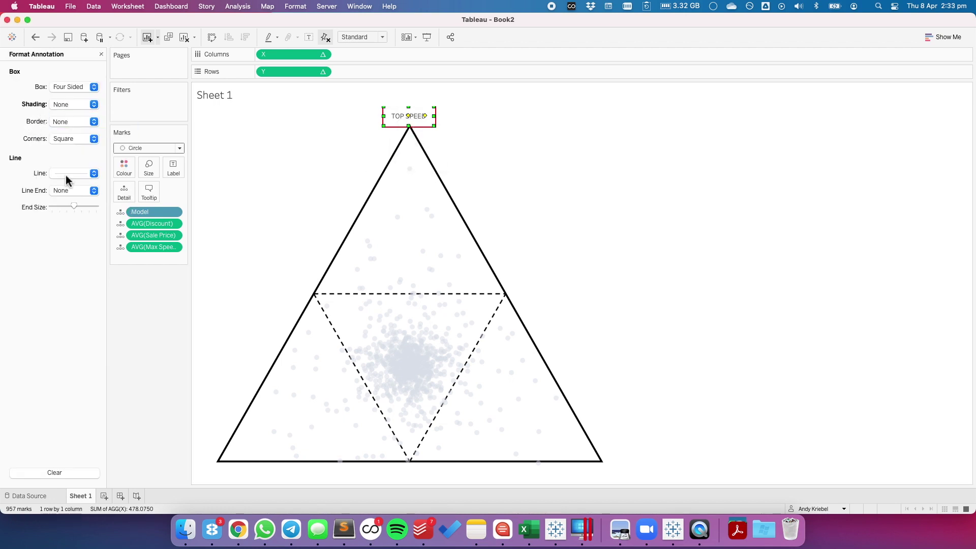
left_click(71, 173)
left_click(89, 189)
left_click(305, 178)
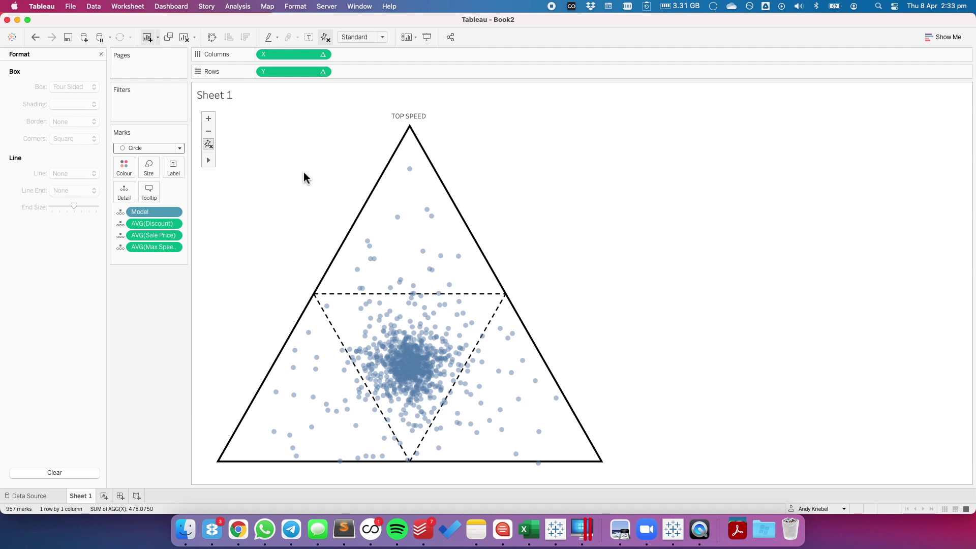
Cancel an empty bottom-left annotation and inspect the BOTTOM RIGHT calculation without changes.
right_click(212, 464)
mouse_move(250, 401)
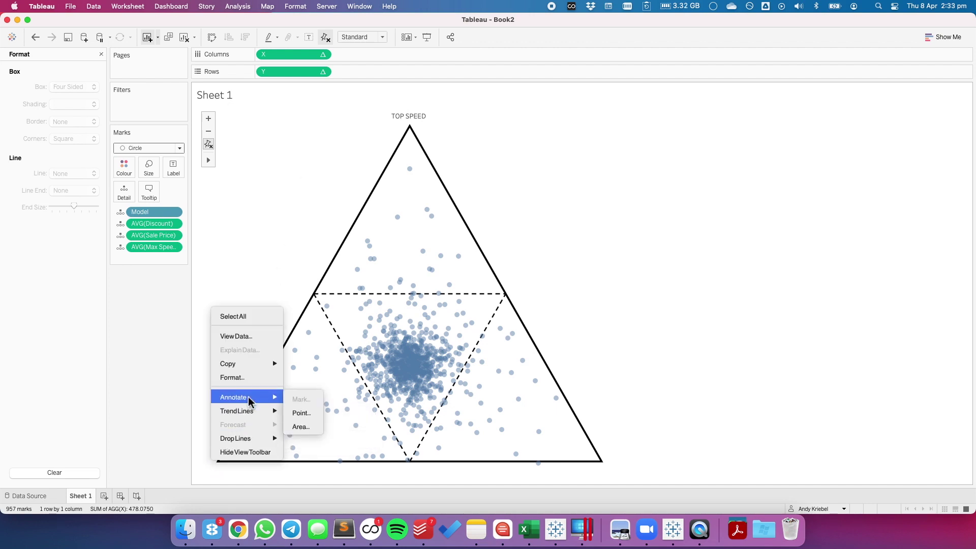
left_click(301, 427)
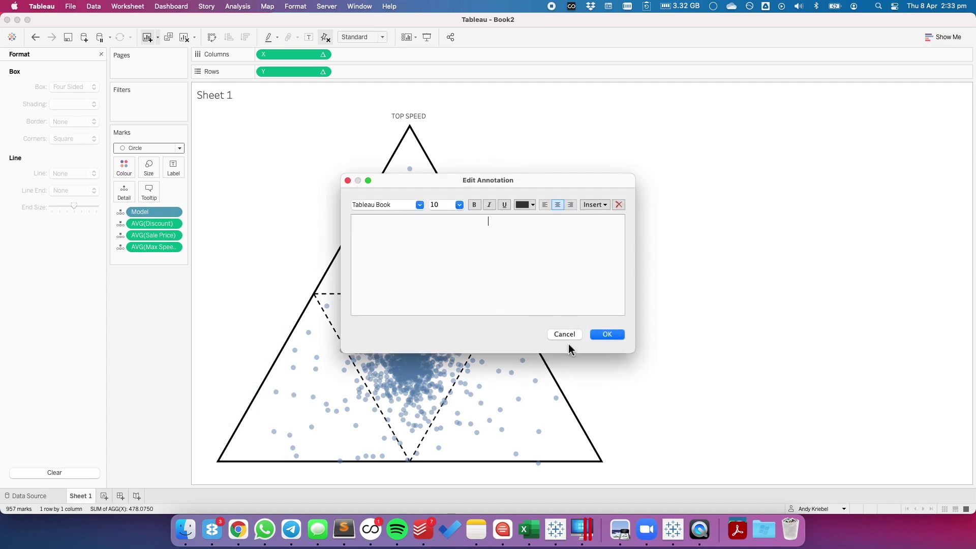
left_click(565, 337)
left_click(101, 54)
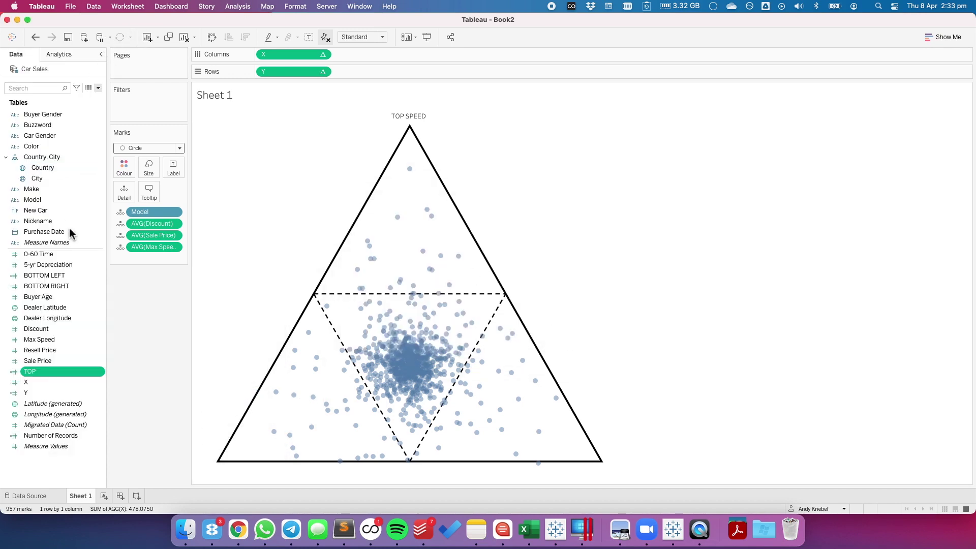
right_click(55, 285)
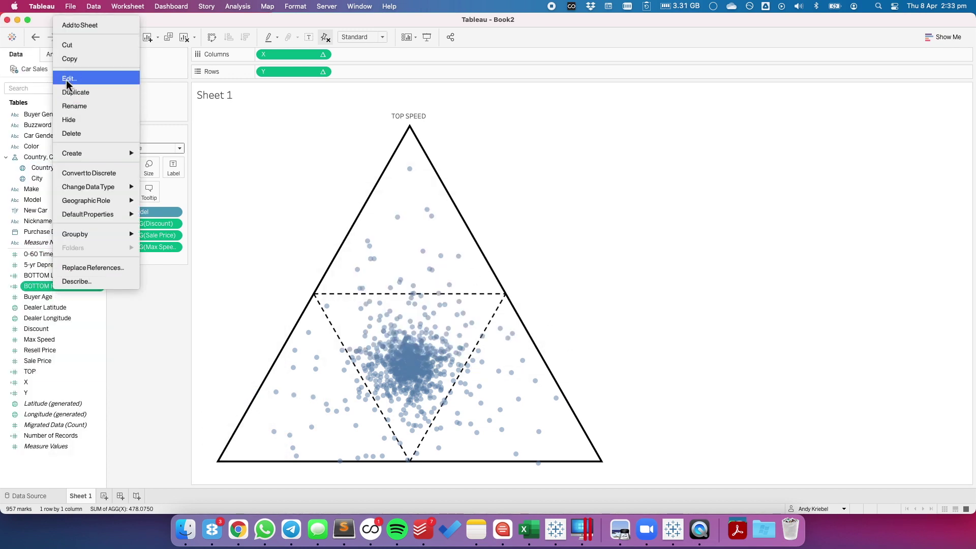
left_click(67, 79)
left_click(601, 397)
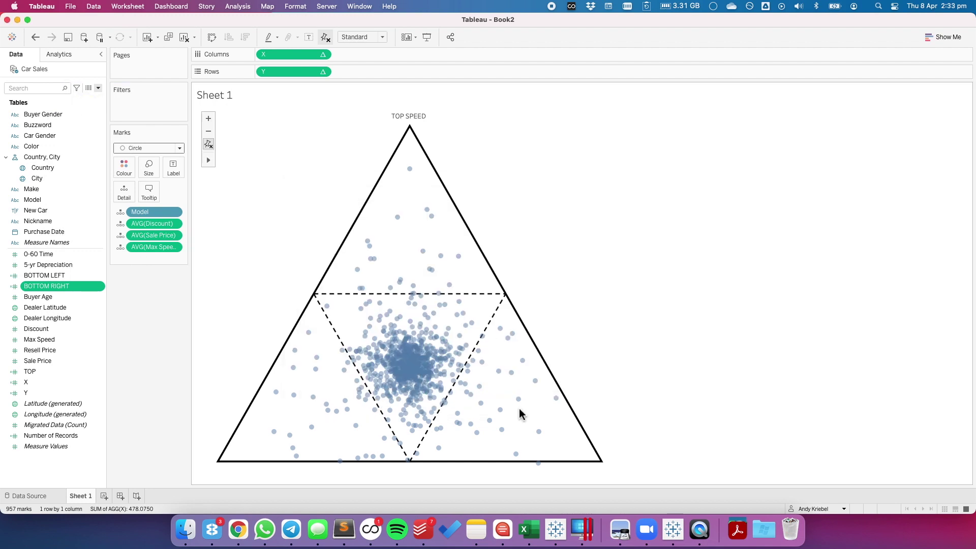
Add an AVG. DISCOUNT point annotation at the bottom-left corner and shrink its box.
right_click(213, 465)
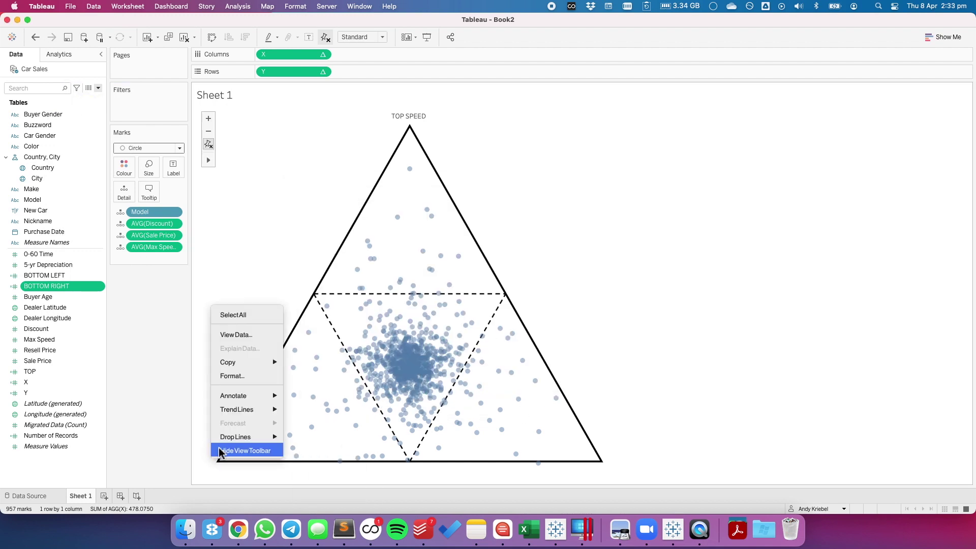
mouse_move(245, 414)
mouse_move(244, 396)
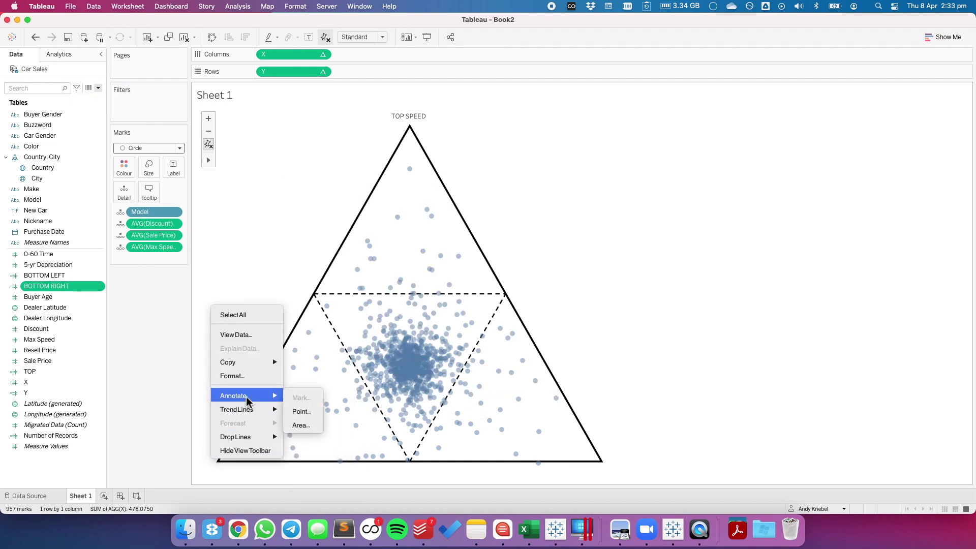
left_click(315, 426)
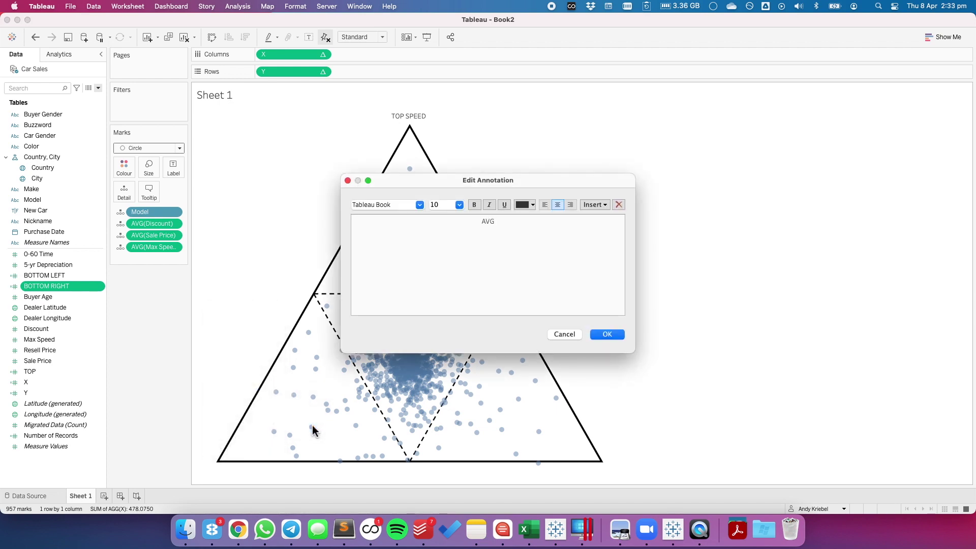
type("AVG. DISCOUNT")
left_click(602, 337)
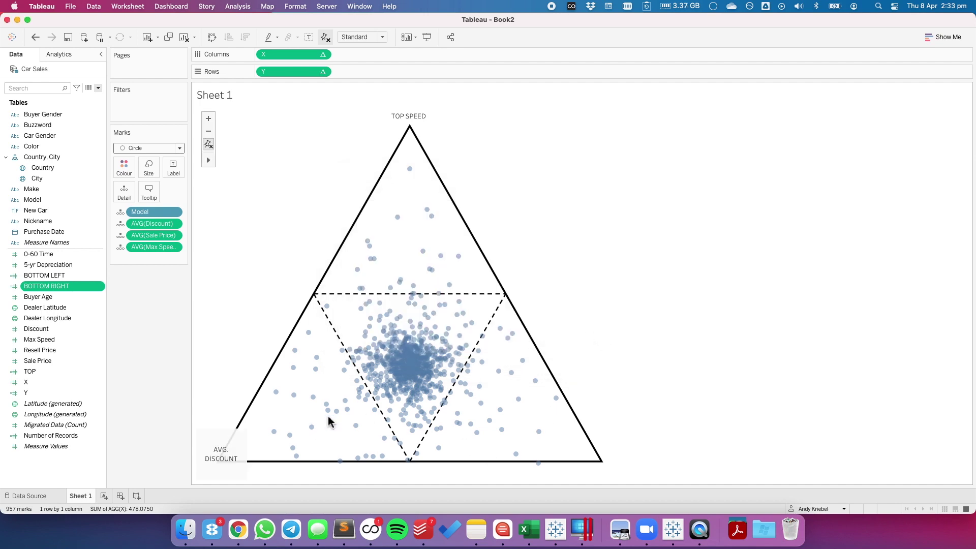
left_click(236, 451)
mouse_move(246, 480)
left_mouse_down()
mouse_move(230, 468)
mouse_move(242, 449)
left_mouse_up()
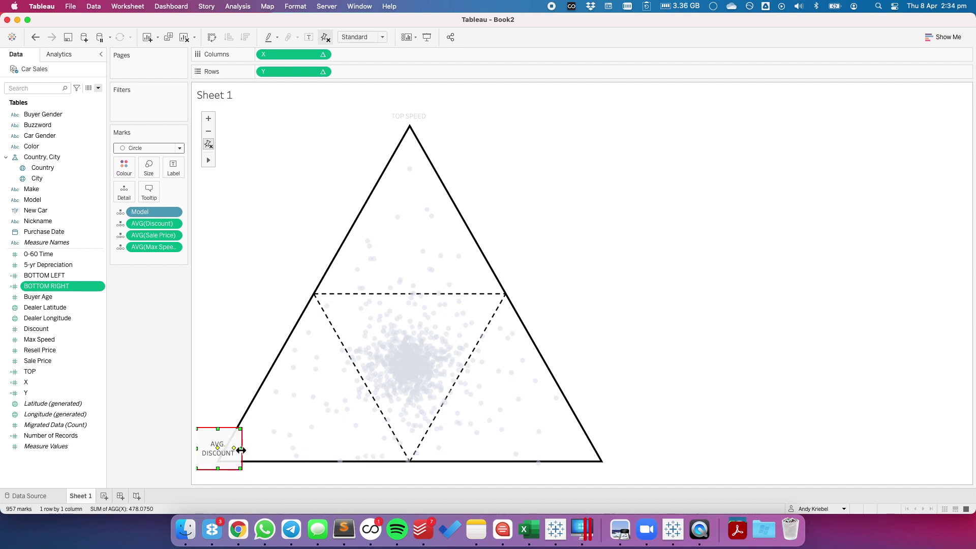
right_click(615, 455)
Add an AVG. SALE PRICE area annotation at the triangle's bottom-right corner.
mouse_move(645, 390)
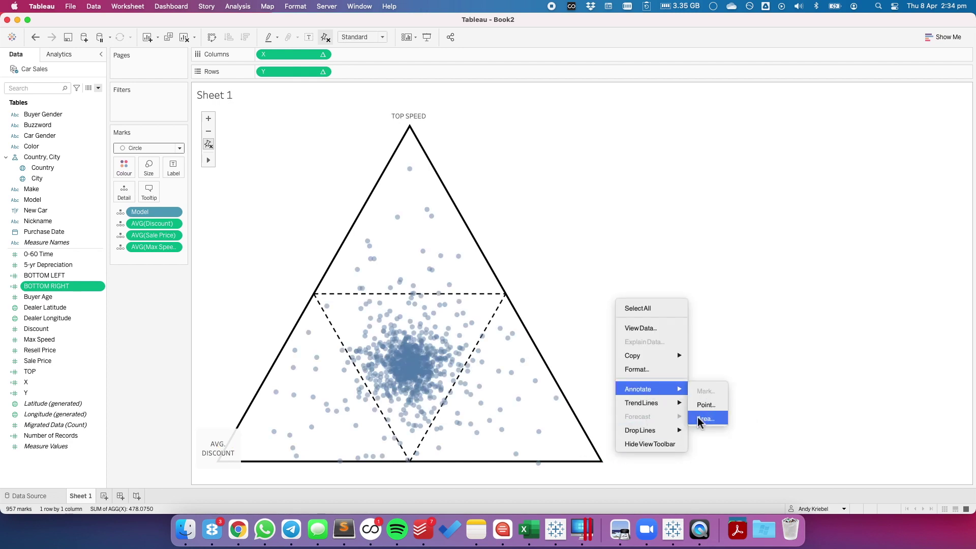
left_click(698, 416)
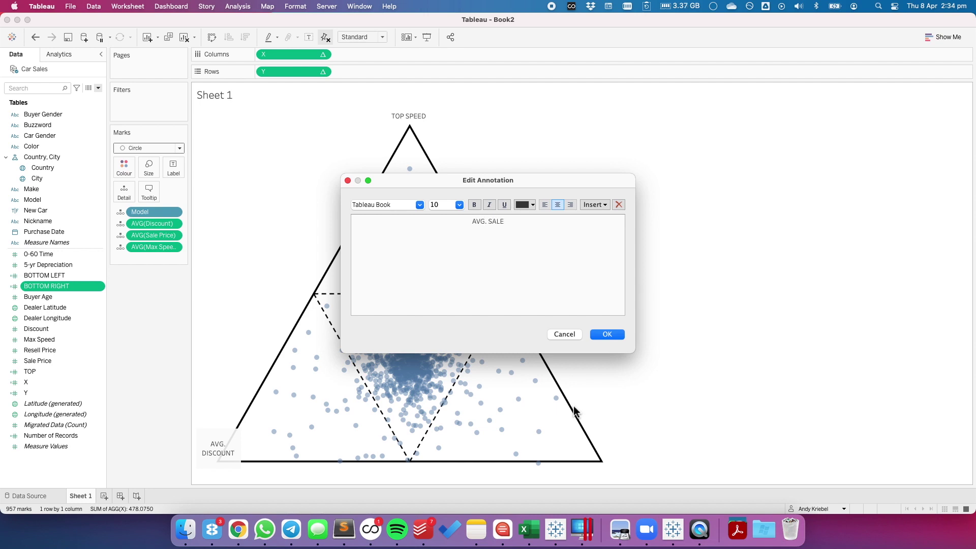
type("AVG. SALE PRICE")
left_click(616, 336)
left_click(605, 455)
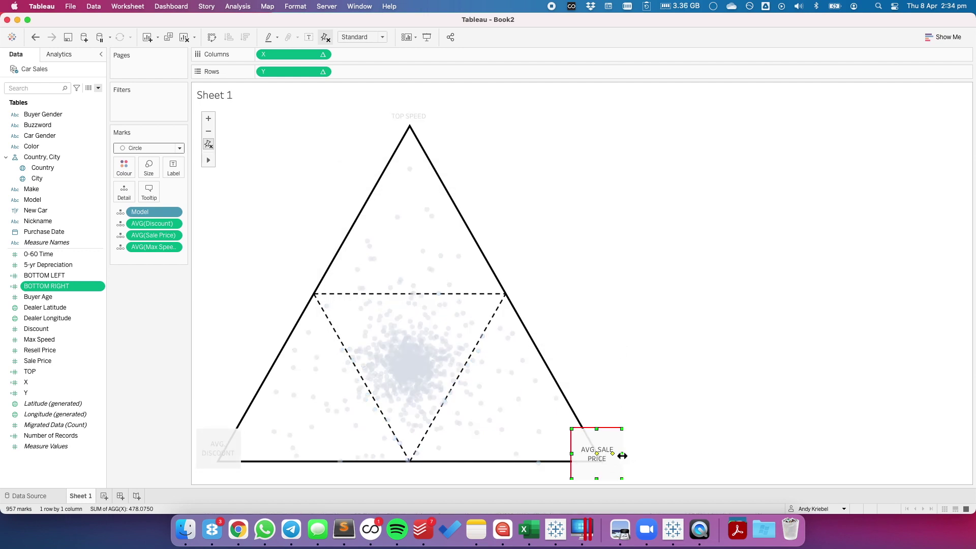
left_click(590, 375)
left_click(597, 441)
Set the AVG. SALE PRICE annotation's shading to None.
right_click(589, 441)
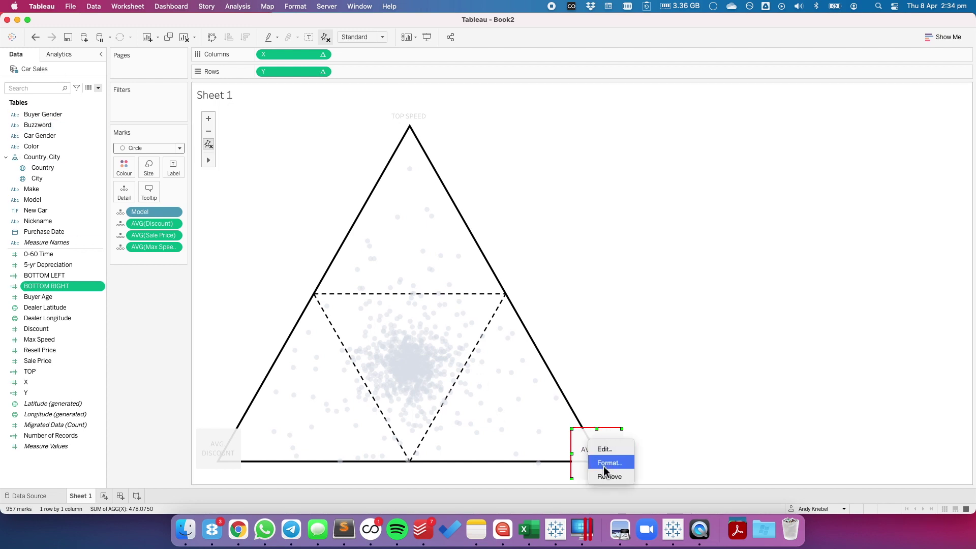
left_click(604, 462)
left_click(71, 104)
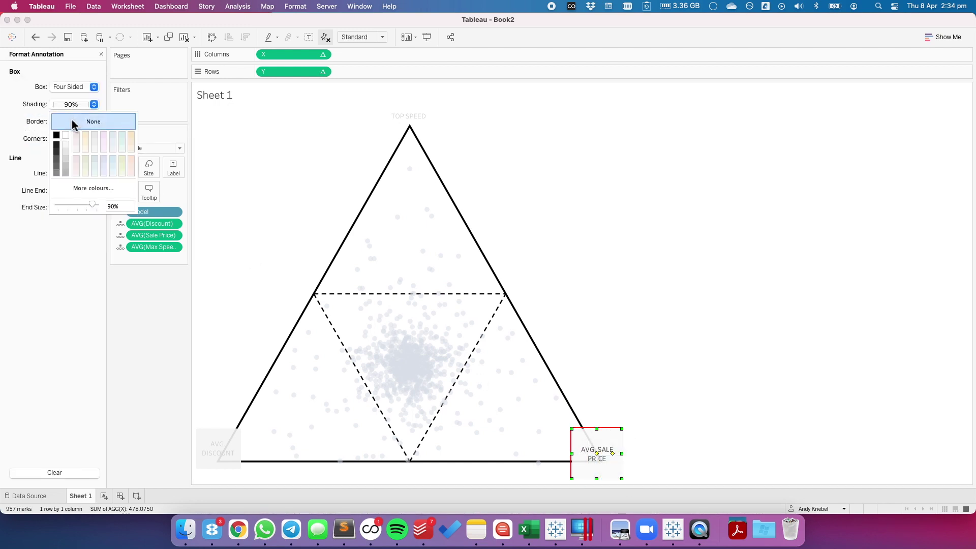
left_click(76, 122)
left_click(31, 160)
left_click(61, 174)
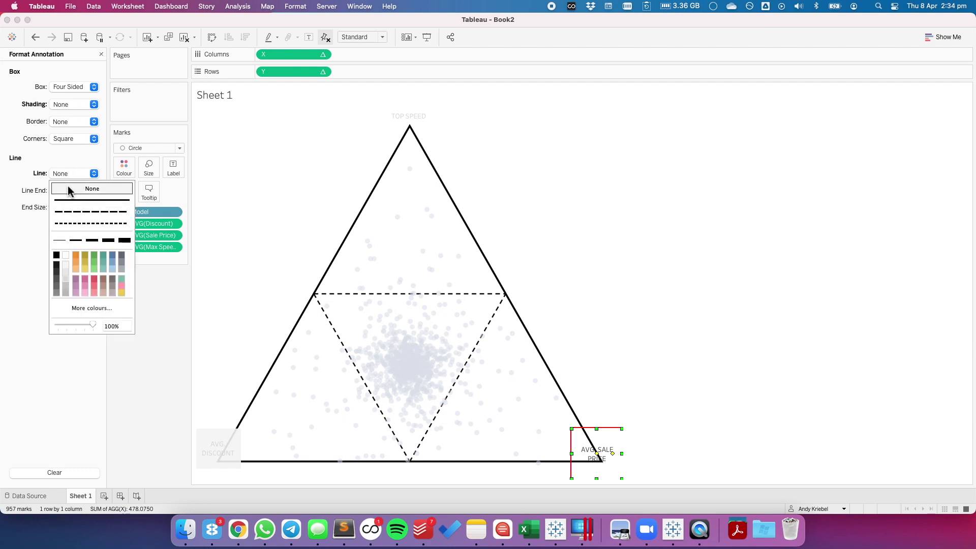
Remove the AVG. DISCOUNT annotation's shading and move the AVG. SALE PRICE label upward.
left_click(217, 450)
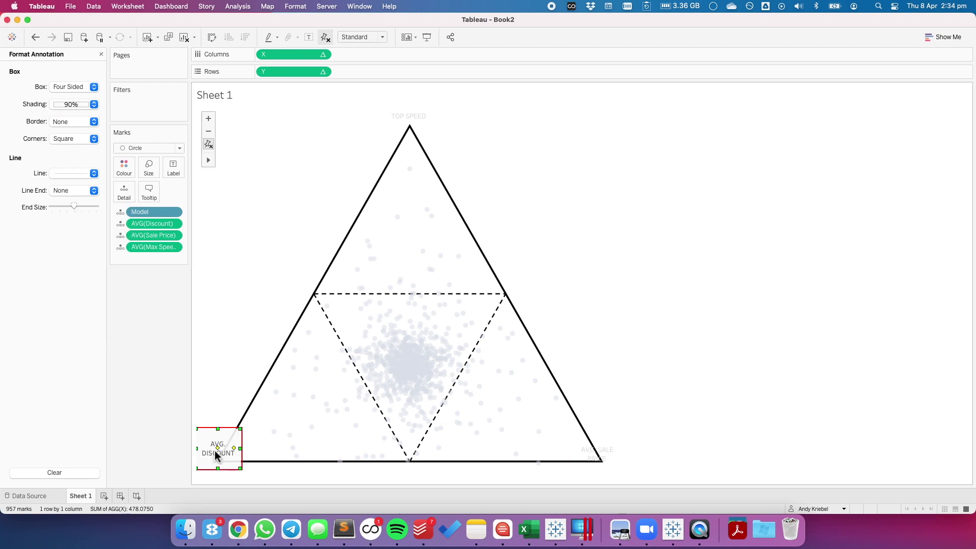
left_click(67, 104)
left_click(69, 122)
left_click(72, 173)
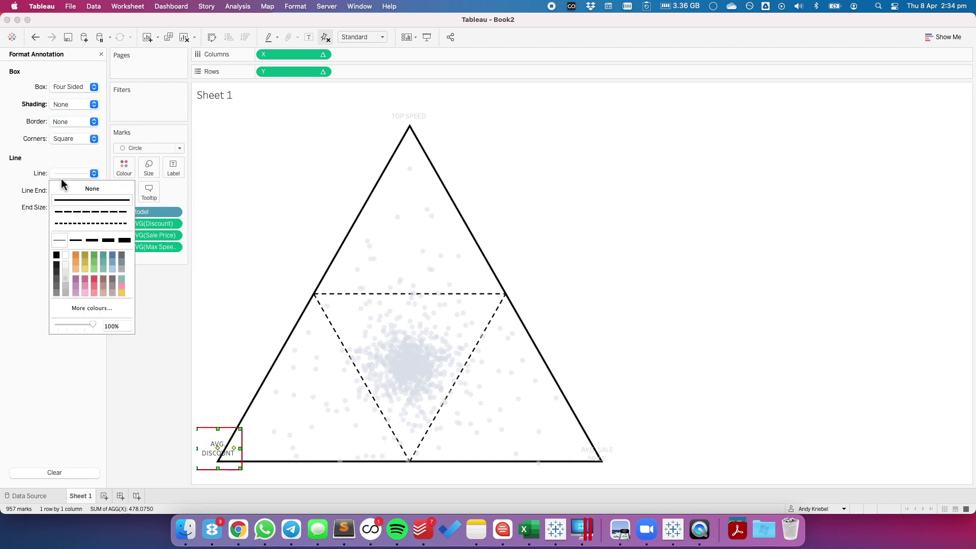
left_click(268, 224)
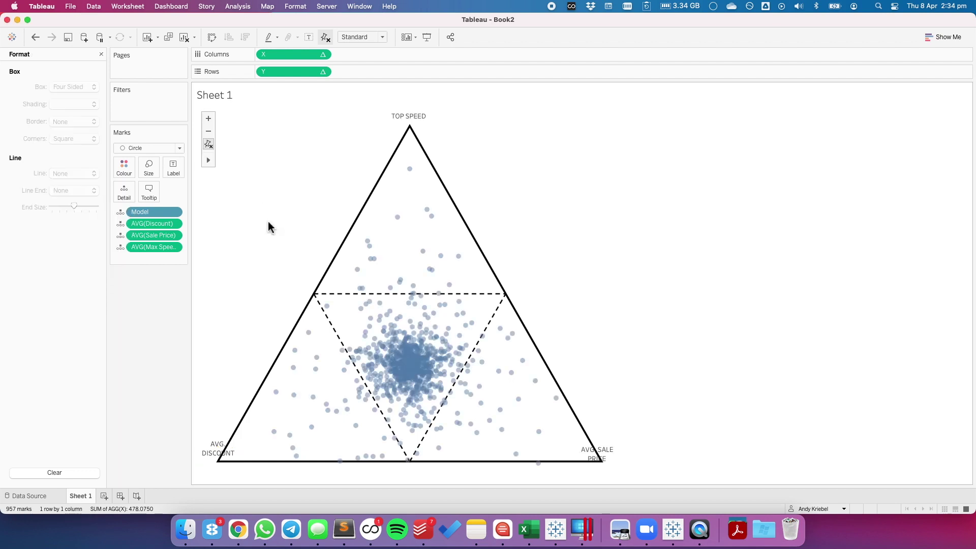
left_click_drag(612, 454, 612, 438)
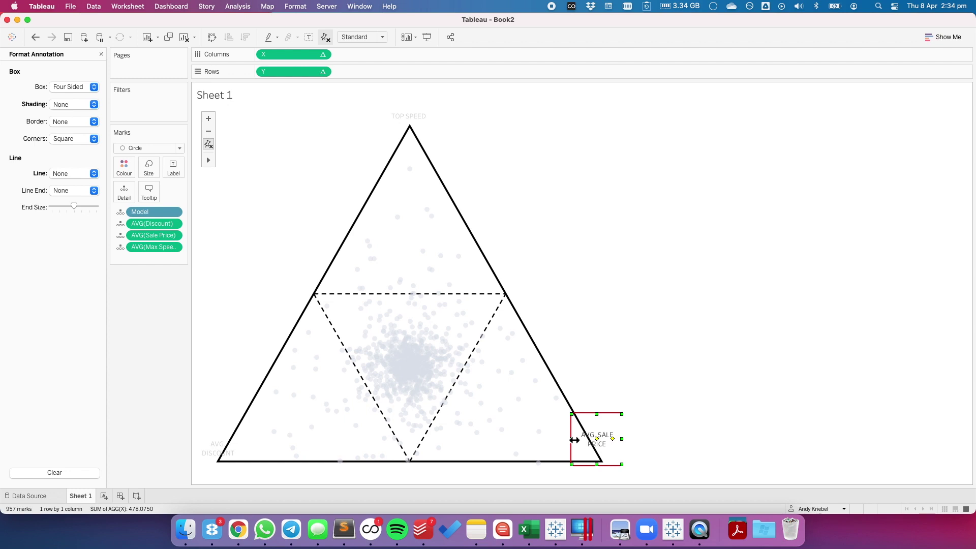
left_click(252, 370)
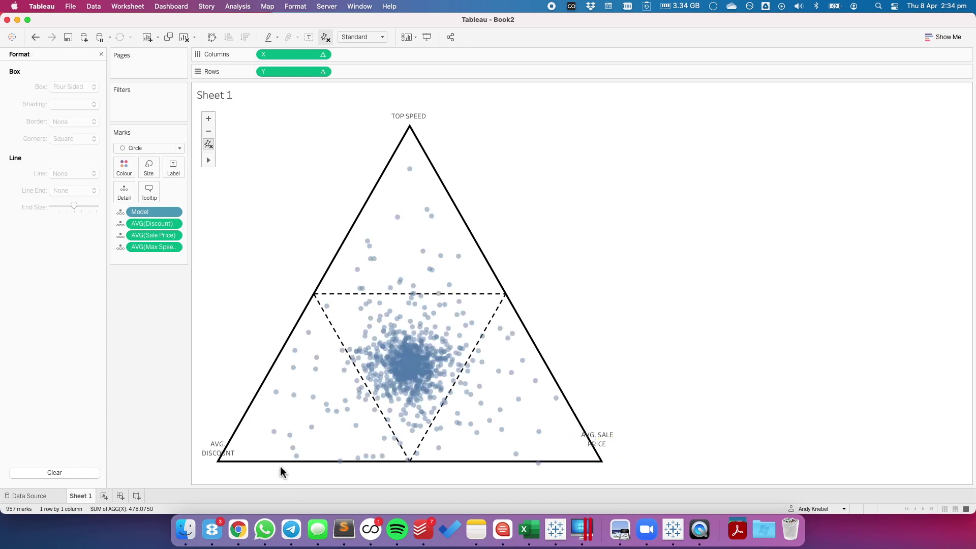
Show the X axis header and fix its range from -0.1 to 1.1.
left_click(323, 54)
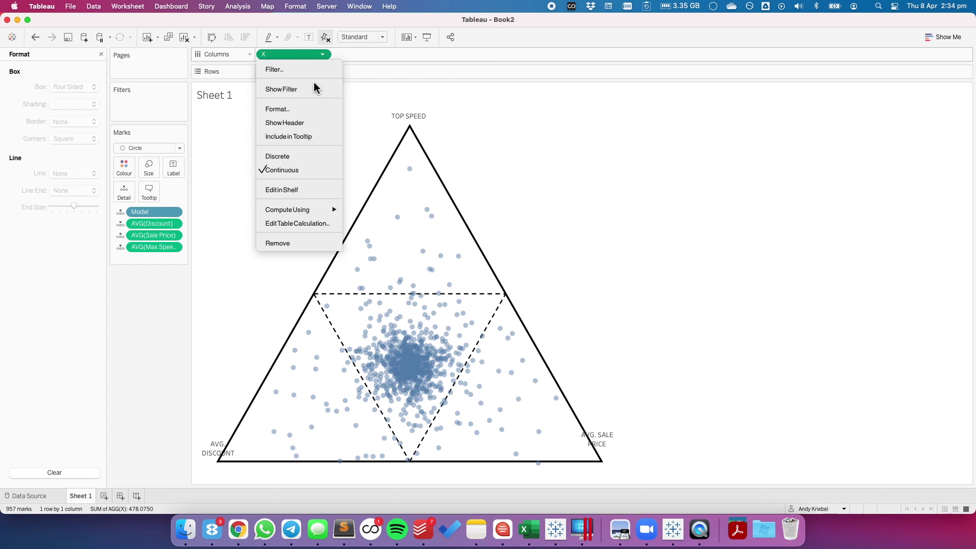
left_click(312, 123)
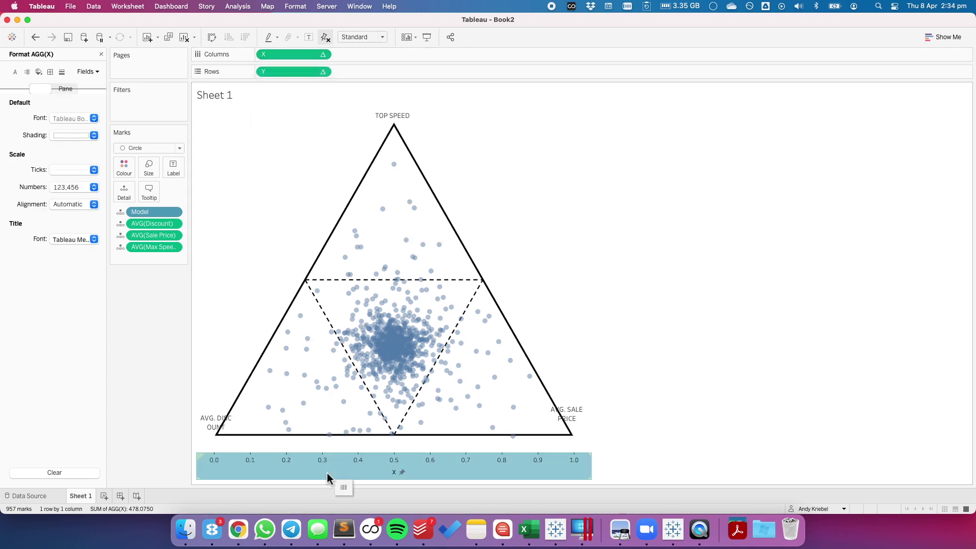
double_click(327, 475)
left_click(418, 243)
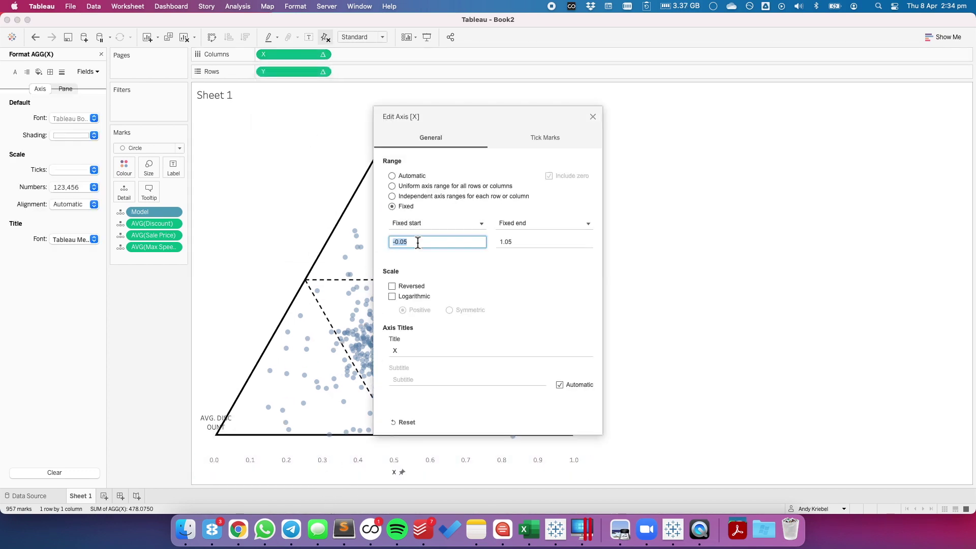
left_click(423, 242)
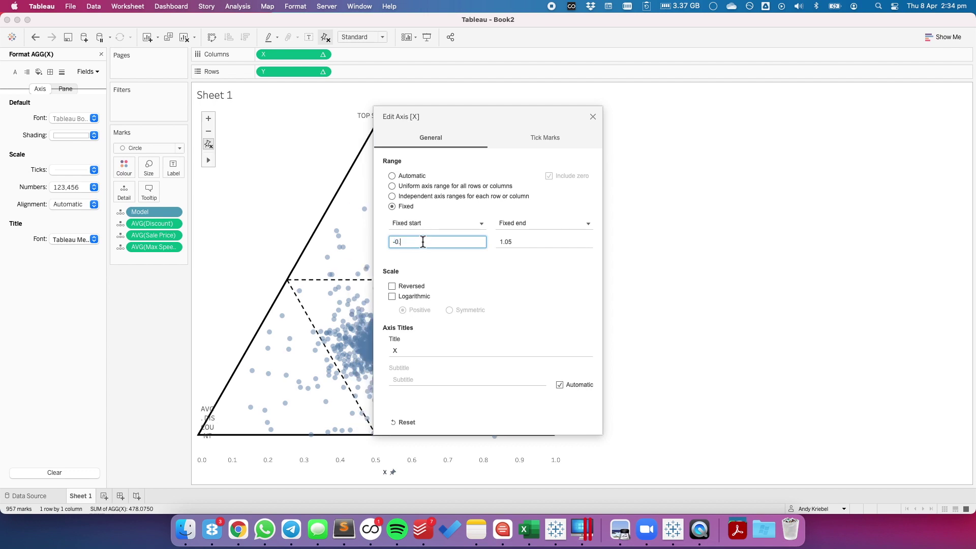
key("Tab")
key("Tab")
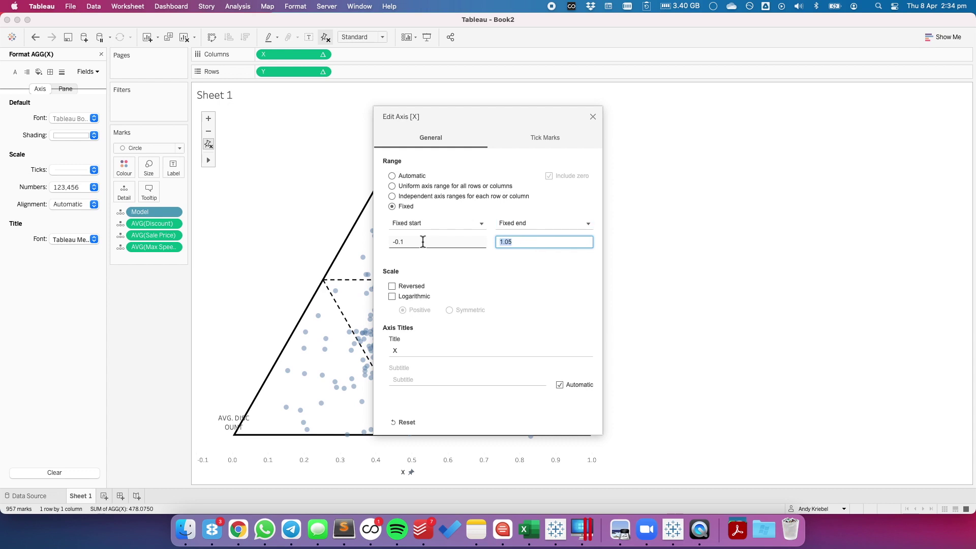
type("1.1")
key("Tab")
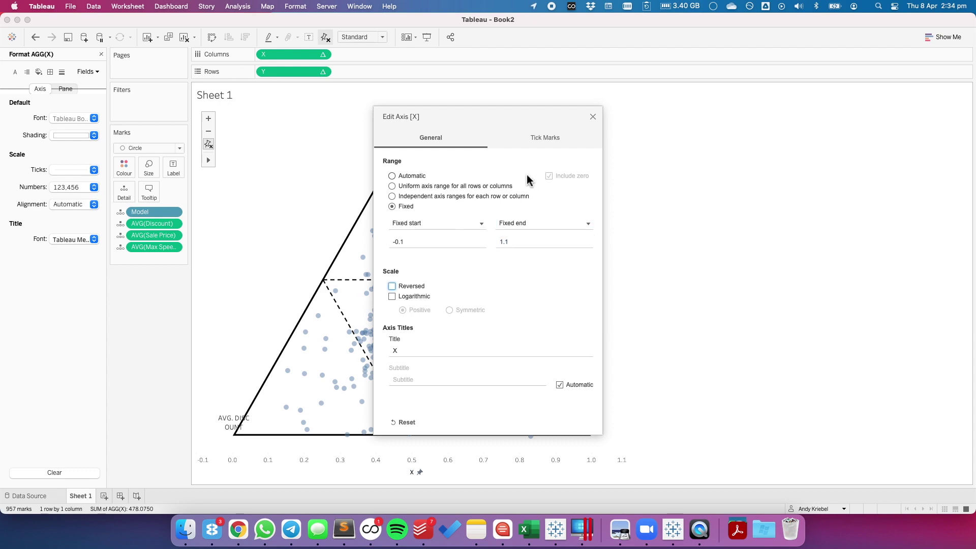
left_click(593, 117)
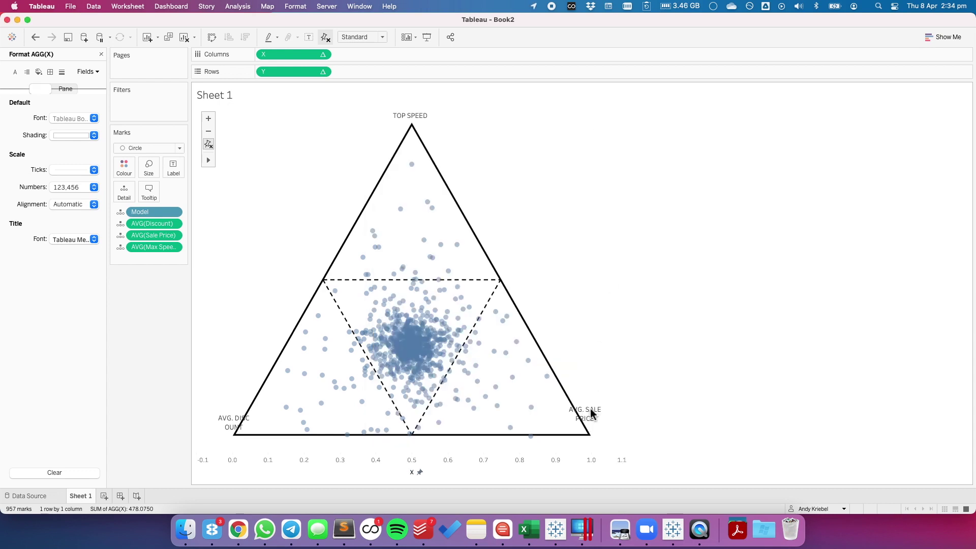
left_click(591, 413)
Move AVG. SALE PRICE beside the bottom-right corner and widen the AVG. DISCOUNT box.
mouse_move(590, 410)
left_mouse_down()
mouse_move(612, 429)
mouse_move(603, 407)
mouse_move(602, 460)
mouse_move(612, 439)
left_mouse_up()
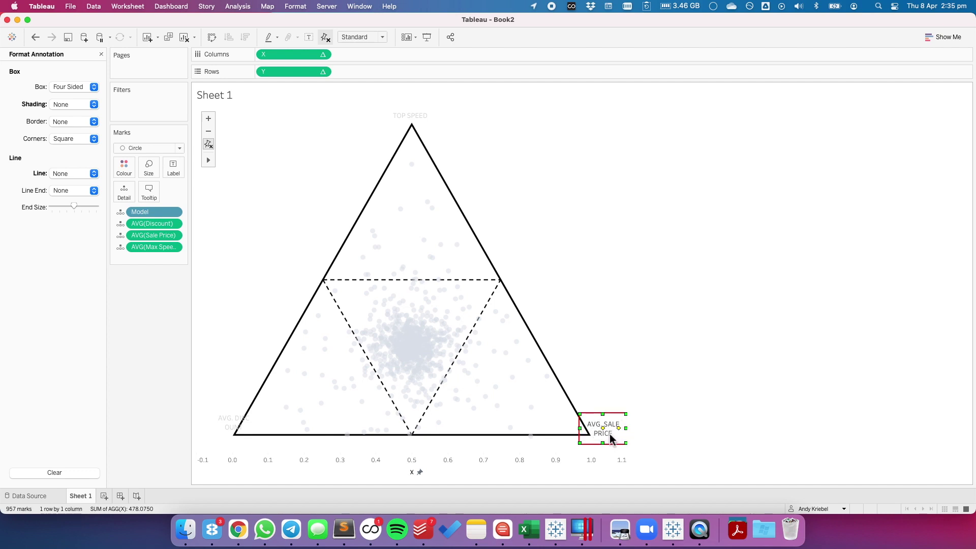
left_click(244, 431)
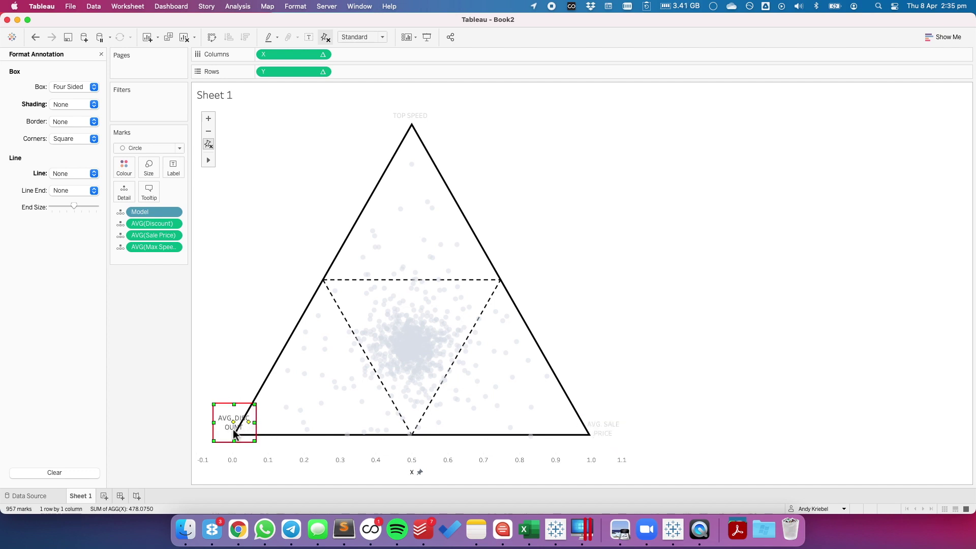
left_click_drag(257, 424, 220, 438)
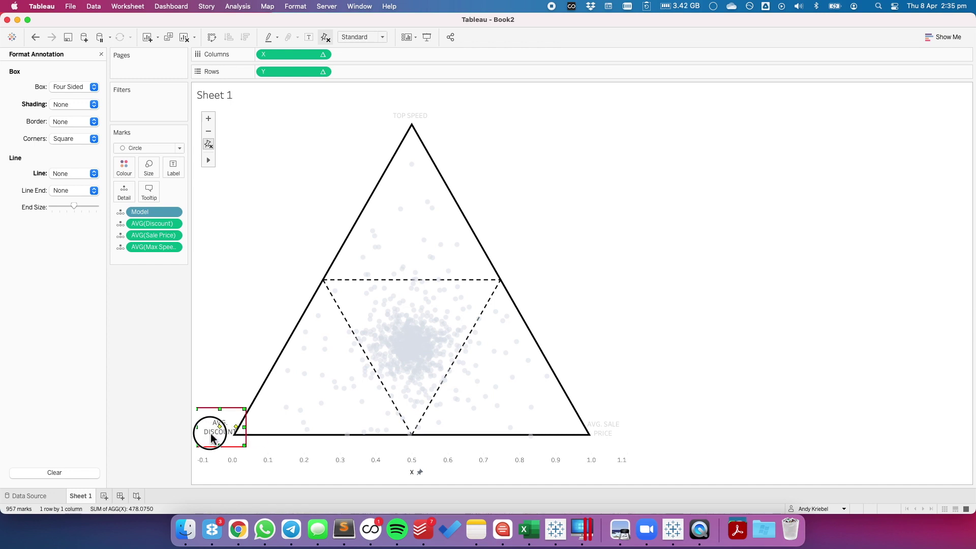
left_click(244, 429)
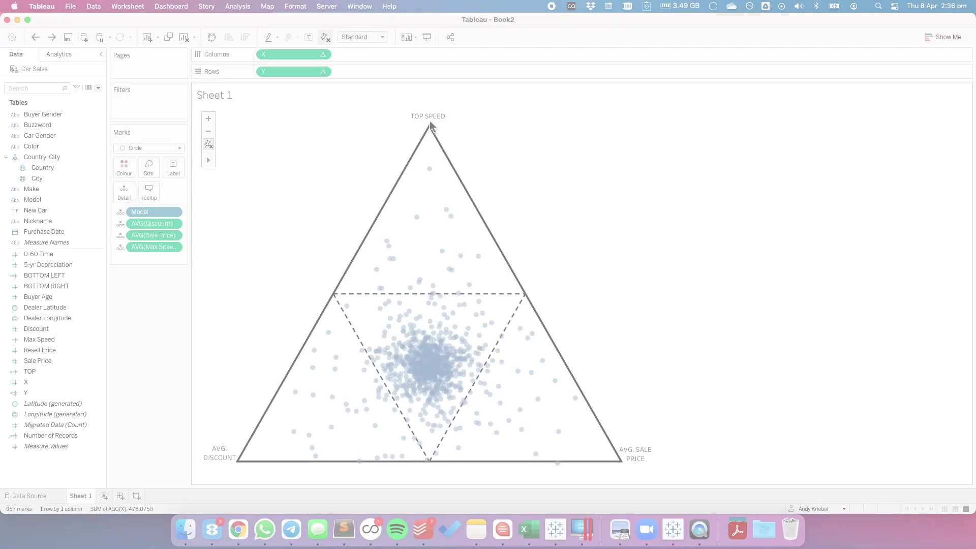